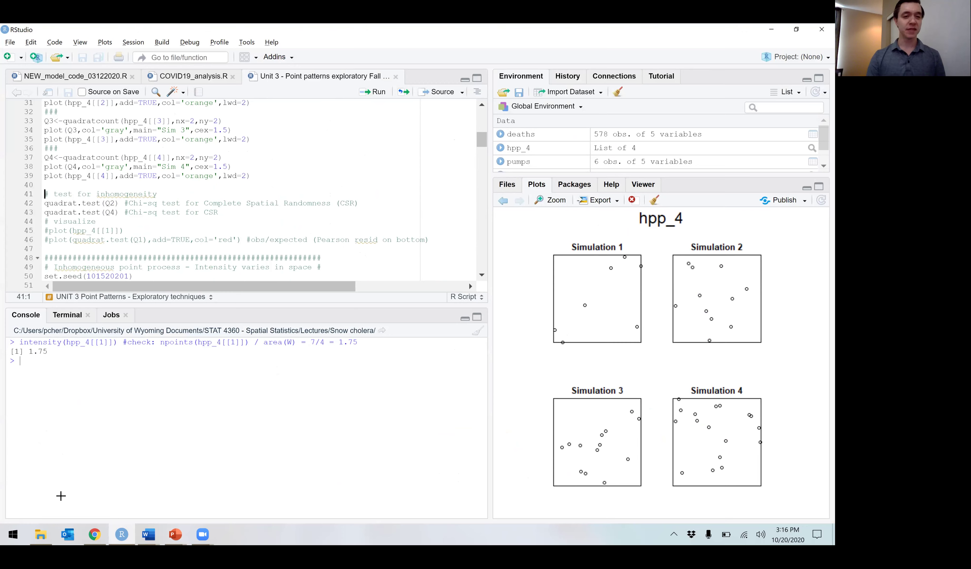
- Move down the script to the Broad Street pump cholera section and select its heading line
key("Down")
key("Down")
key("Down")
key("Down")
key("Down")
key("Down")
key("Down")
key("Down")
key("Down")
key("Down")
key("Down")
key("Down")
key("Down")
key("Down")
key("Down")
key("Down")
key("Down")
key("Down")
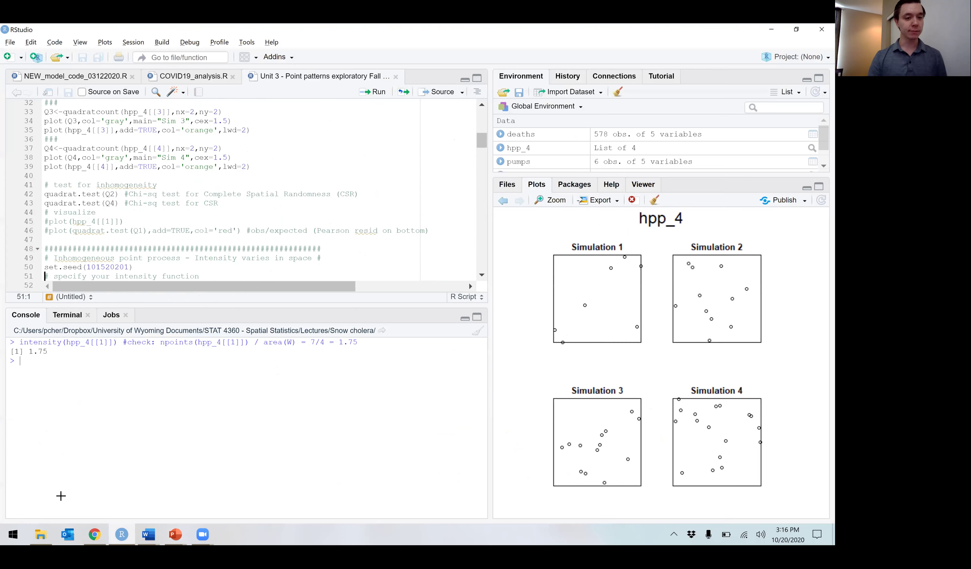
key("Down")
key("Down")
key("Down")
key("Down")
key("Down")
key("Down")
key("Down")
key("Down")
key("Down")
key("Down")
key("Down")
key("Down")
key("Down")
key("Down")
key("Down")
key("Down")
key("Down")
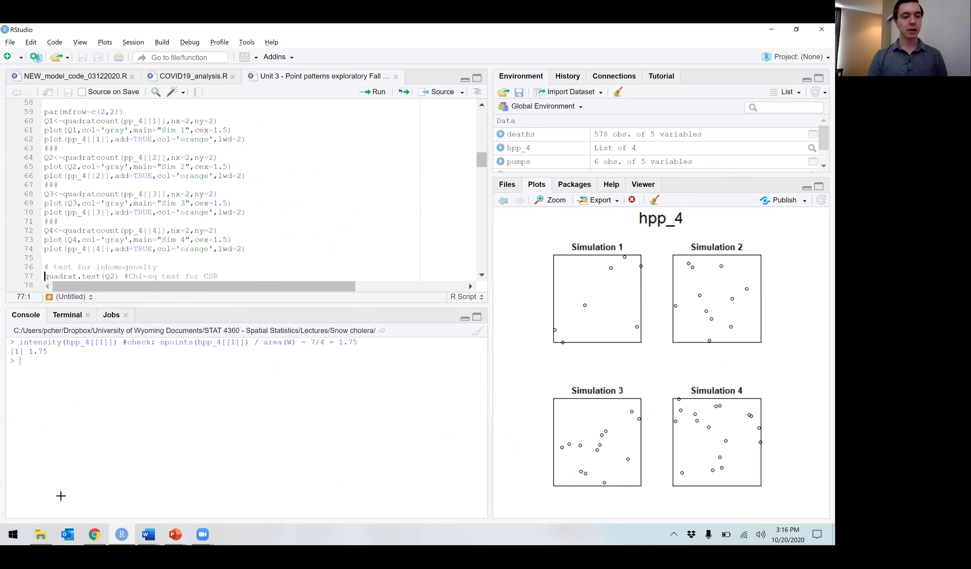
key("Down")
key("Down")
key("Down")
key("Down")
key("Down")
key("Down")
key("Down")
key("Down")
key("Down")
key("Down")
key("Down")
key("Down")
key("Down")
key("Down")
key("Down")
key("Down")
key("Down")
key("Down")
key("Down")
key("Down")
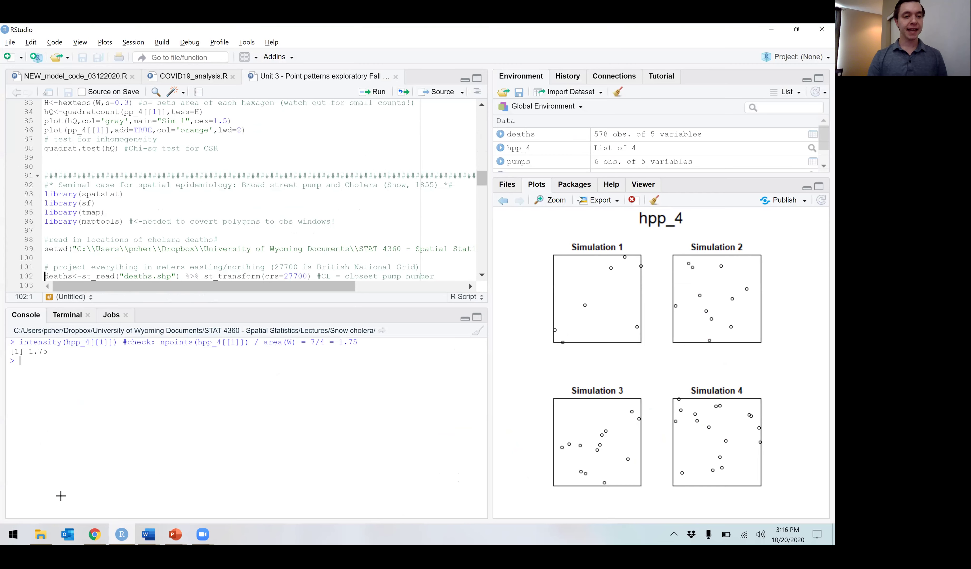
key("Up")
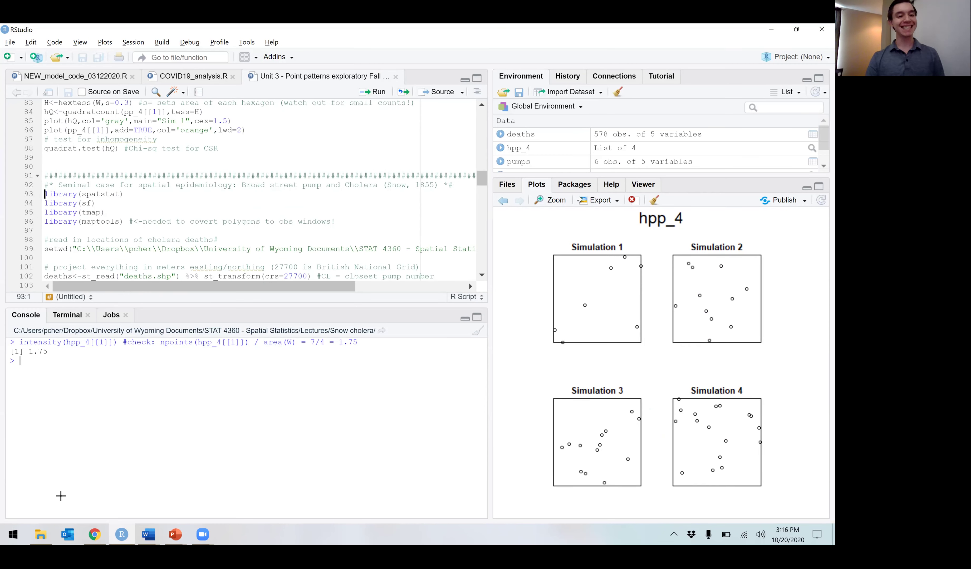
key("shift+Down")
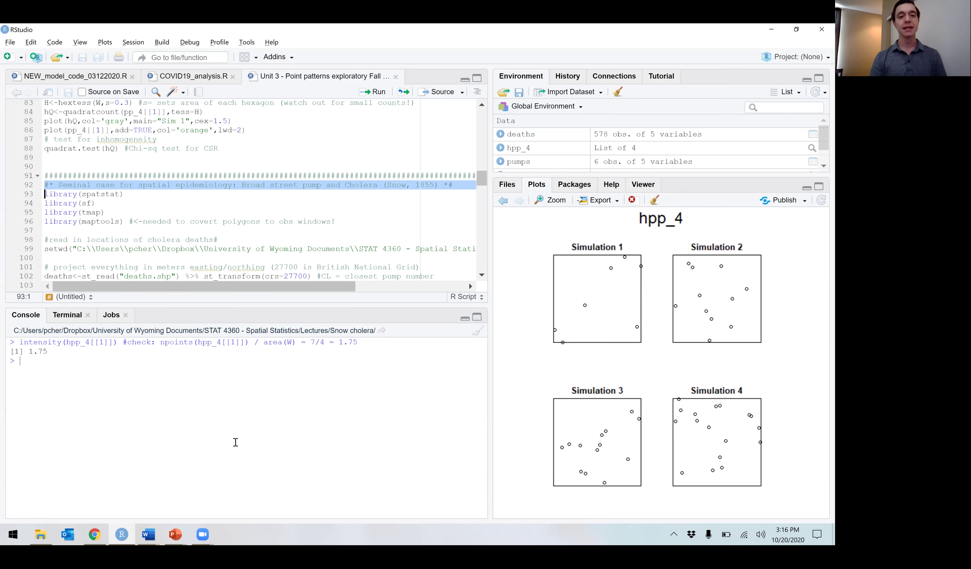
left_click(253, 204)
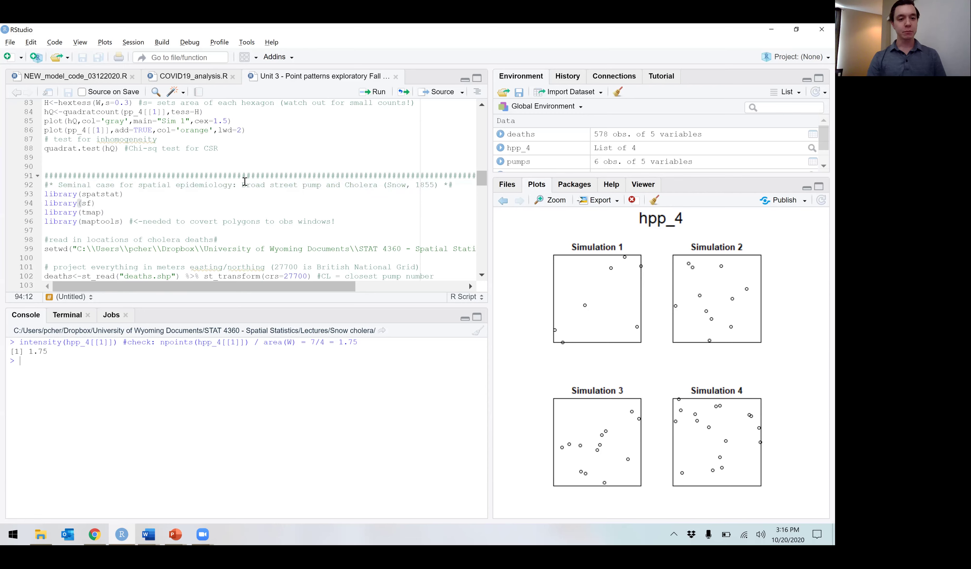
left_click_drag(243, 185, 366, 186)
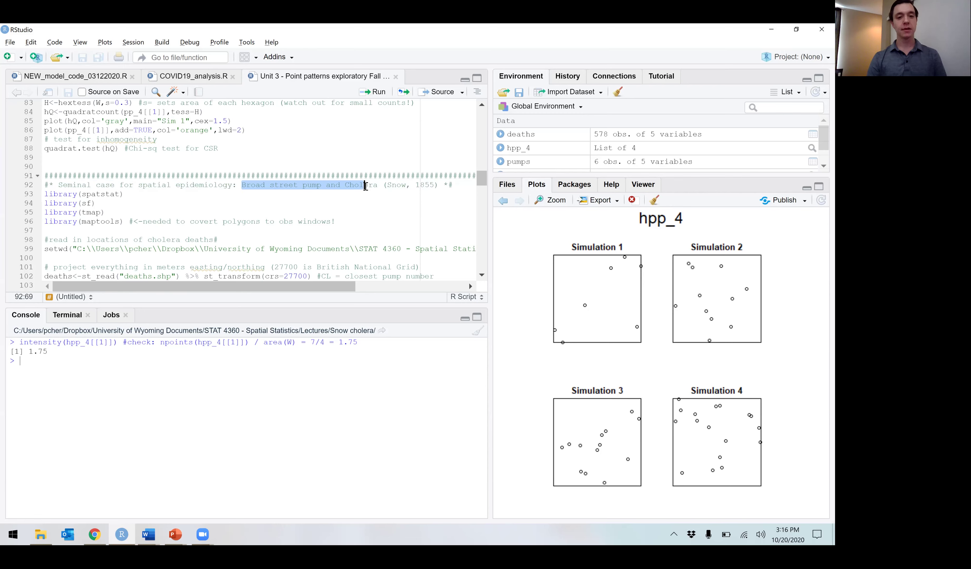
left_click(365, 185)
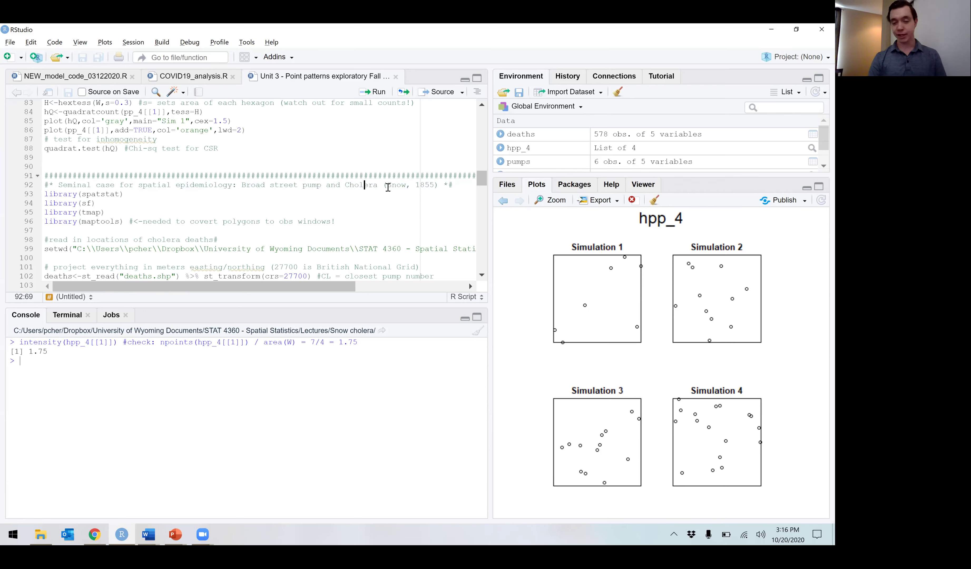
left_click(388, 186)
left_click_drag(388, 186, 406, 185)
left_click(406, 185)
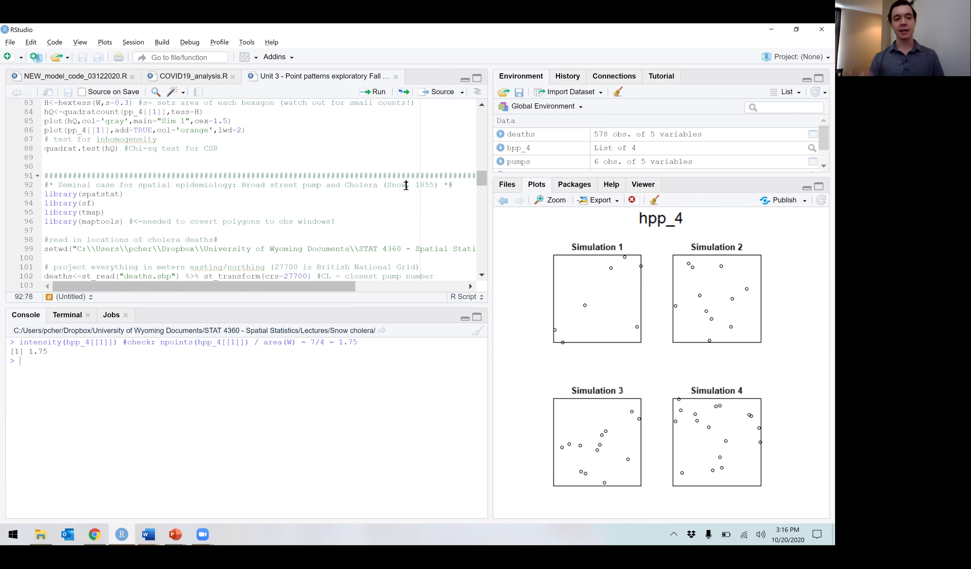
left_click(64, 194)
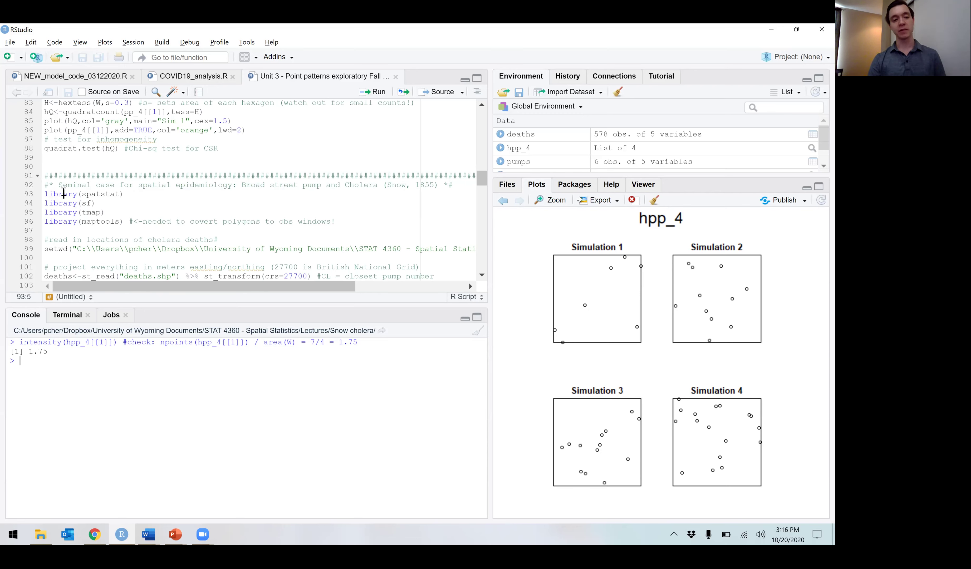
key("Down")
key("Down")
key("Down")
key("Down")
key("Down")
key("Down")
key("Down")
key("Down")
key("Down")
key("Down")
key("Down")
key("Down")
key("Down")
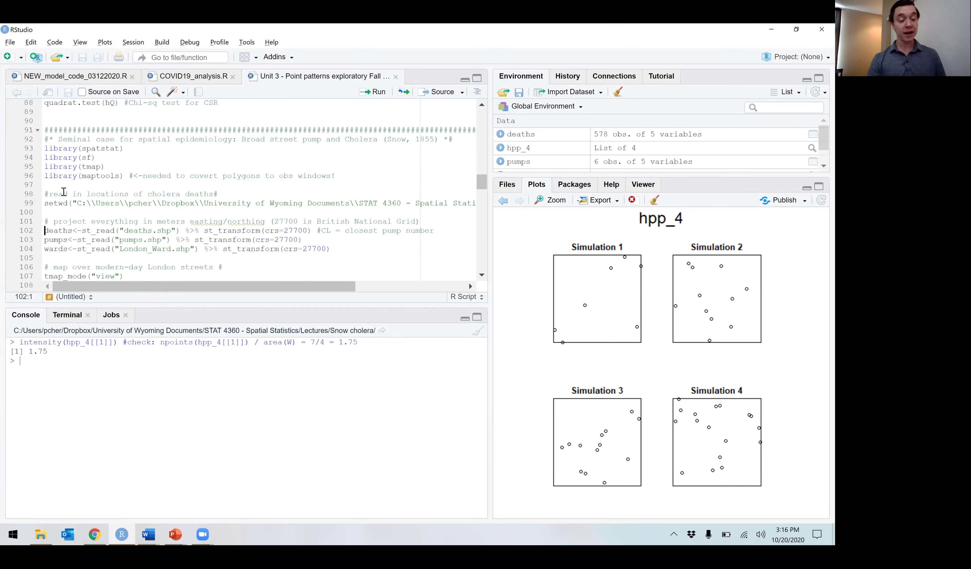
key("shift+Down")
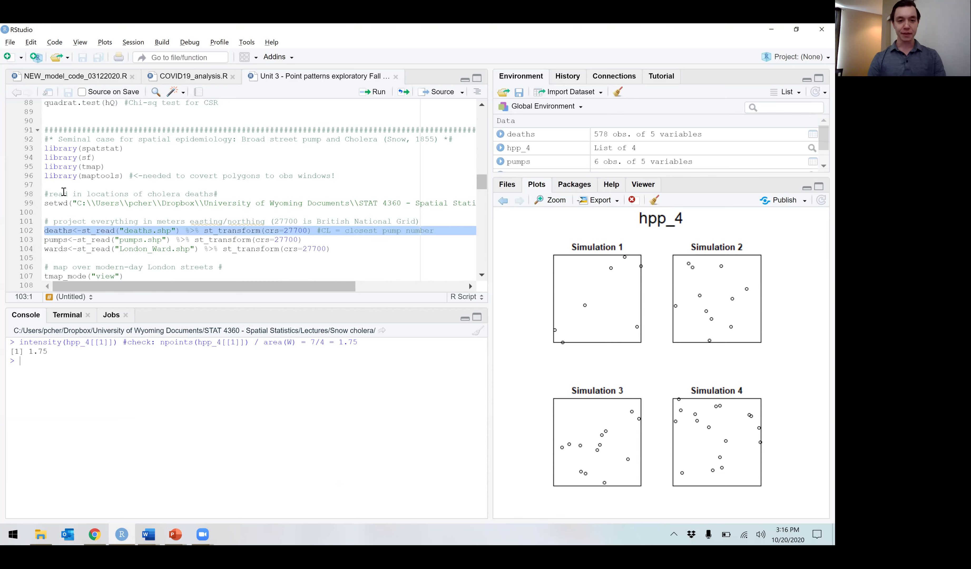
key("Down")
key("shift+Down")
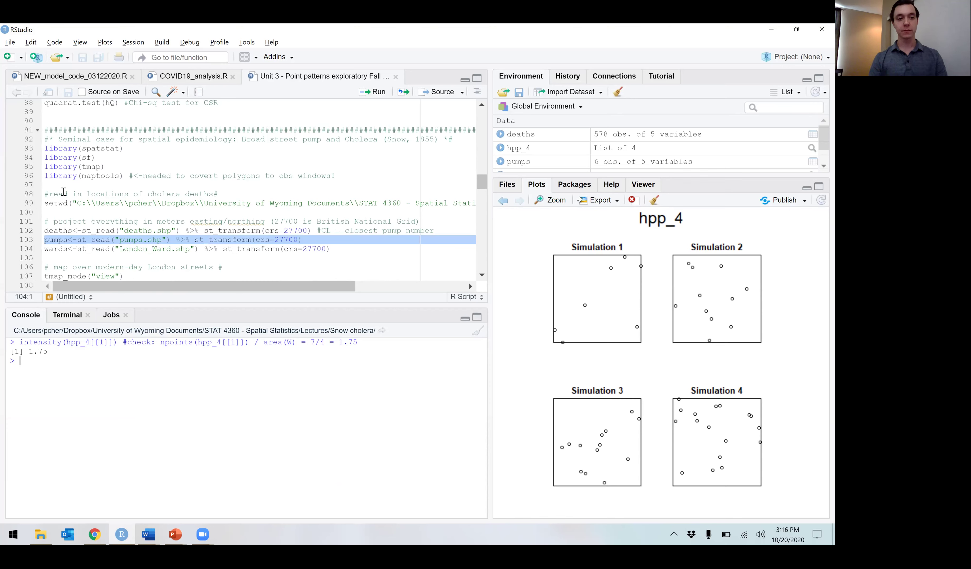
key("Up")
key("shift+Down")
key("Down")
key("shift+Down")
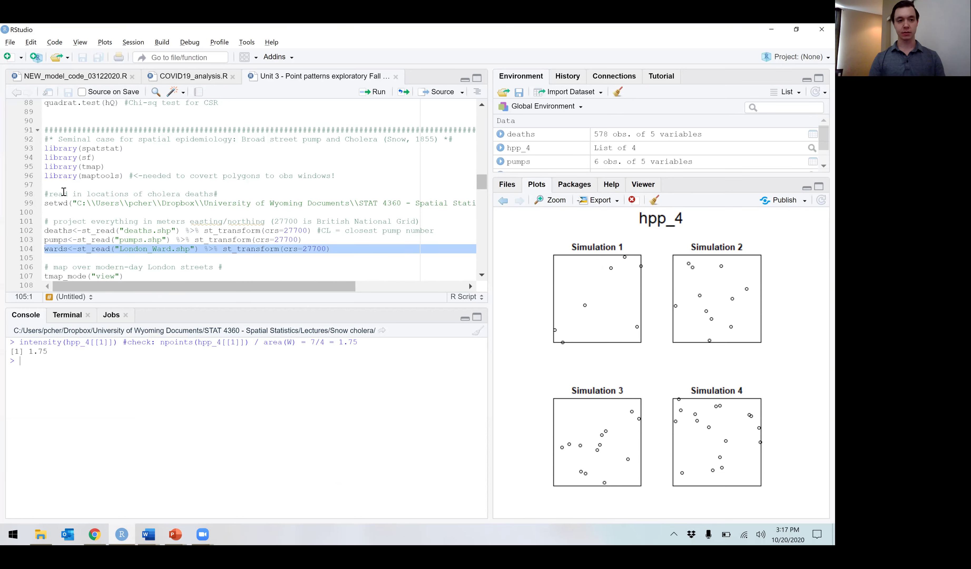
- Run lines 106–113 to map London wards with cholera deaths and pumps
key("Down")
key("shift+Down")
key("shift+Down")
key("shift+Down")
key("shift+Down")
key("shift+Down")
key("shift+Down")
key("shift+Down")
key("shift+Down")
key("shift+Down")
key("shift+Down")
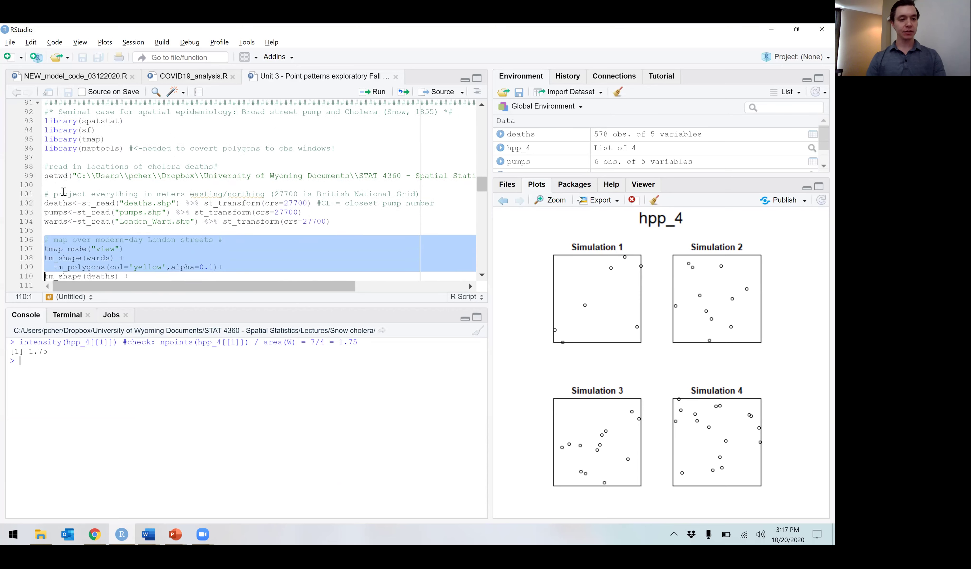
key("shift+Up")
key("shift+Up")
key("ctrl+Return")
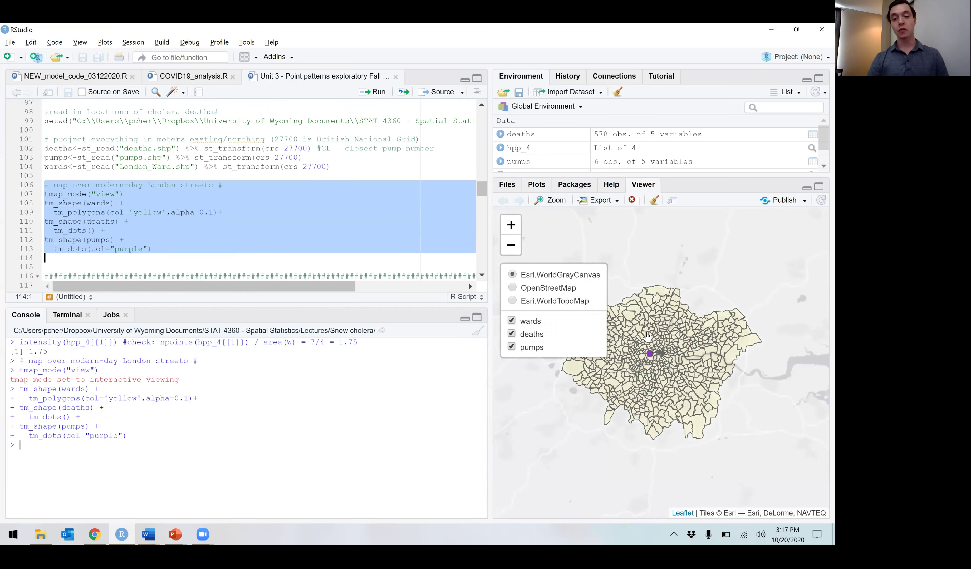
- Zoom into the map, viewing and then closing the South Bermondsey ward's details
left_click(510, 225)
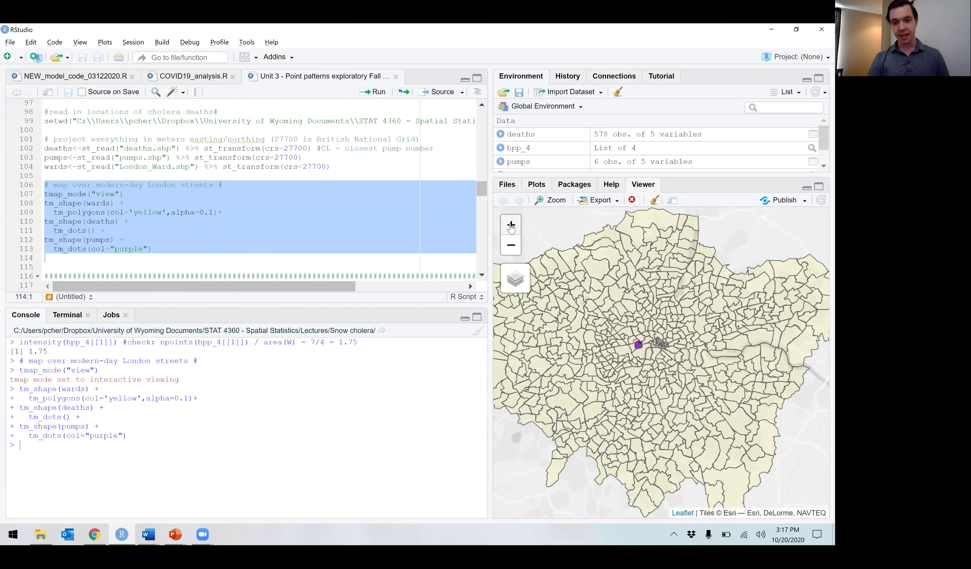
left_click(511, 226)
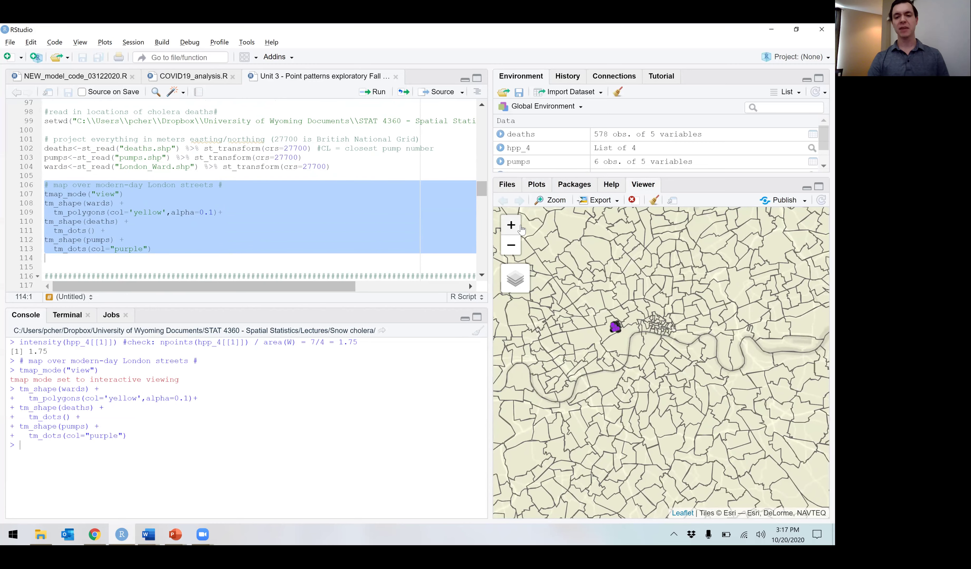
left_click(682, 372)
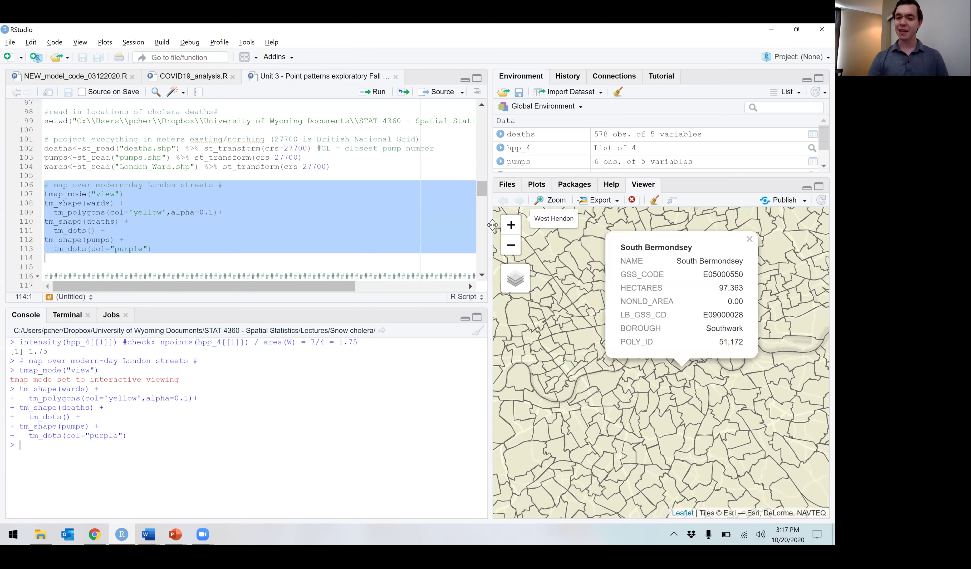
left_click(749, 239)
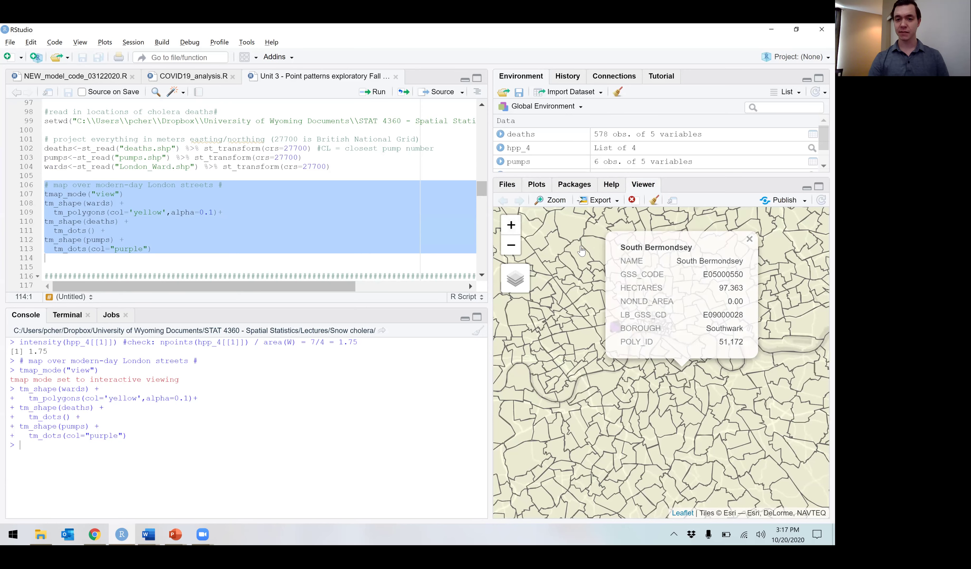
left_click(511, 224)
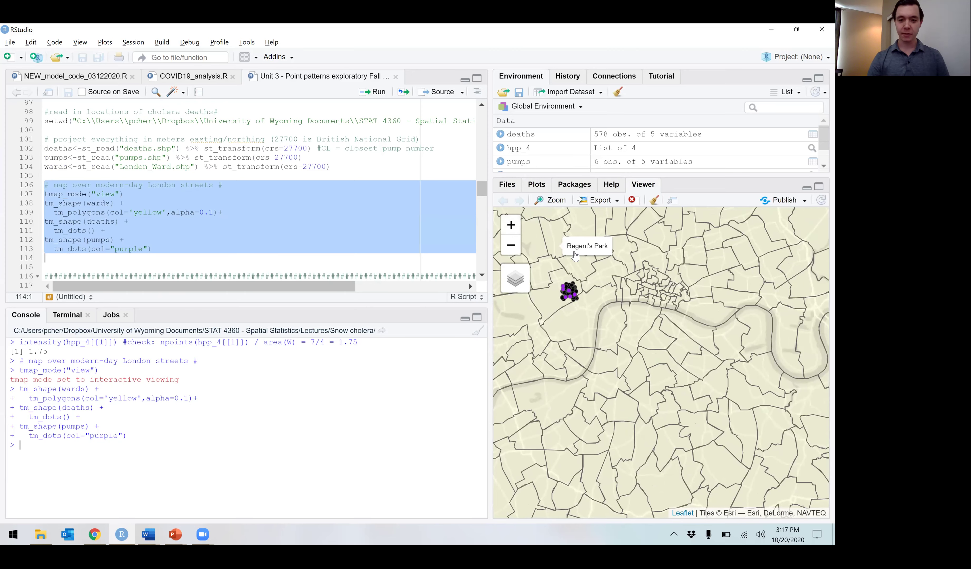
- Zoom in and pan the map to centre the West End cluster of death dots
left_click(516, 227)
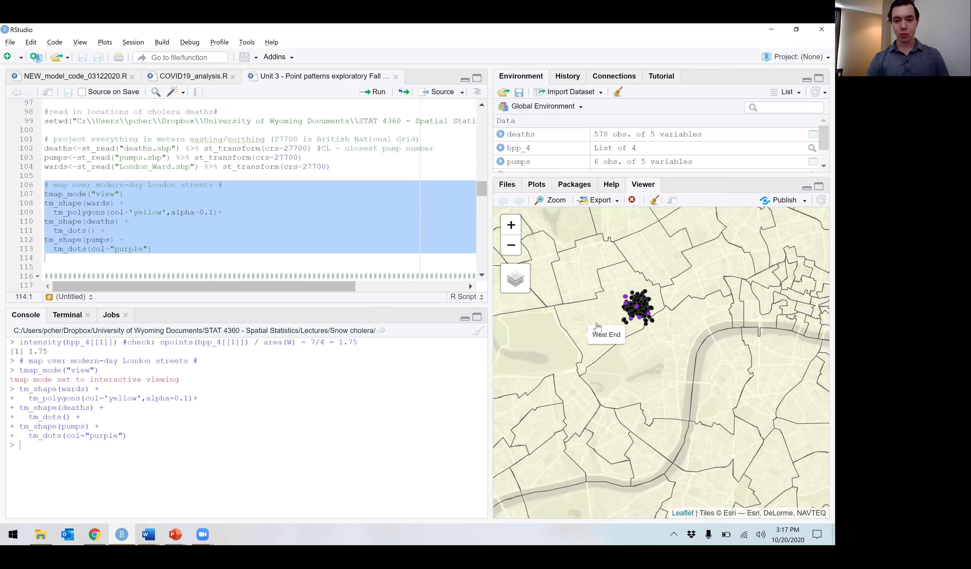
left_click(511, 226)
left_click_drag(565, 256, 600, 299)
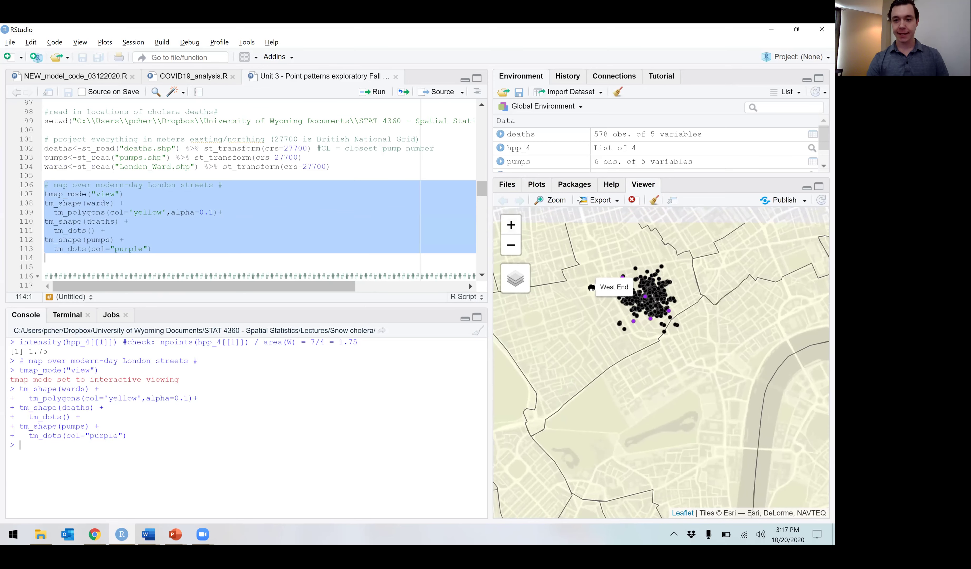
left_click(512, 226)
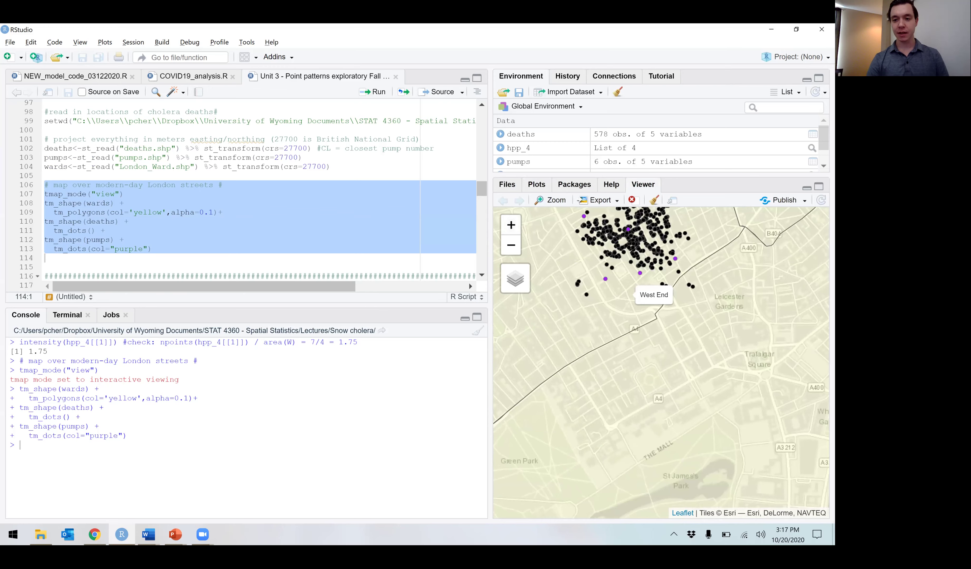
left_click_drag(728, 282, 739, 337)
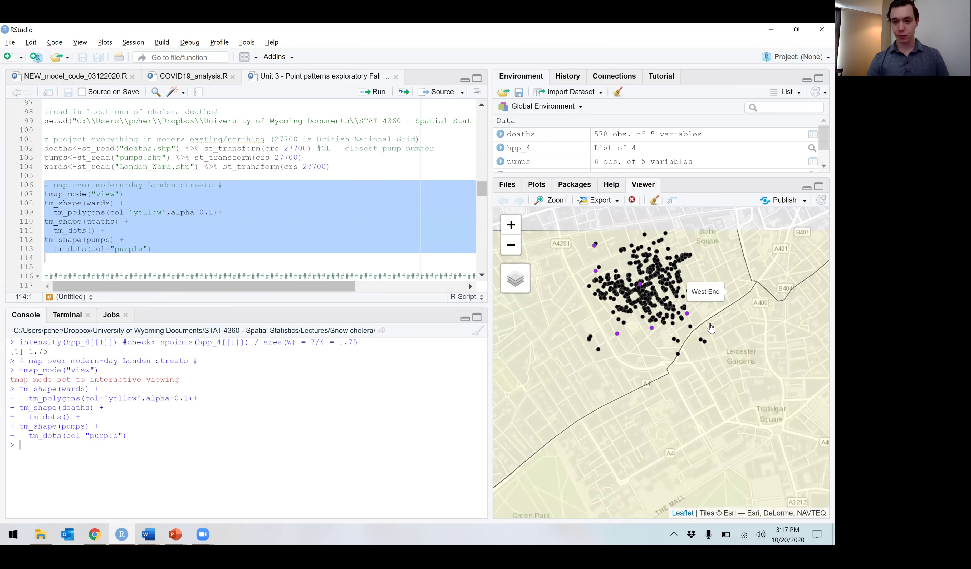
mouse_move(699, 342)
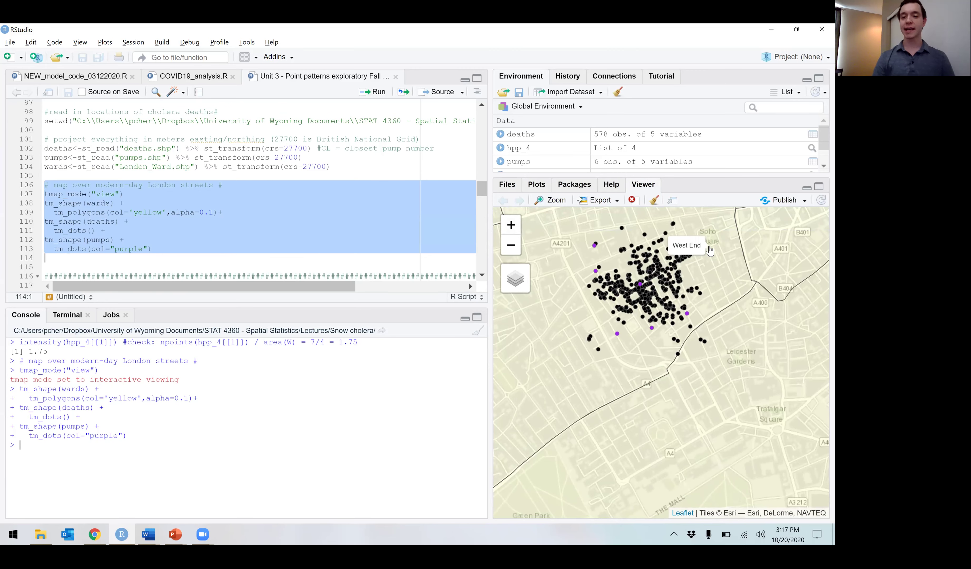
left_click_drag(712, 251, 731, 290)
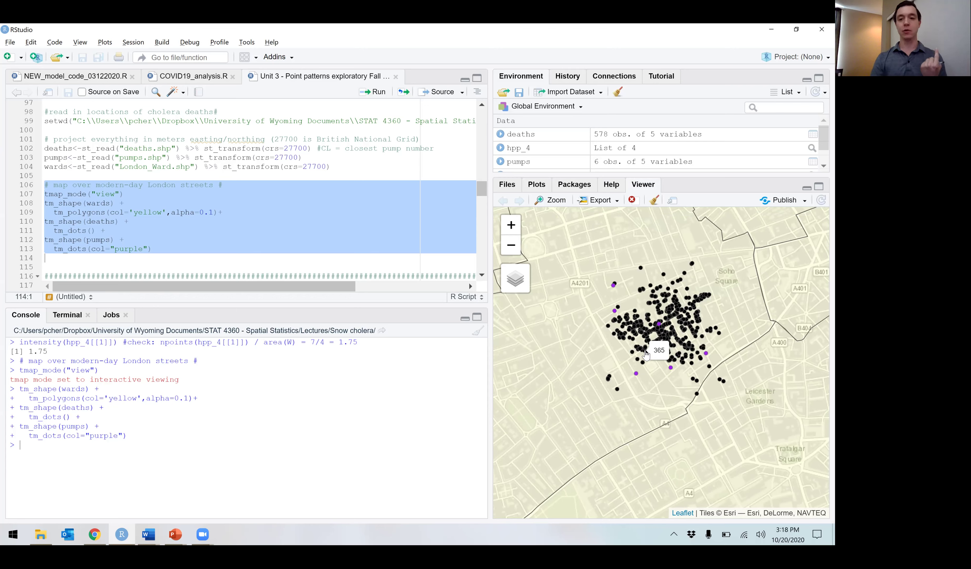
- Zoom out one level and view, then close, the West End ward's attribute popup
left_click(511, 246)
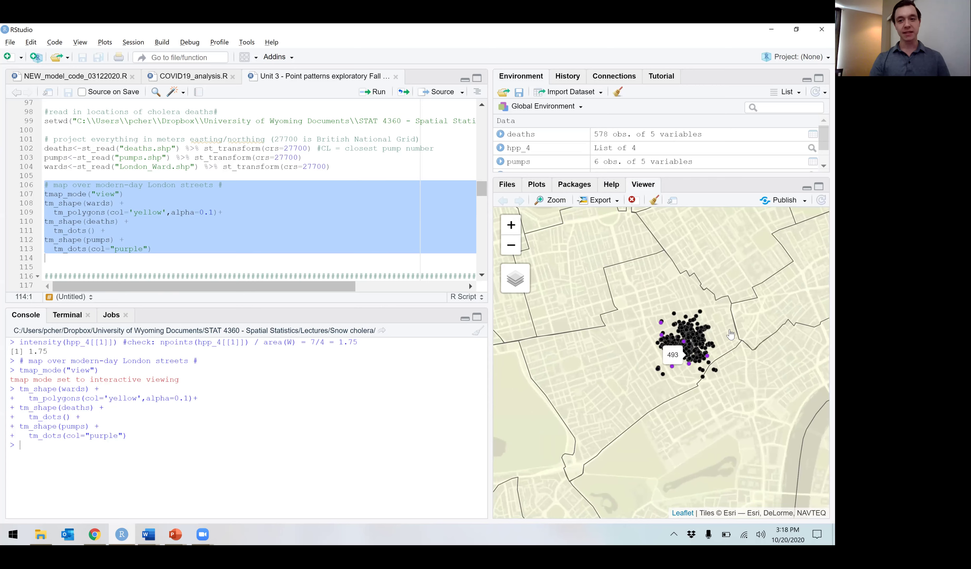
left_click(719, 320)
scroll(720, 328, "up", 2)
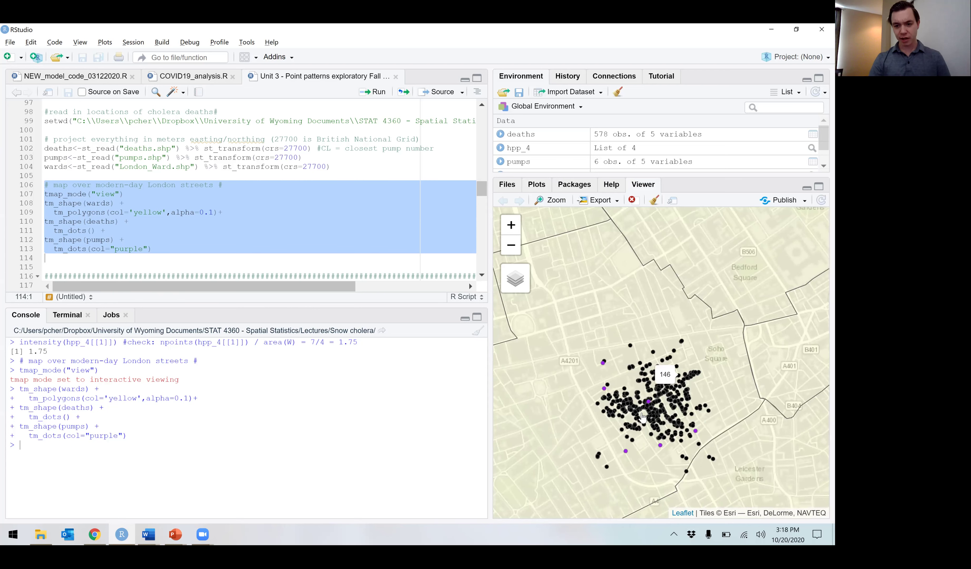
left_click(639, 313)
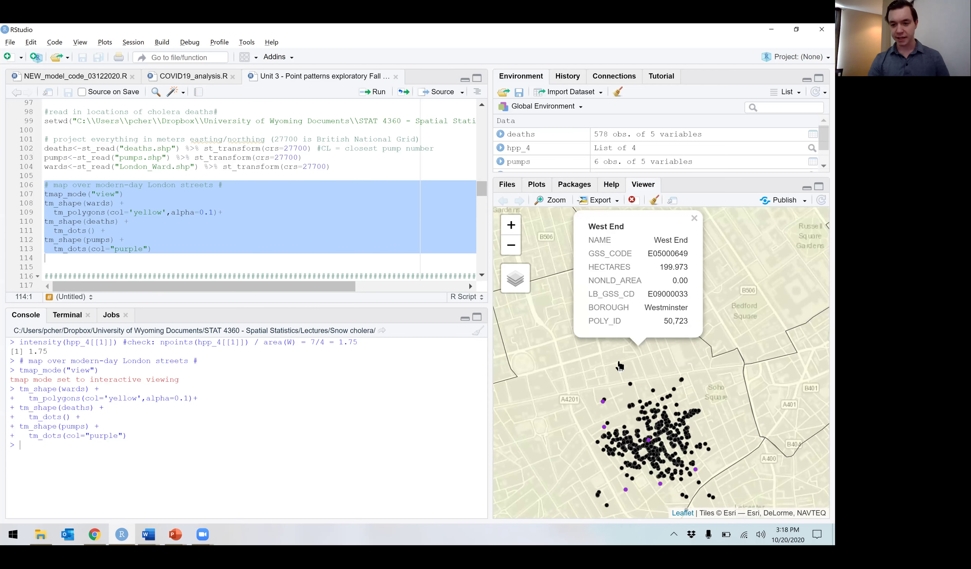
left_click(693, 221)
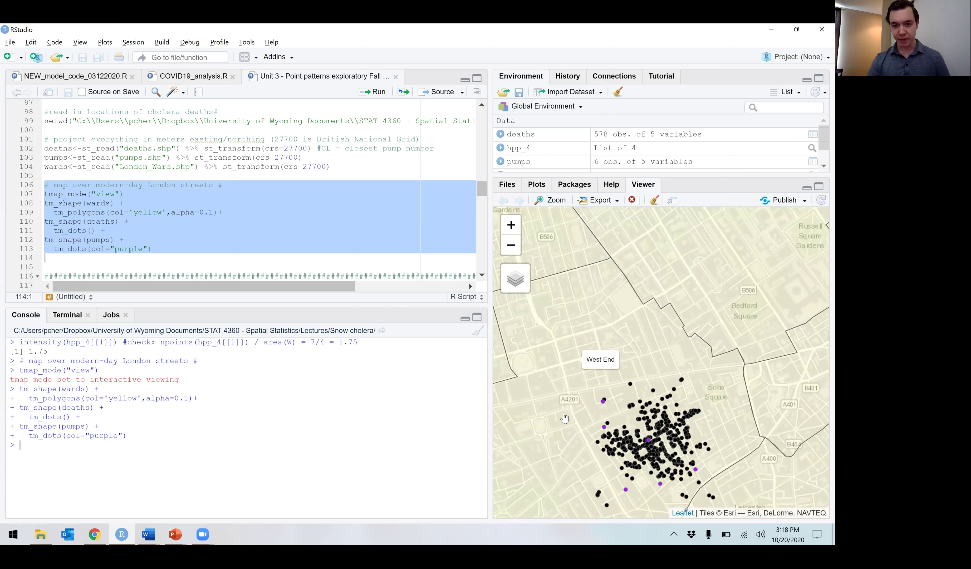
left_click_drag(539, 418, 520, 284)
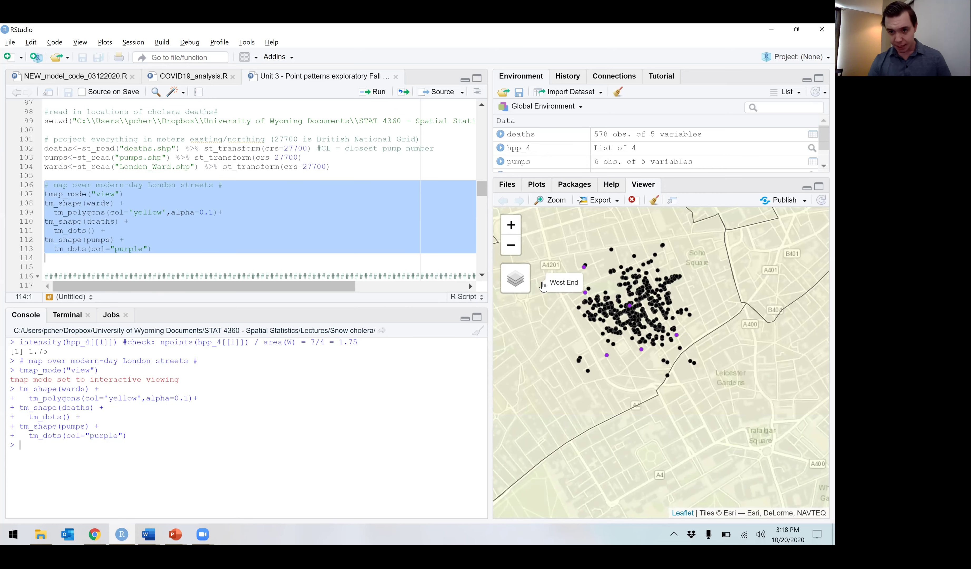
mouse_move(523, 277)
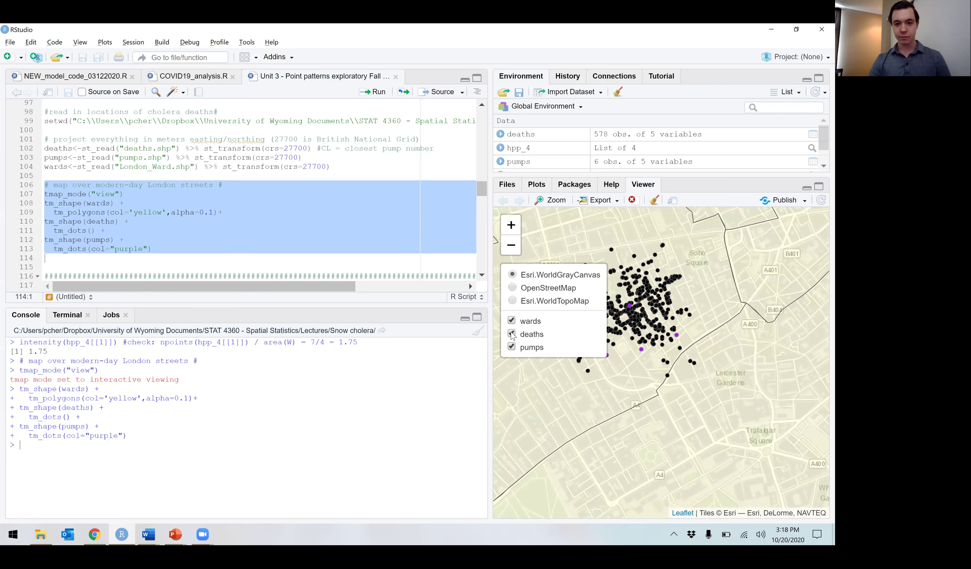
- Turn off the wards layer, zoom in one level, and switch the basemap to OpenStreetMap
left_click(511, 322)
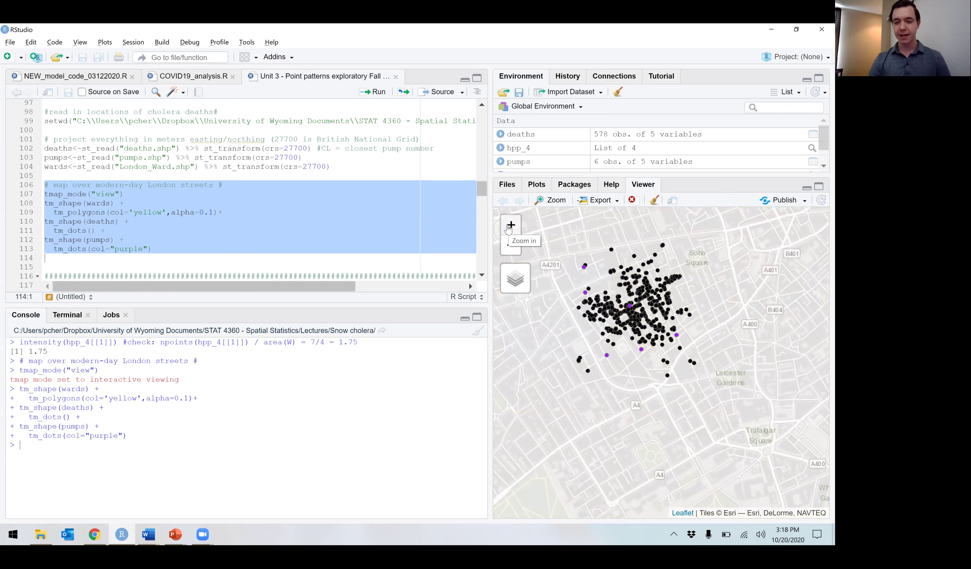
mouse_move(631, 308)
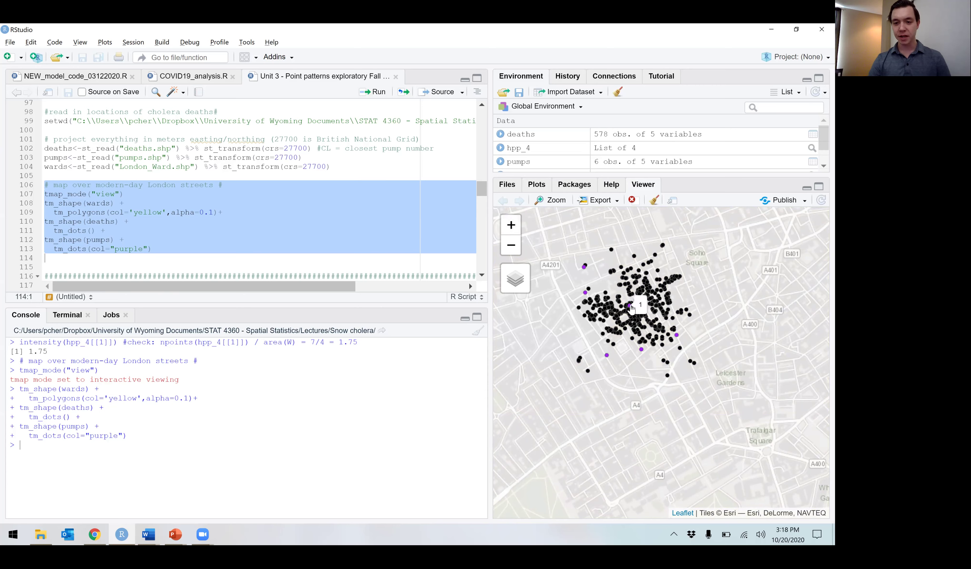
left_click(511, 226)
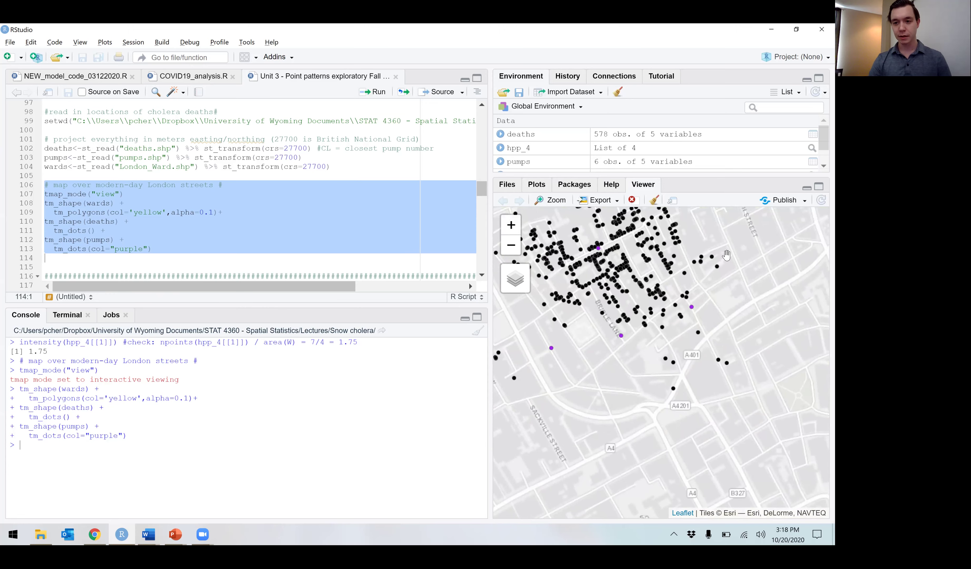
left_click_drag(609, 297, 643, 354)
mouse_move(515, 283)
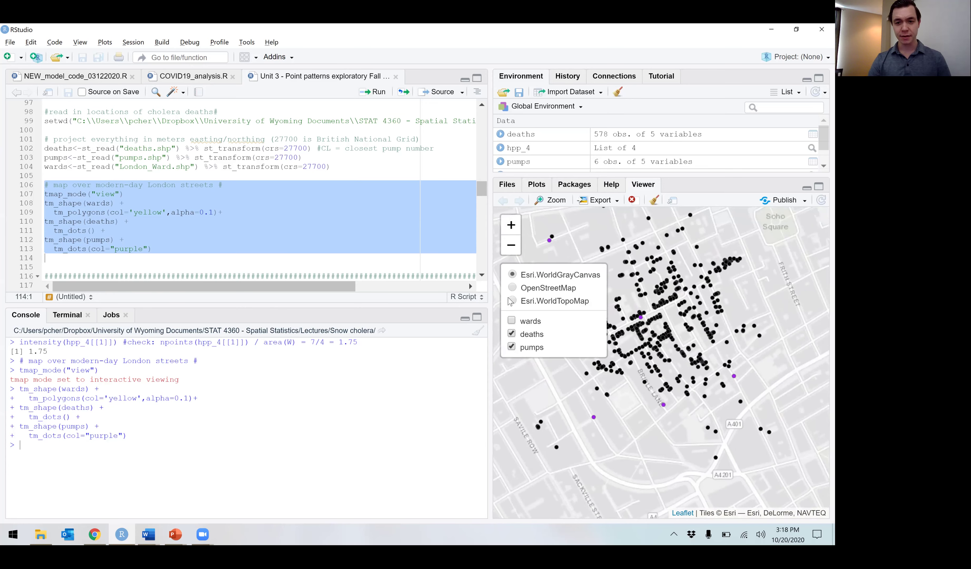
left_click(512, 288)
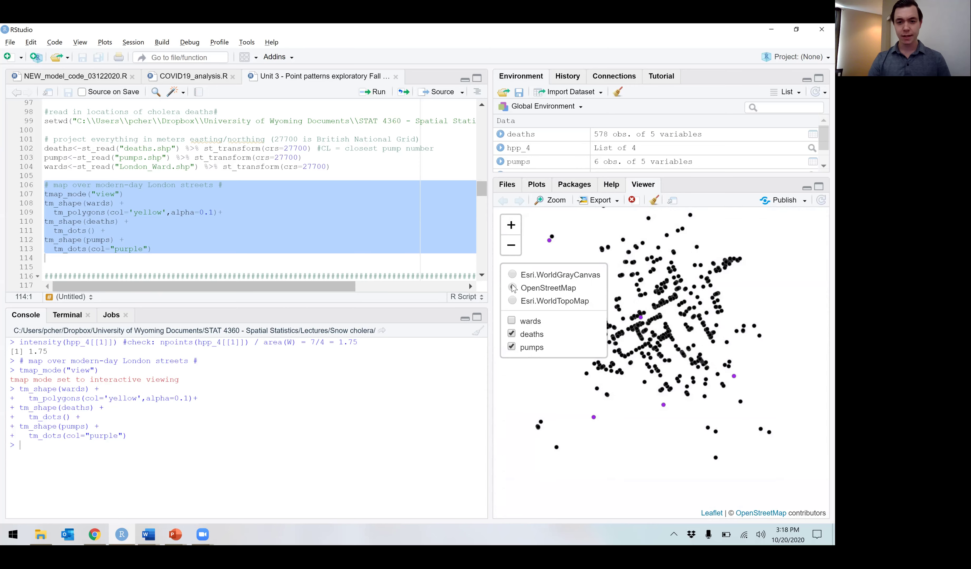
left_click(511, 225)
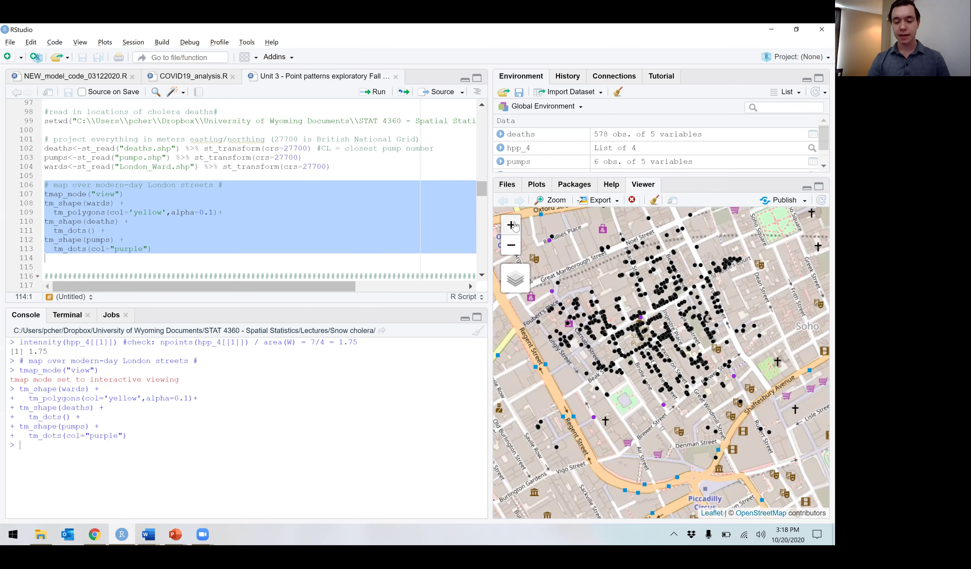
left_click_drag(653, 262, 680, 310)
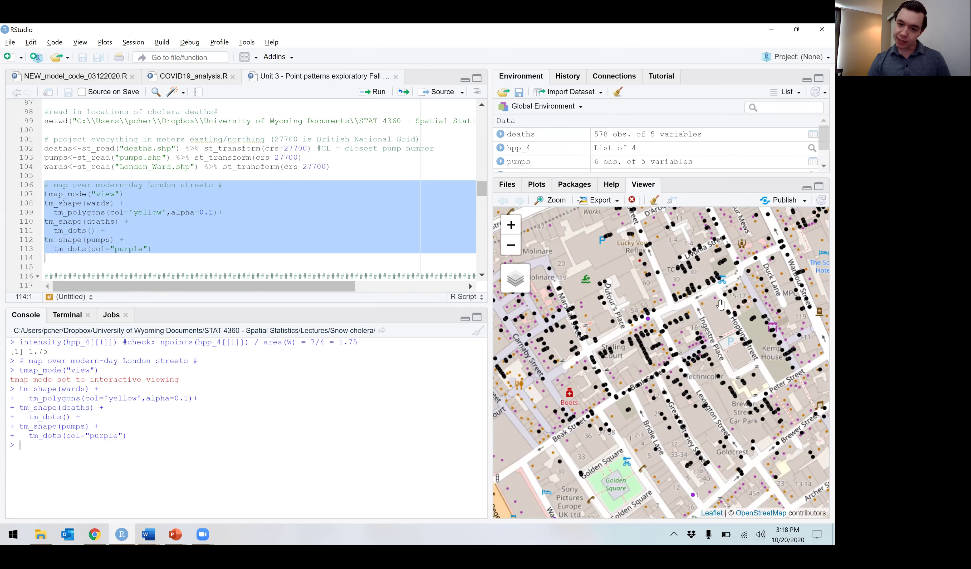
left_click(510, 225)
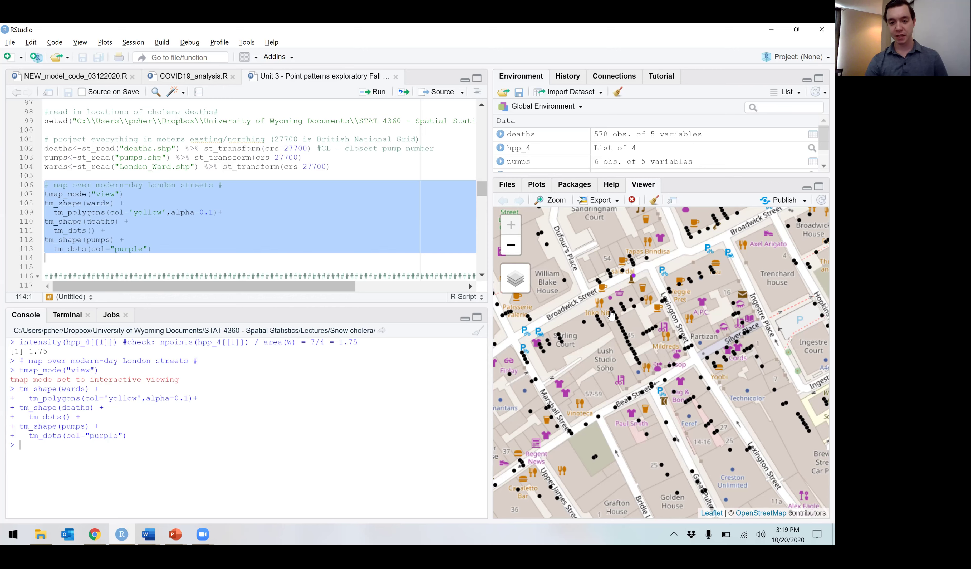
mouse_move(615, 320)
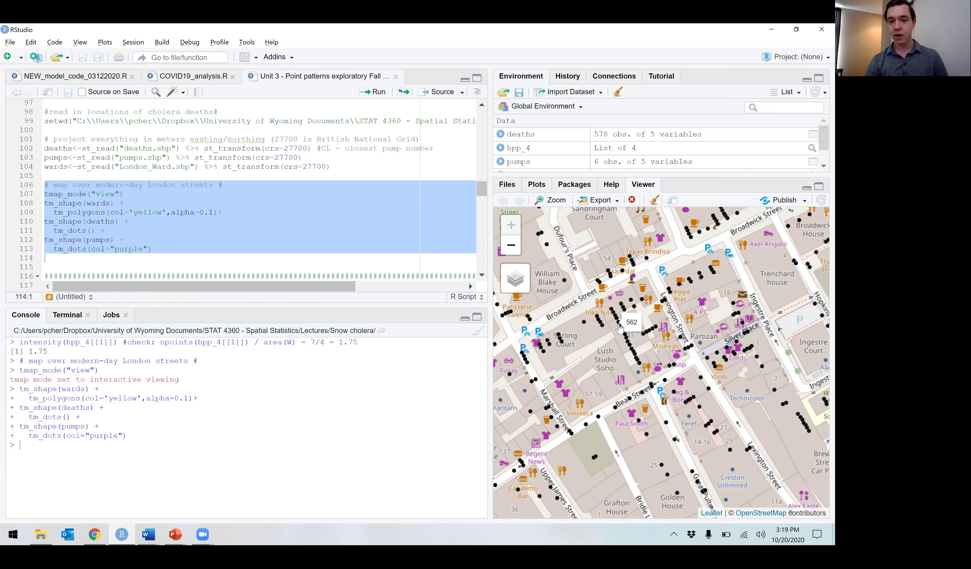
mouse_move(639, 361)
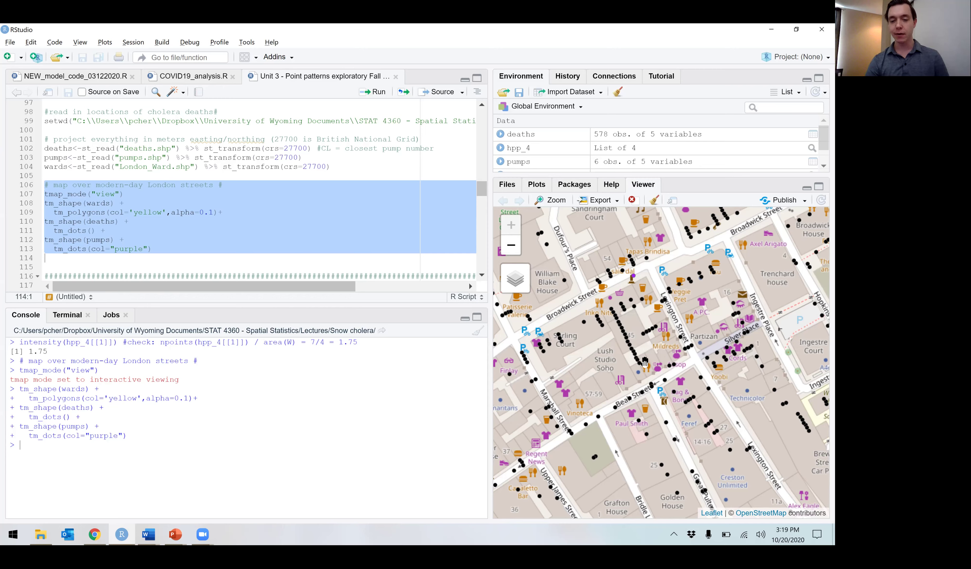
left_click(516, 250)
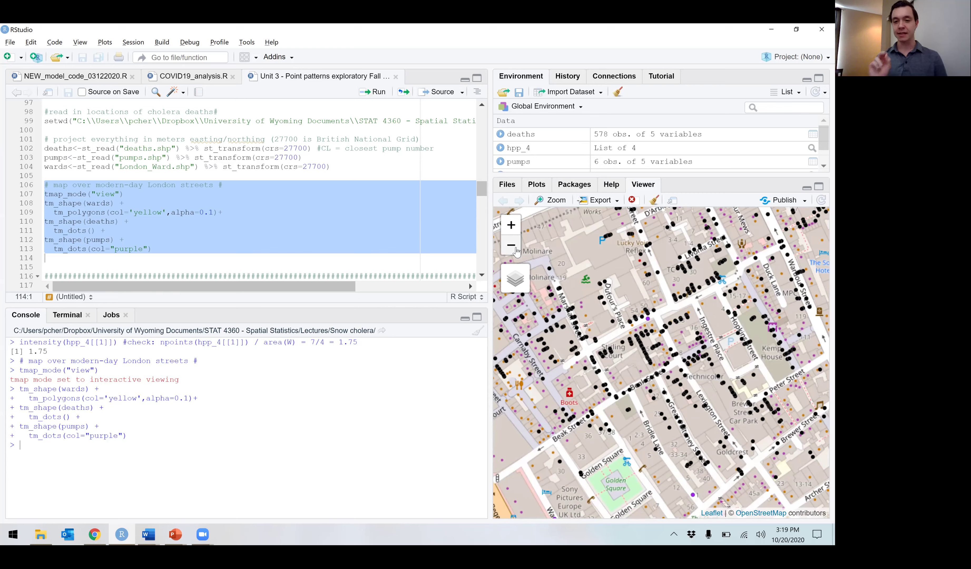
left_click(512, 226)
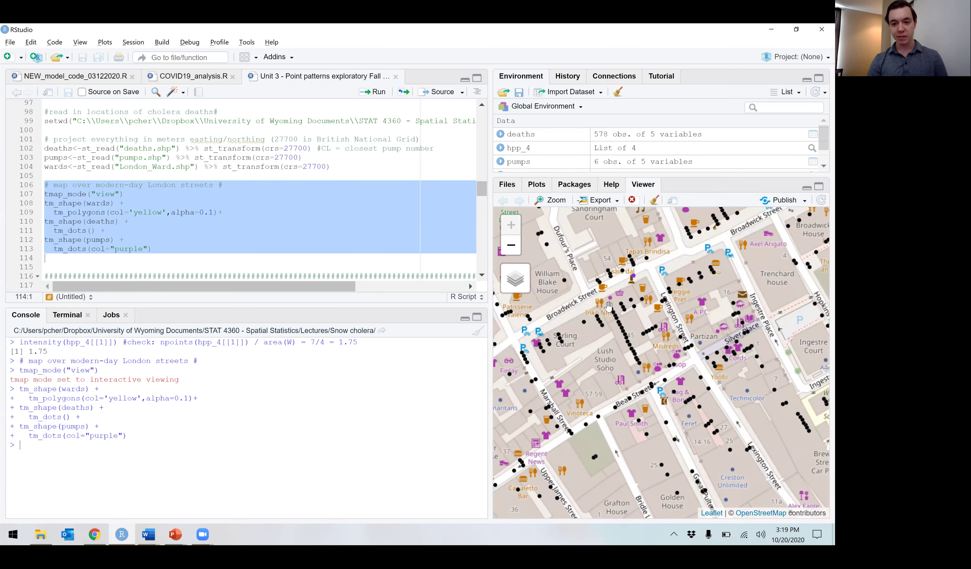
mouse_move(611, 313)
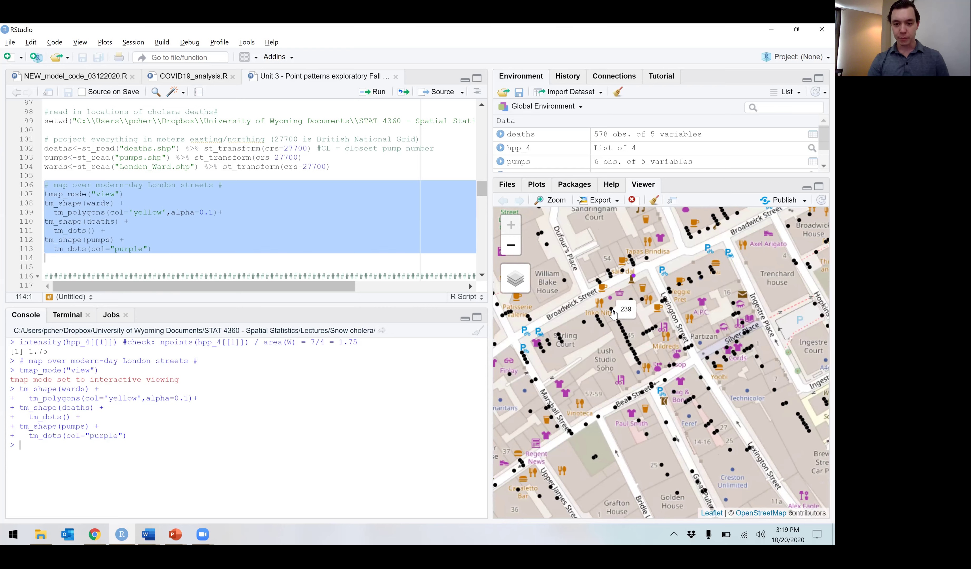
mouse_move(629, 340)
mouse_move(638, 362)
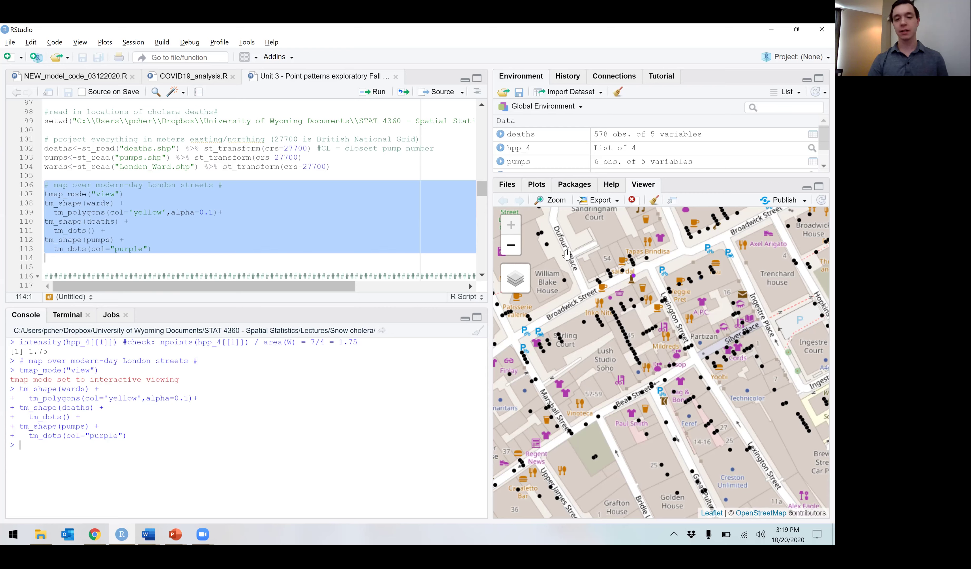
left_click(511, 245)
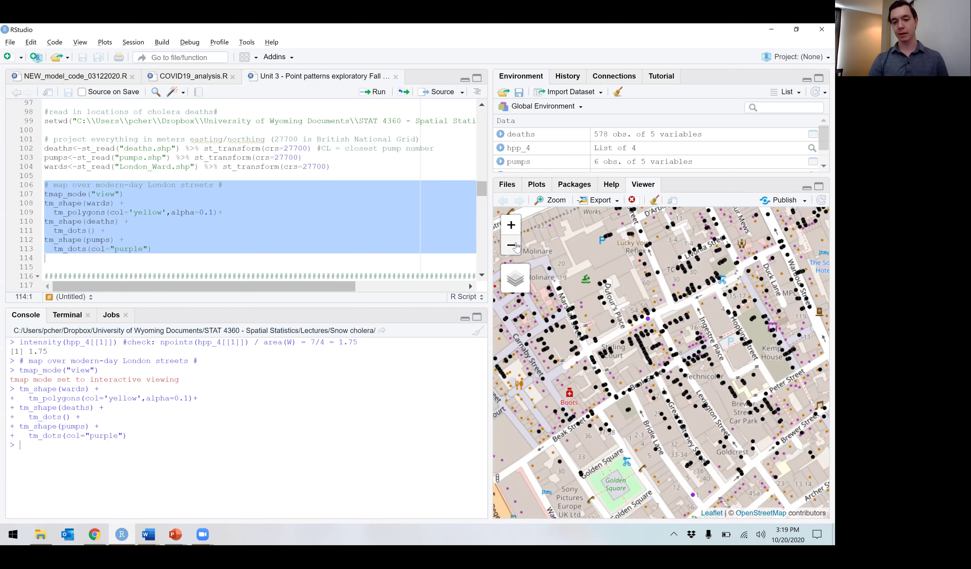
left_click(515, 246)
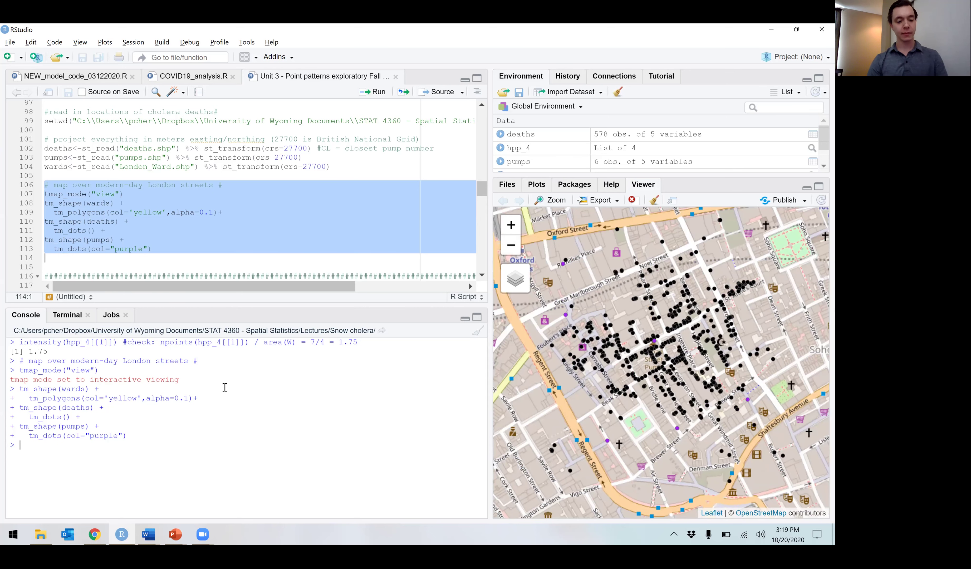
key("alt+Tab")
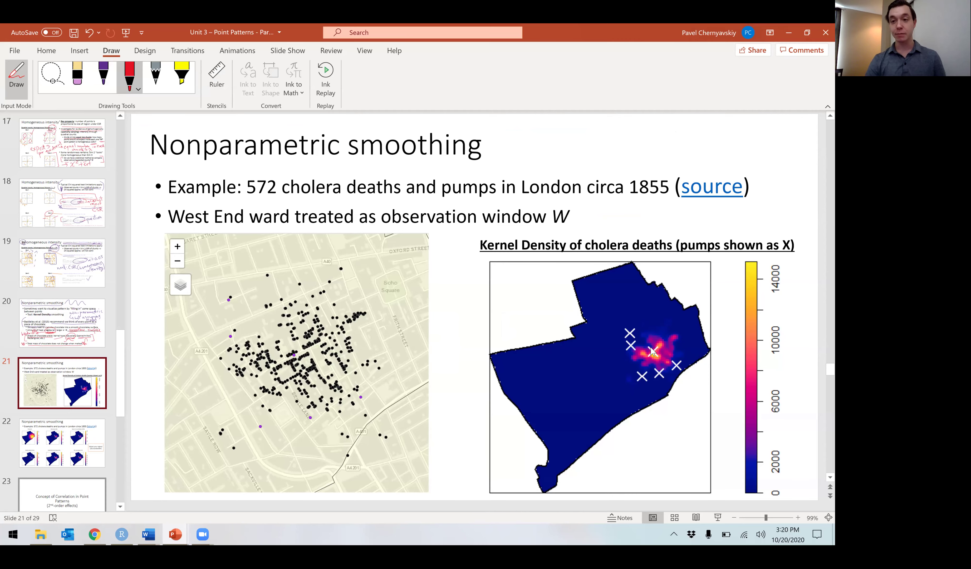
- Switch from the PowerPoint deck back to RStudio
key("alt+Tab")
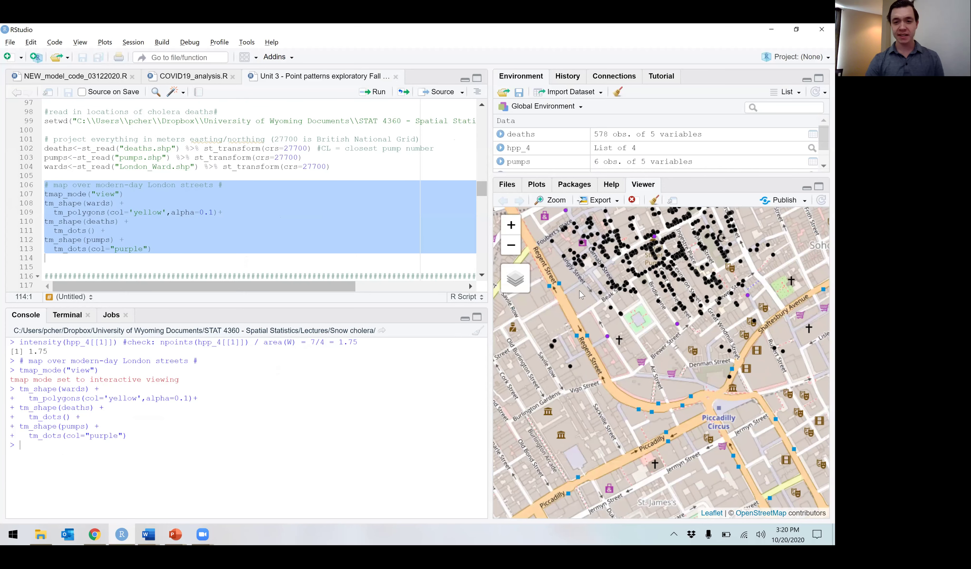
- Scroll the script to line 119, the West End subset code, and place the caret there
left_click(82, 260)
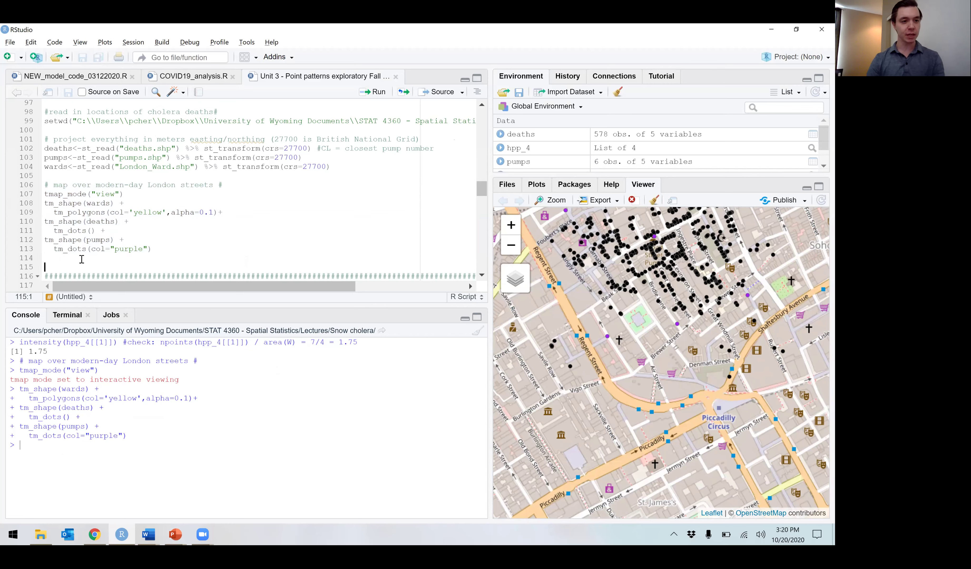
scroll(81, 259, "down", 2)
key("Down")
key("Down")
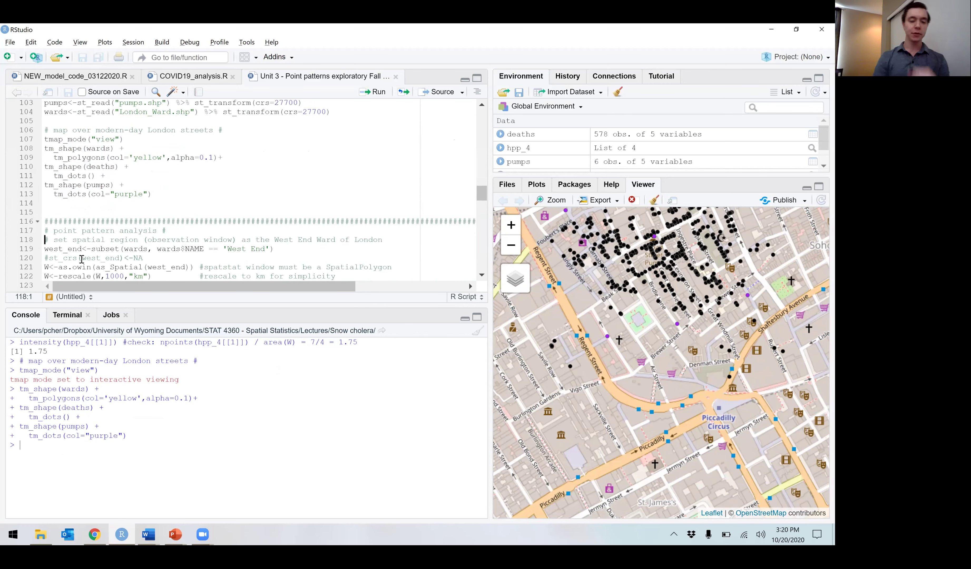
key("Down")
key("Down")
key("Down")
key("Down")
key("Down")
key("Down")
key("Down")
key("Down")
key("Down")
key("Down")
key("Down")
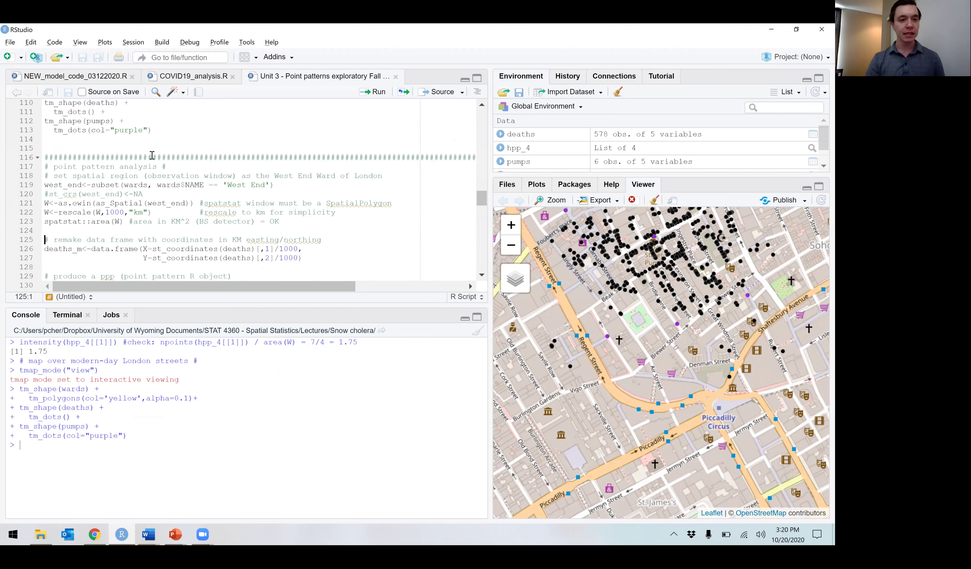
scroll(152, 156, "up", 5)
scroll(152, 155, "up", 1)
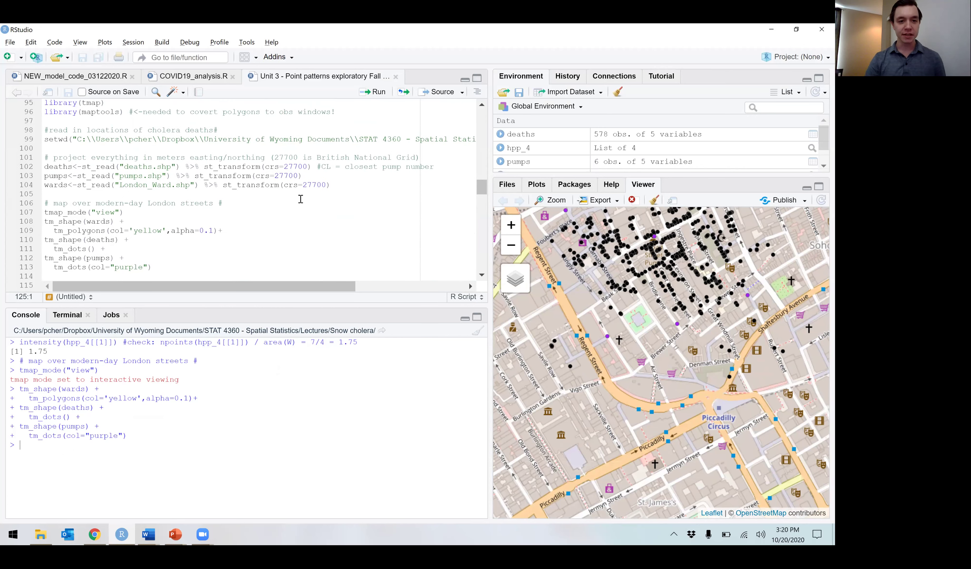
scroll(238, 193, "down", 4)
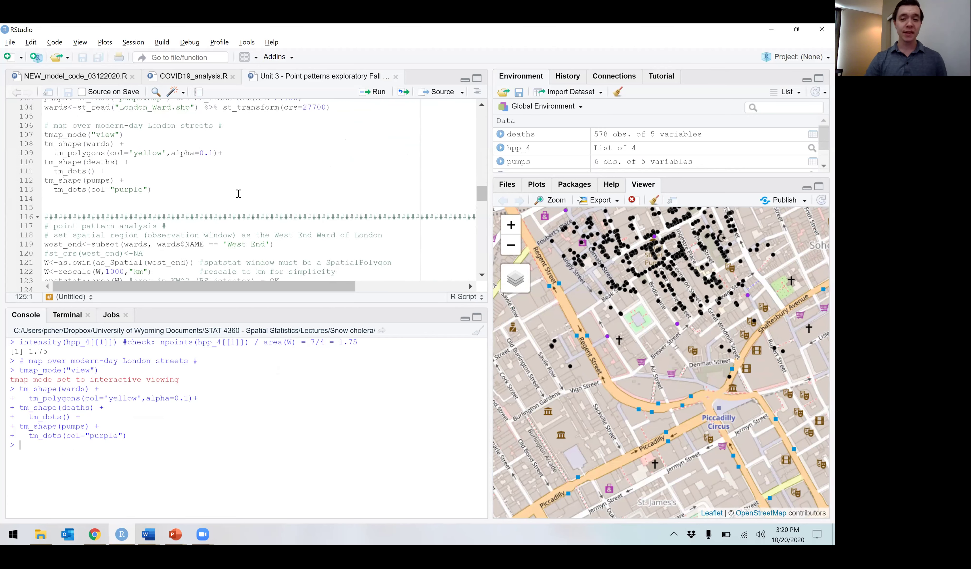
scroll(238, 193, "down", 3)
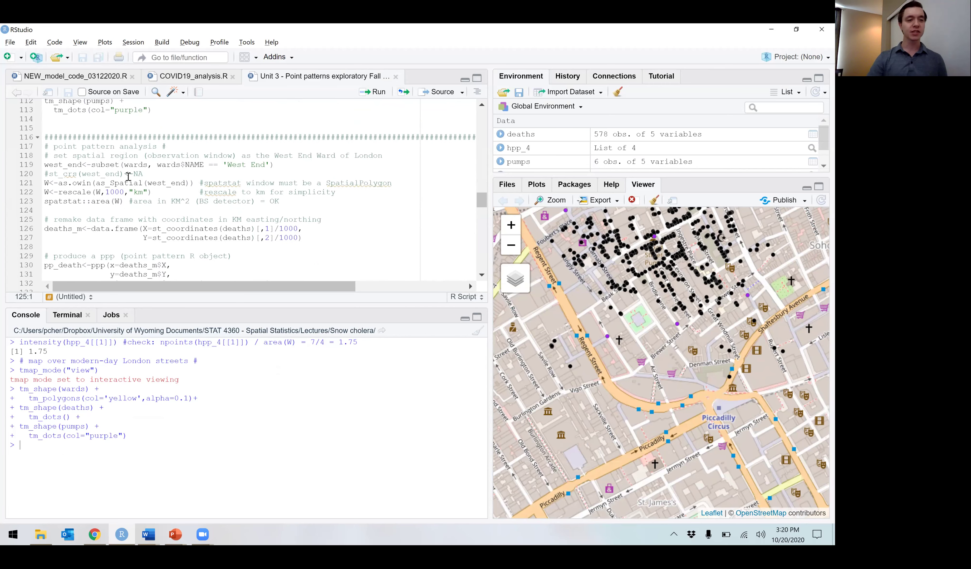
left_click(73, 165)
key("Left")
key("Left")
key("Left")
- Clear the console and try running the West End subset and window lines 119–121
key("ctrl+l")
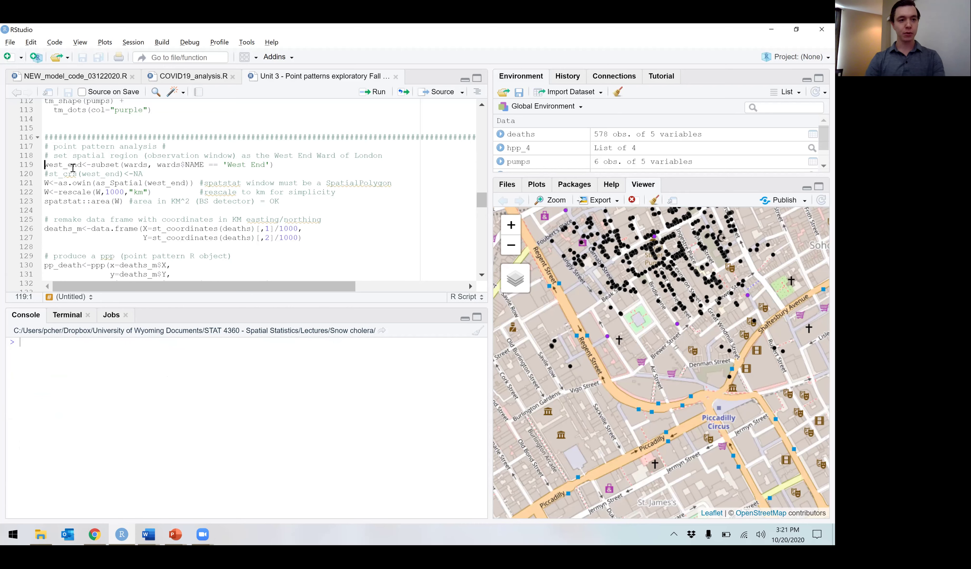
key("shift+Down")
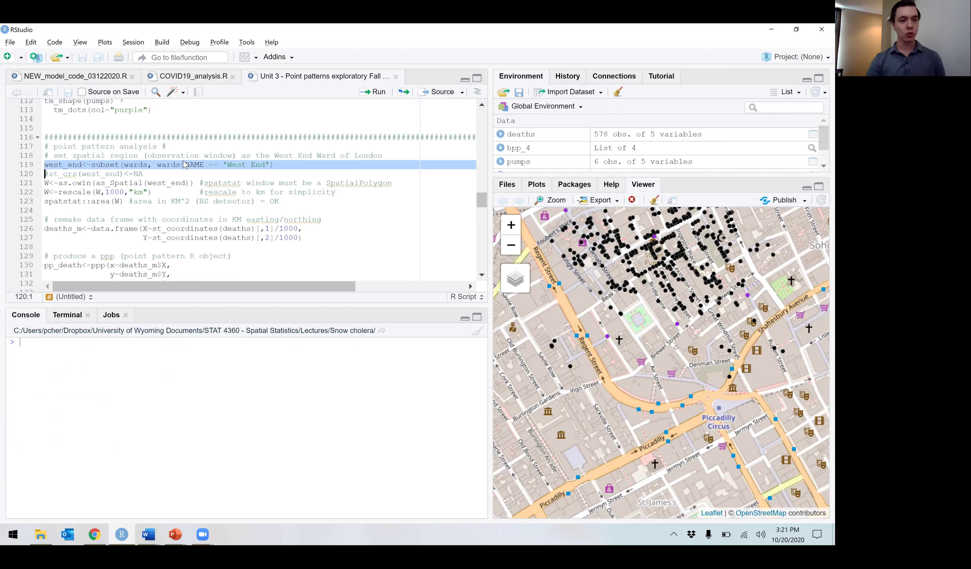
key("Right")
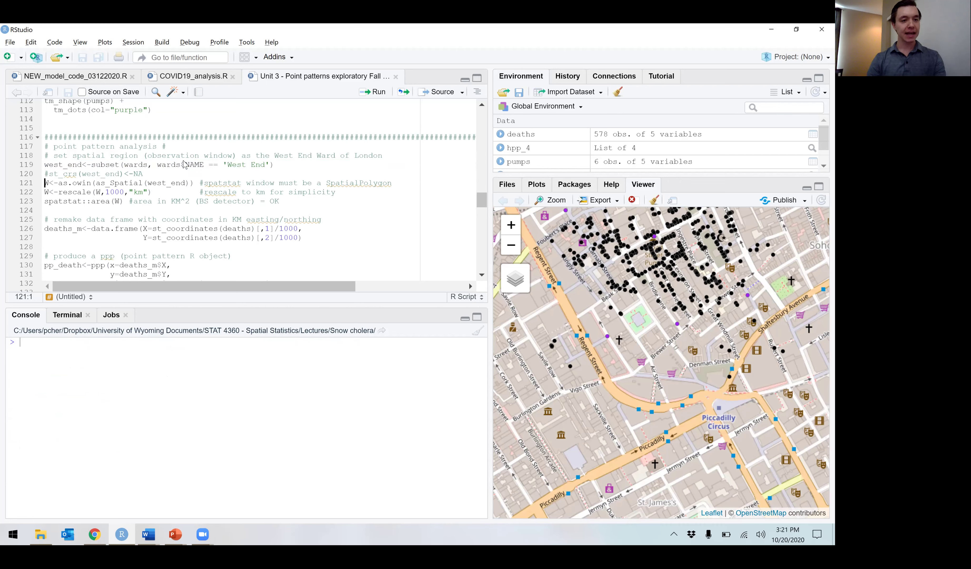
key("ctrl+Return")
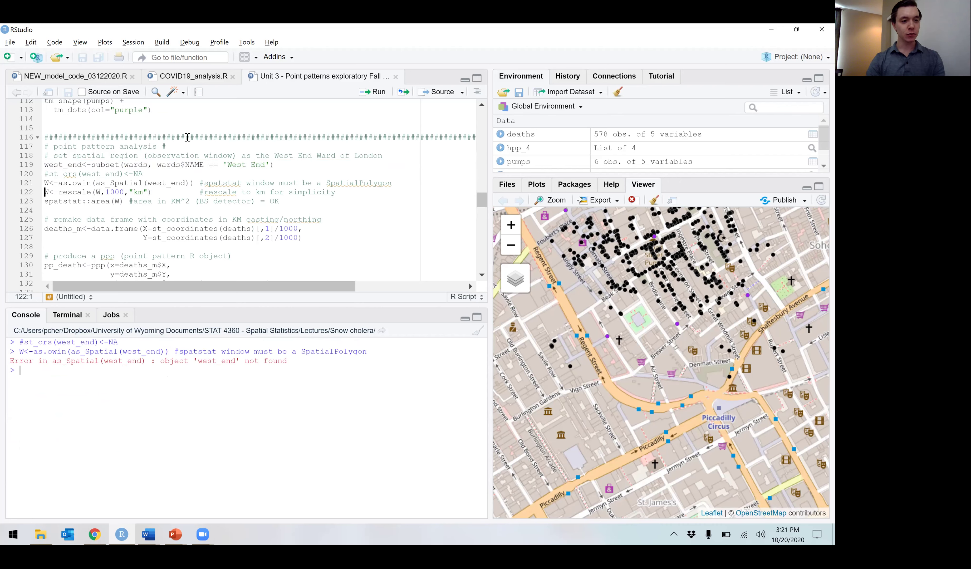
left_click(79, 163)
key("ctrl+Return")
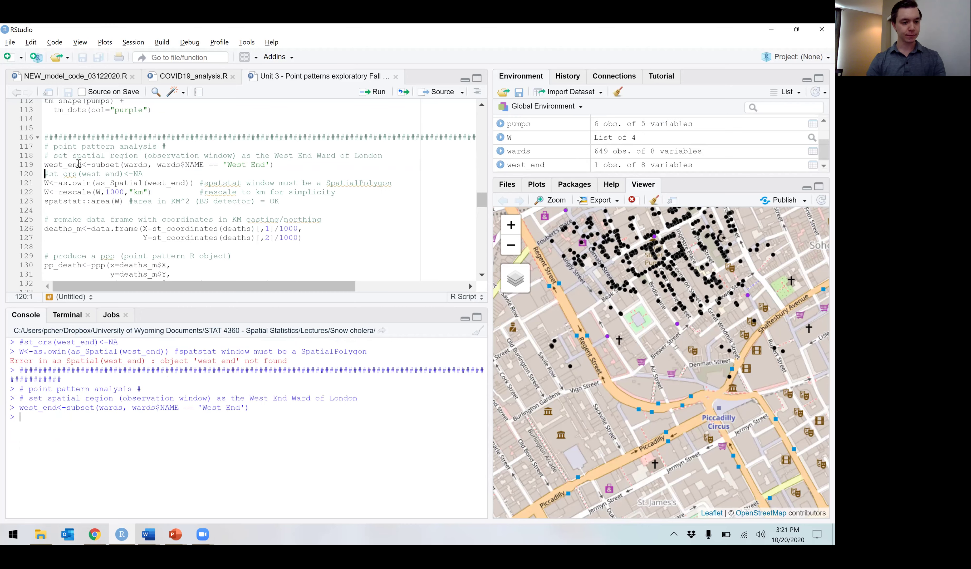
key("ctrl+Return")
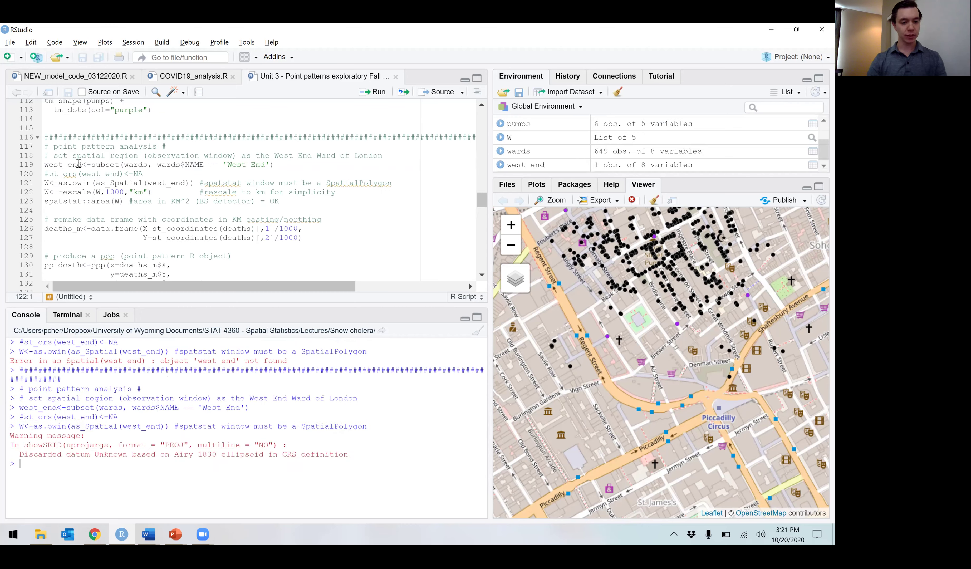
- Load the spatstat, sf, tmap and maptools libraries from lines 93–96
scroll(109, 141, "up", 10)
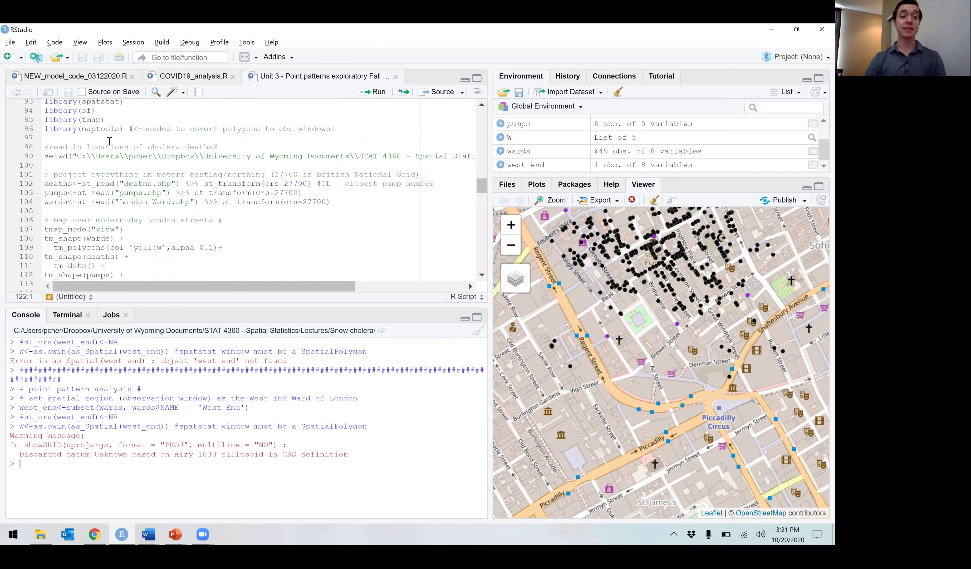
left_click(51, 186)
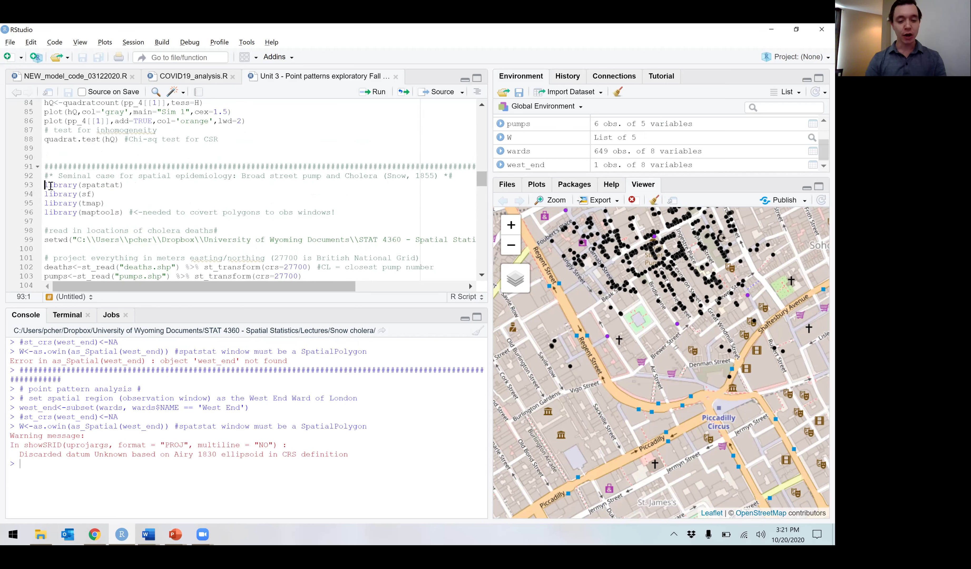
key("ctrl+l")
key("shift+Down")
key("shift+Down")
key("shift+Down")
key("shift+Down")
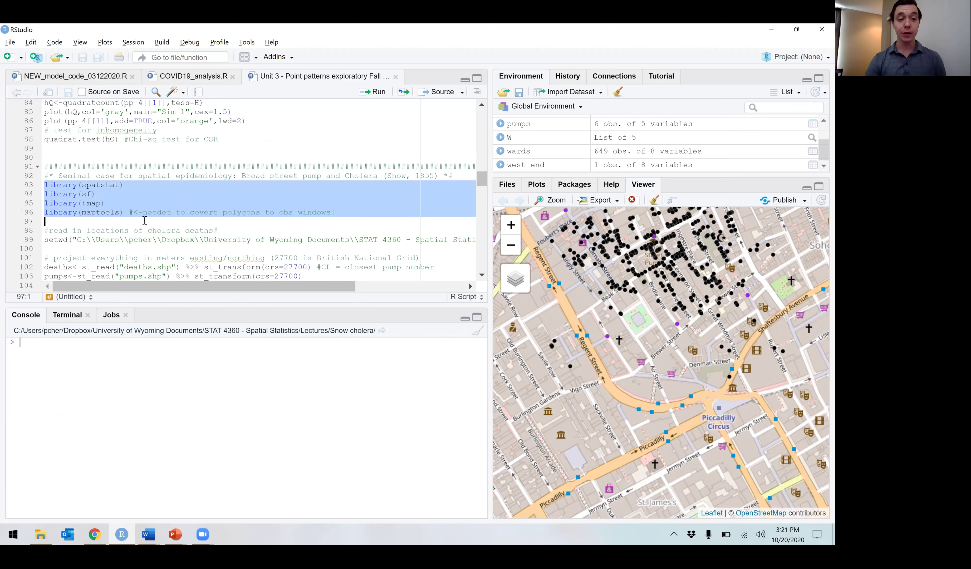
key("ctrl+Return")
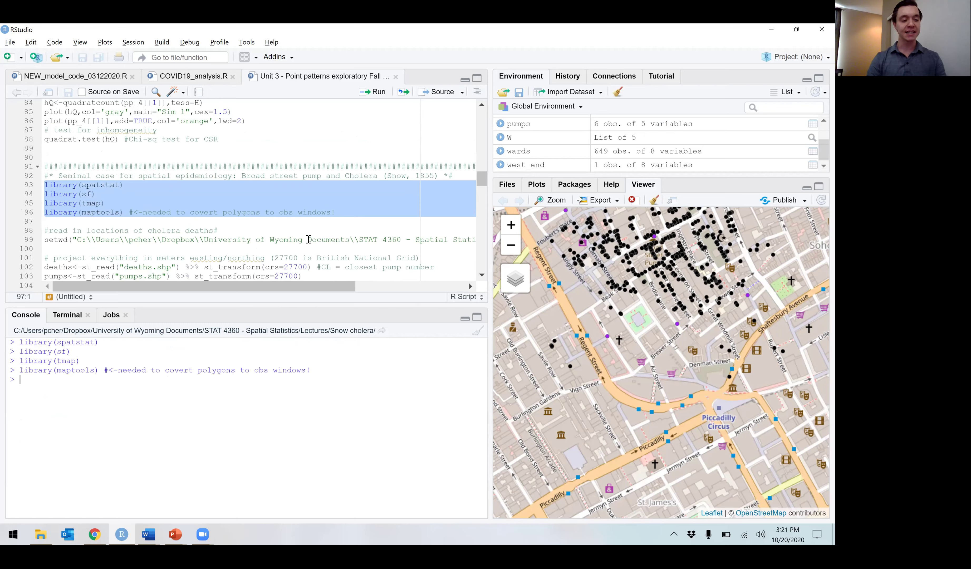
key("ctrl+l")
- Rerun lines 119–121 to build the West End subset and window W
key("Down")
key("Down")
key("Down")
key("Down")
key("Down")
key("Down")
key("Down")
key("Down")
key("Down")
key("Down")
key("Down")
key("Down")
key("Down")
key("Down")
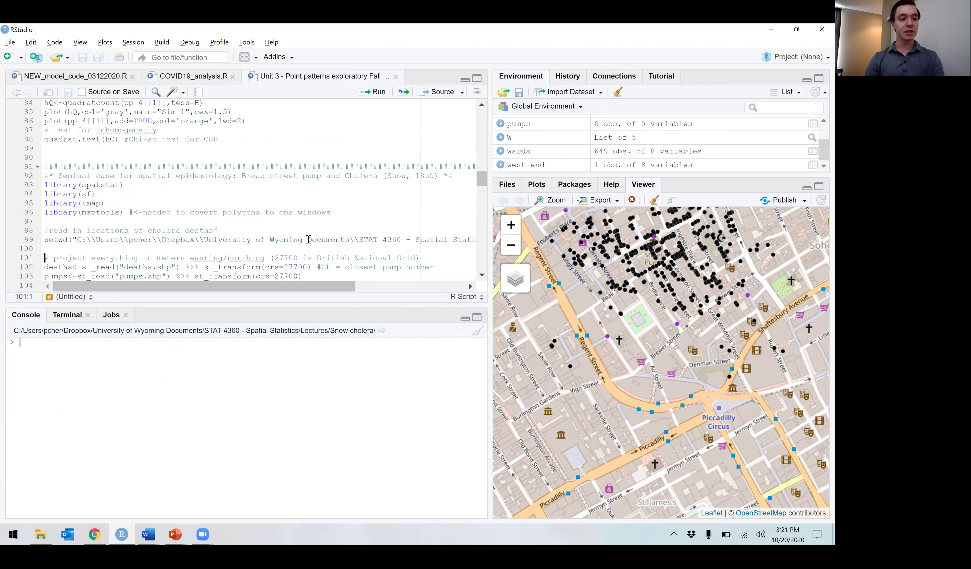
key("Down")
key("Down")
key("Down")
key("Down")
key("Down")
key("Down")
key("Down")
key("Down")
key("Down")
key("Down")
key("Down")
key("Down")
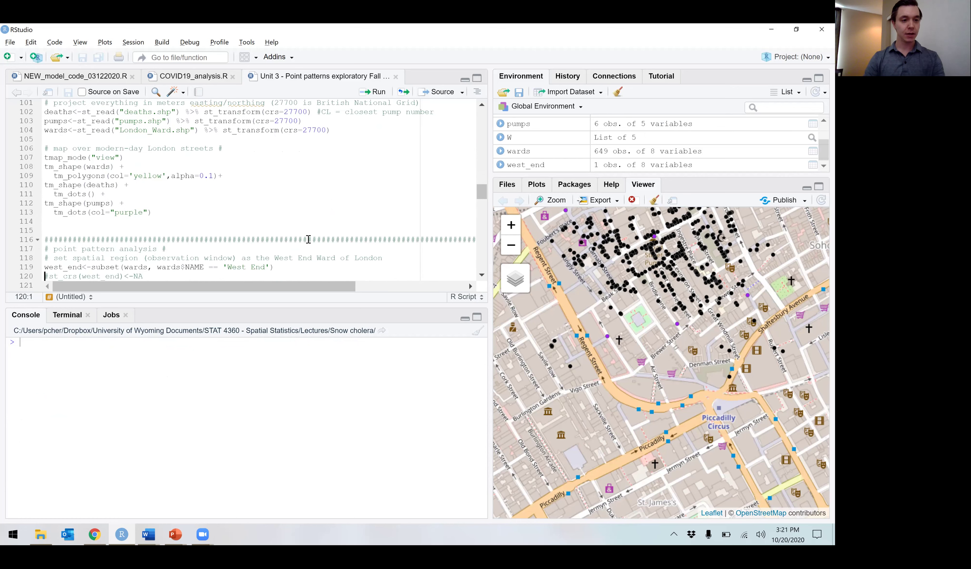
key("Up")
key("Up")
key("Up")
key("Up")
key("shift+Down")
key("shift+Down")
key("shift+Down")
key("ctrl+Return")
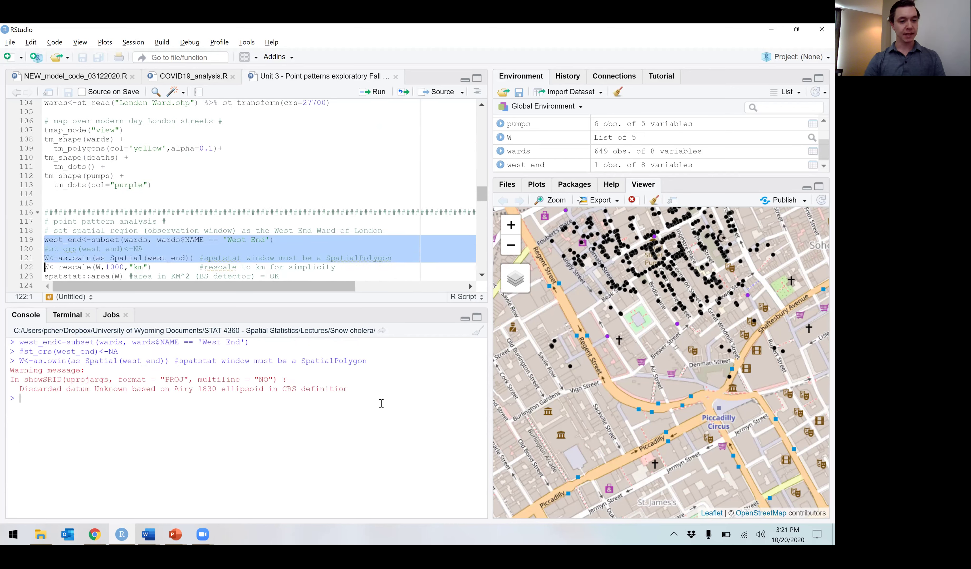
- Evaluate area(W) in a cleared console, removing a stray autocomplete snippet; it returns 1999714
key("ctrl+l")
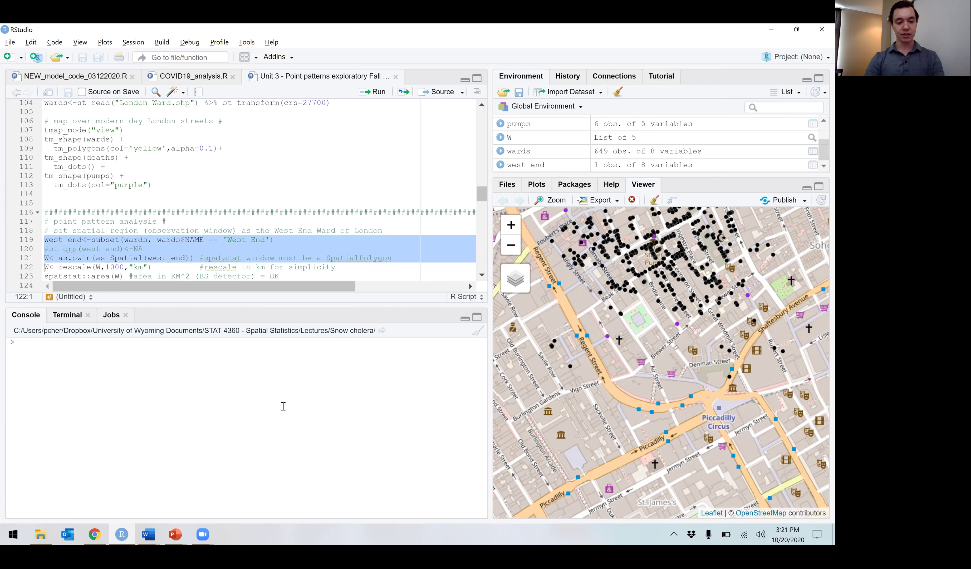
type("area(W")
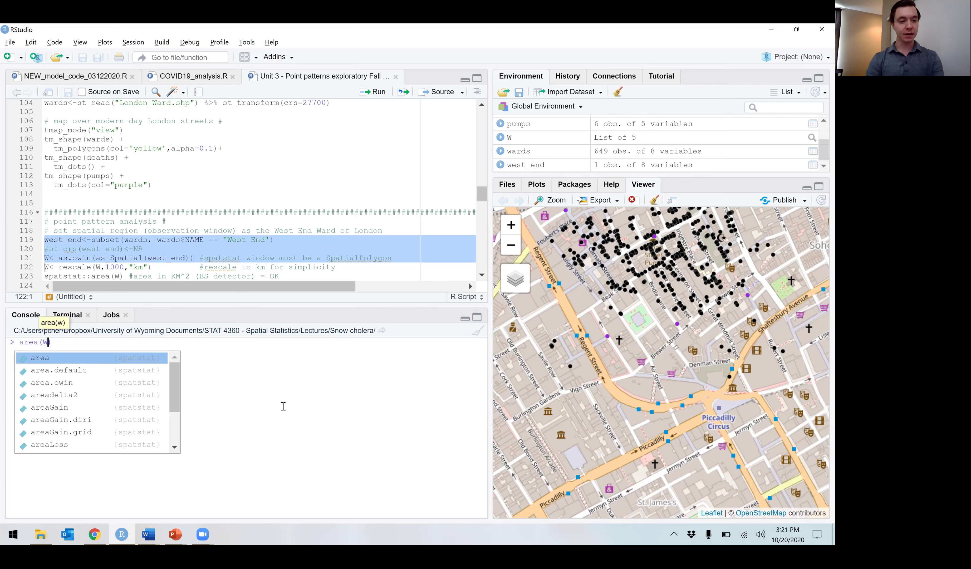
key("Tab")
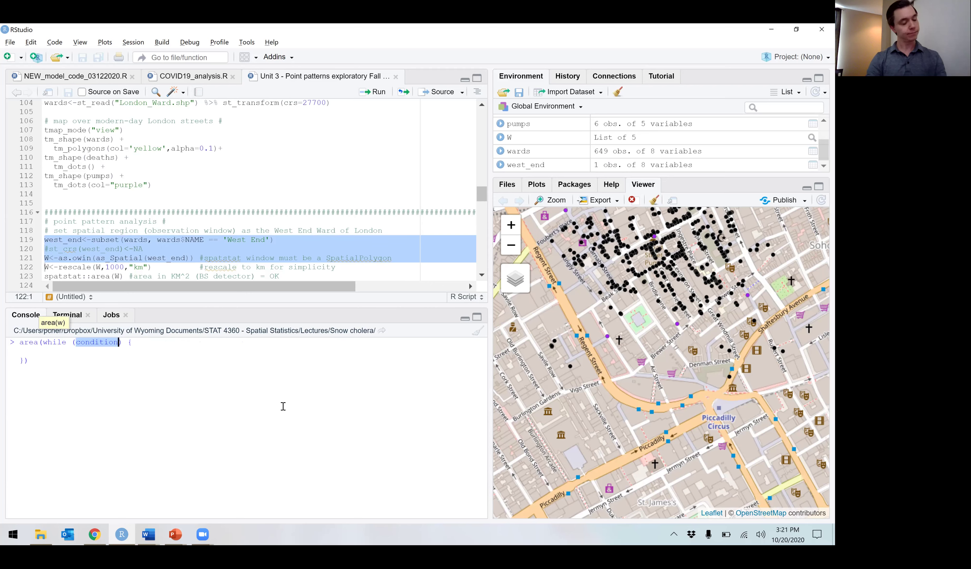
key("BackSpace")
key("BackSpace")
key("BackSpace")
key("BackSpace")
key("BackSpace")
key("BackSpace")
key("BackSpace")
key("BackSpace")
key("BackSpace")
key("BackSpace")
key("BackSpace")
key("BackSpace")
key("BackSpace")
key("shift+Down")
key("shift+Down")
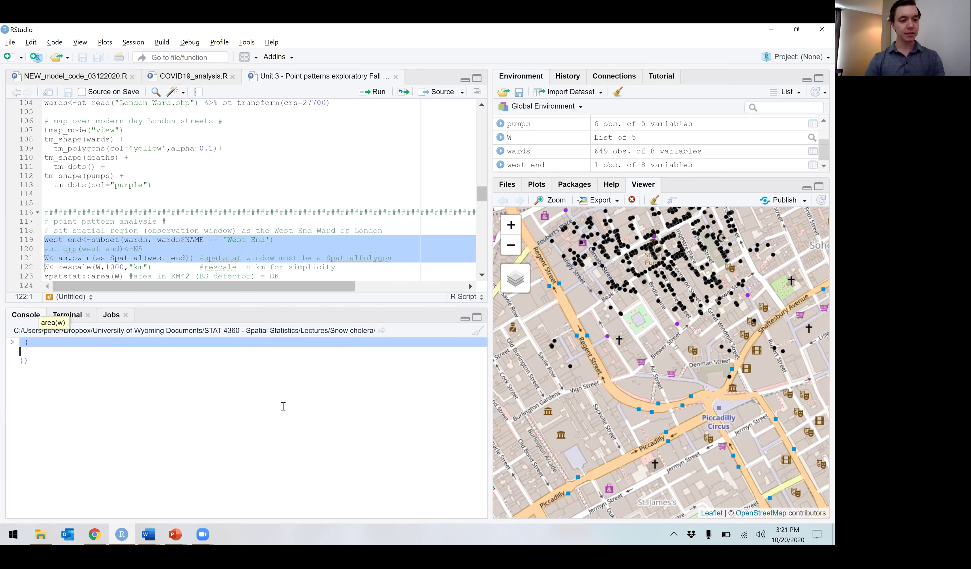
key("Delete")
type("are")
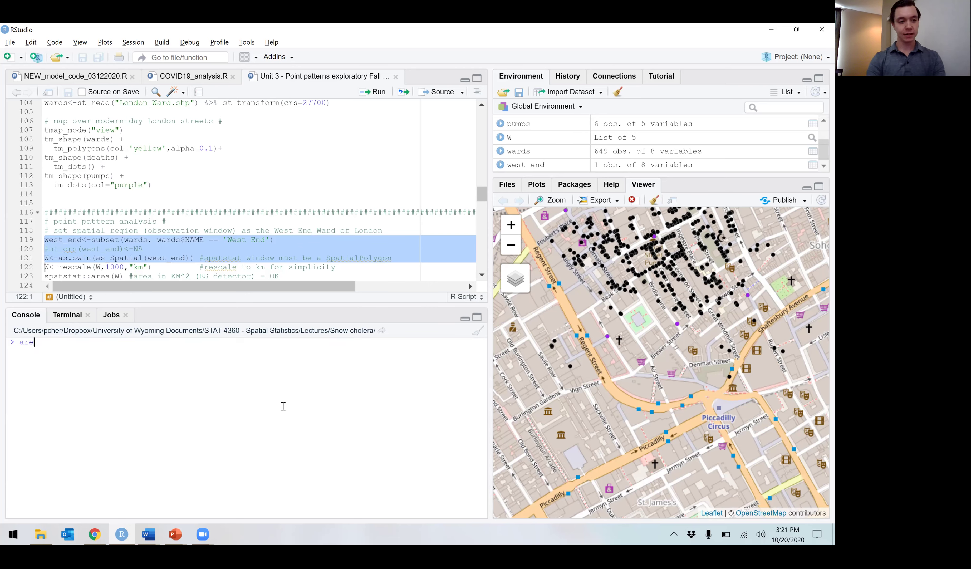
type("a(W")
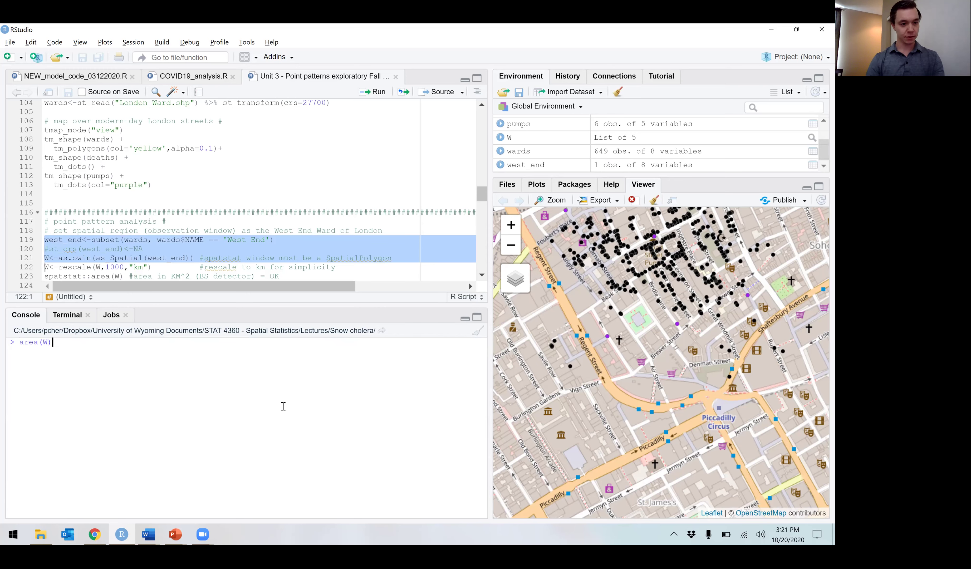
key("Return")
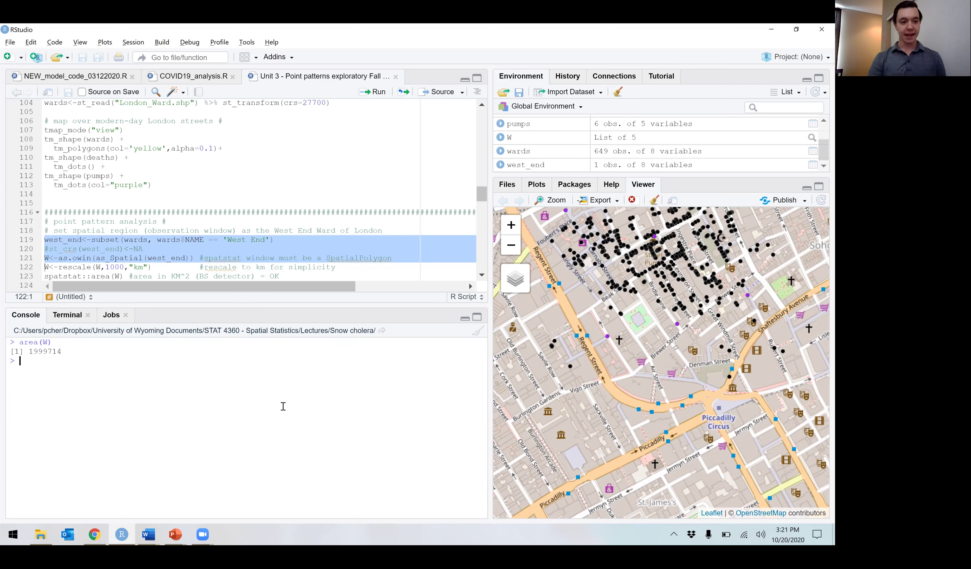
mouse_move(43, 353)
left_mouse_down()
mouse_move(59, 354)
mouse_move(51, 355)
left_mouse_up()
left_click(51, 354)
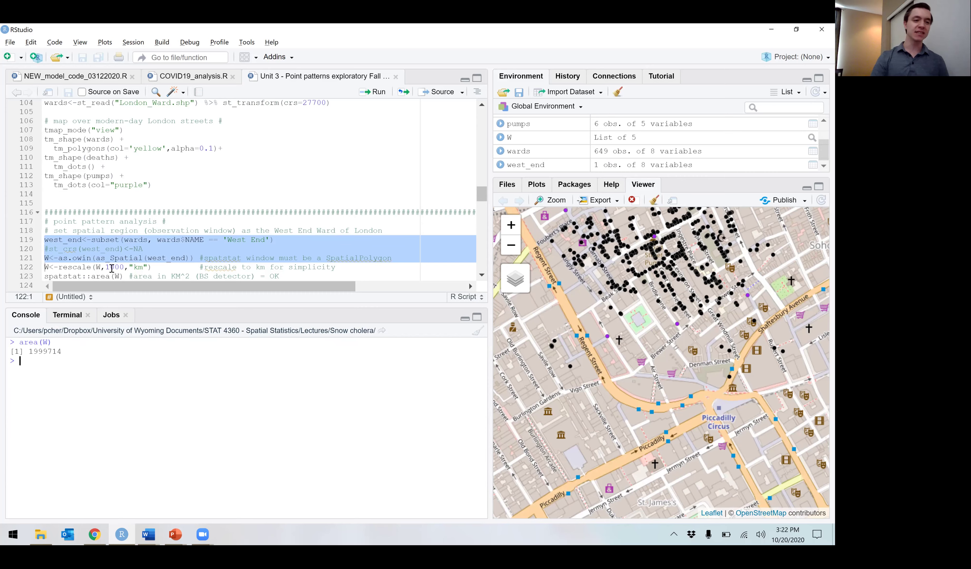
- Tidy the spacing of the rescale call with factor 1000 on line 122
left_click(144, 240)
scroll(145, 241, "down", 2)
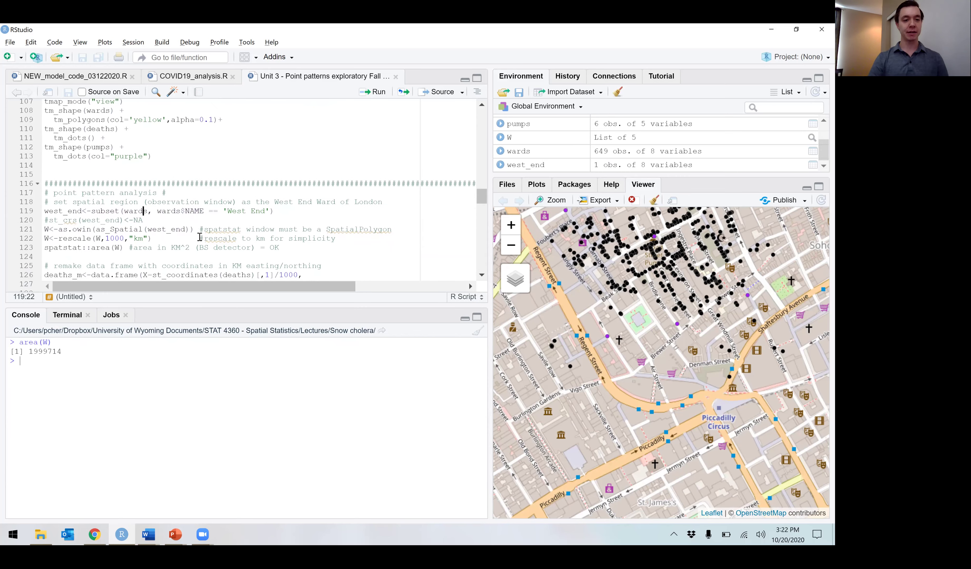
left_click_drag(200, 237, 340, 237)
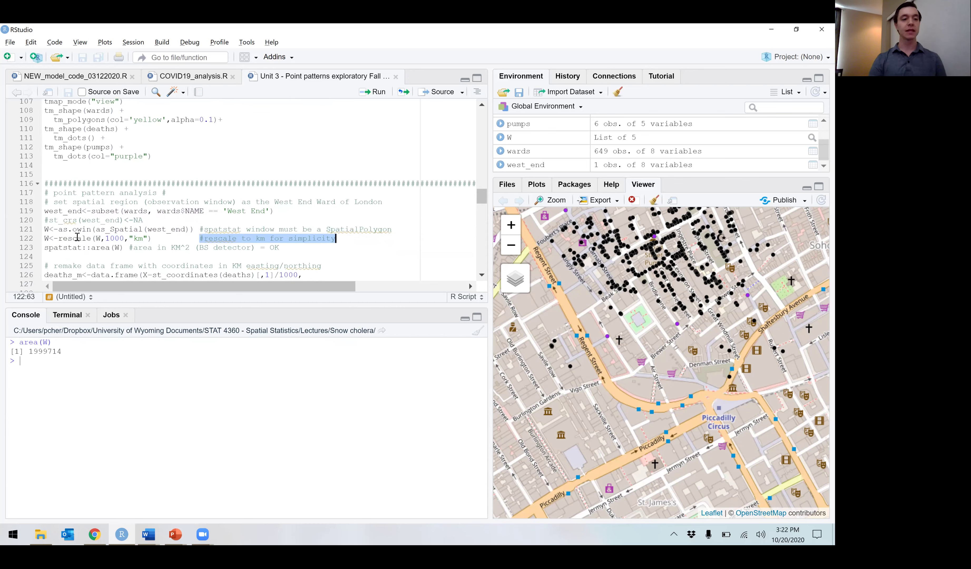
left_click_drag(58, 238, 92, 239)
left_click(92, 240)
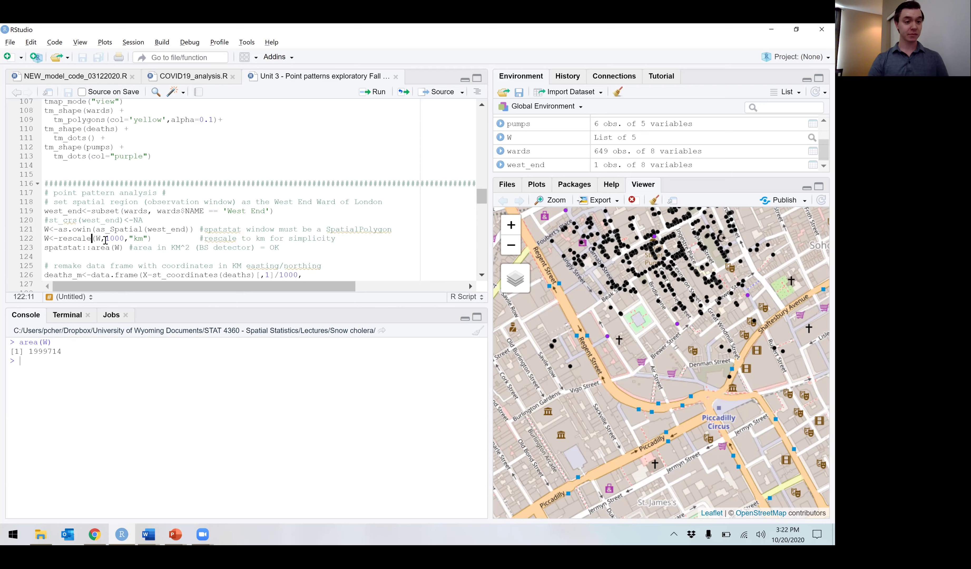
double_click(105, 240)
left_click(106, 240)
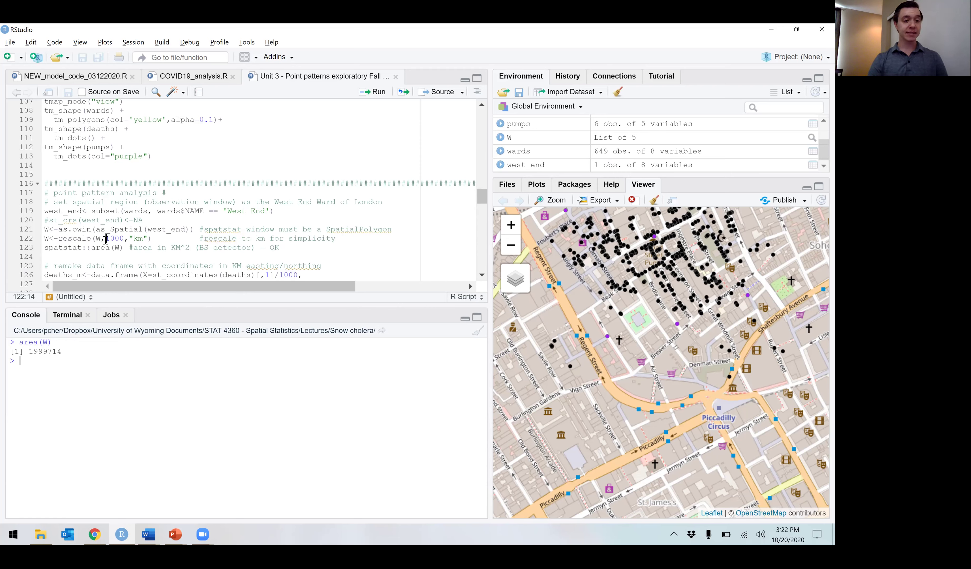
key("shift+Right")
key("shift+Right")
key("shift+Right")
key("shift+Right")
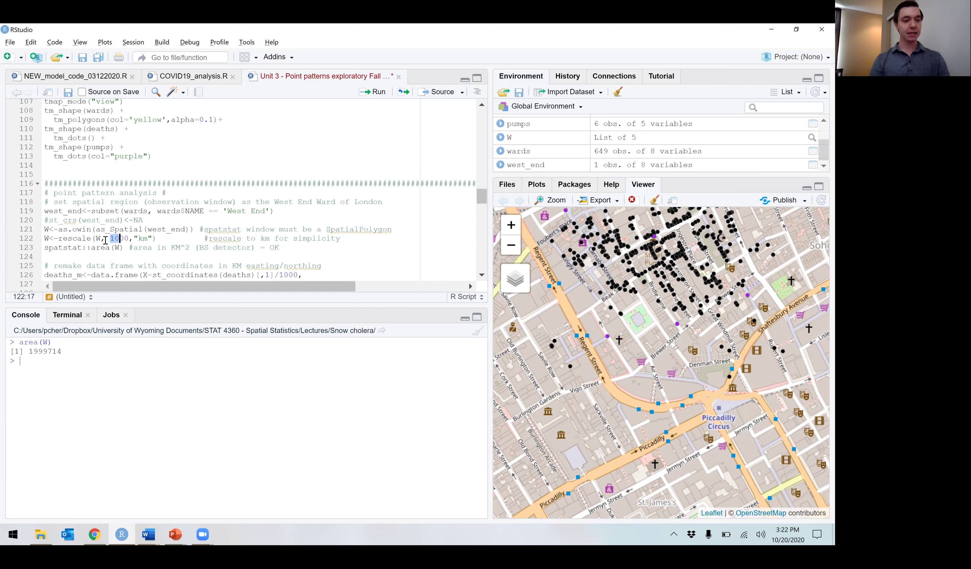
key("Right")
key("Right")
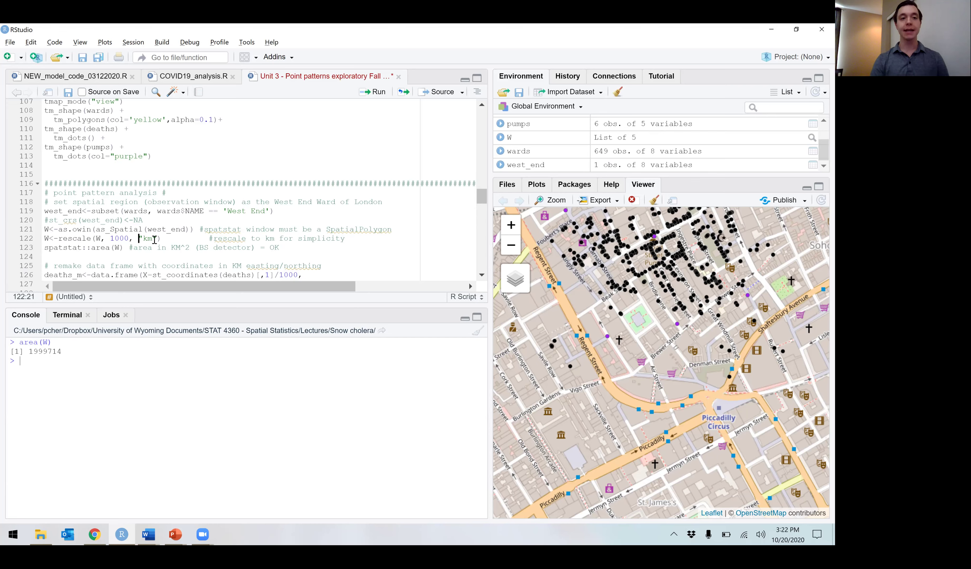
- Run the rescale line to convert W to kilometres and recheck area(W): 1.999714
left_click(45, 238)
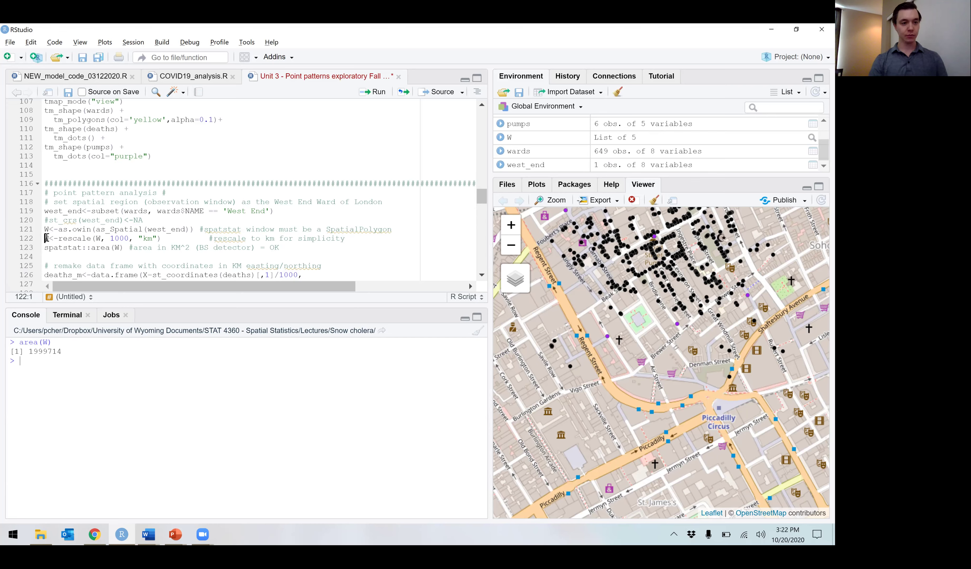
key("ctrl+Return")
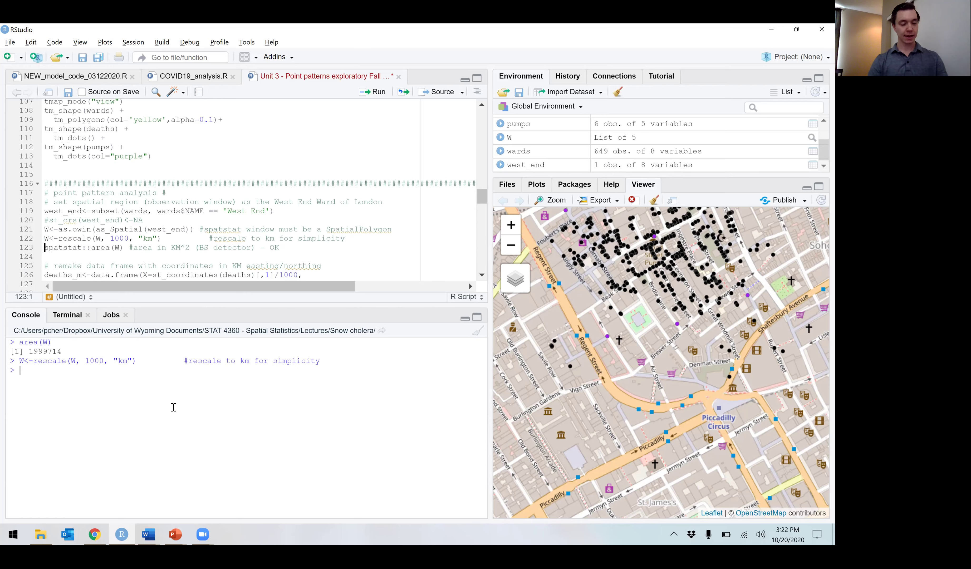
key("Up")
key("Up")
key("Return")
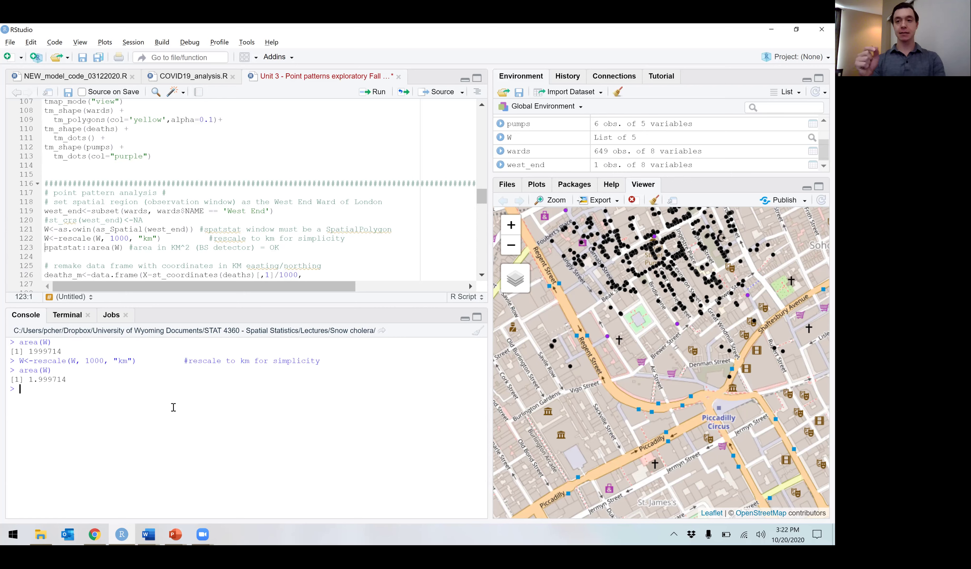
- Print west_end, noting its 199.973 hectares, then clear the console
type("west_em")
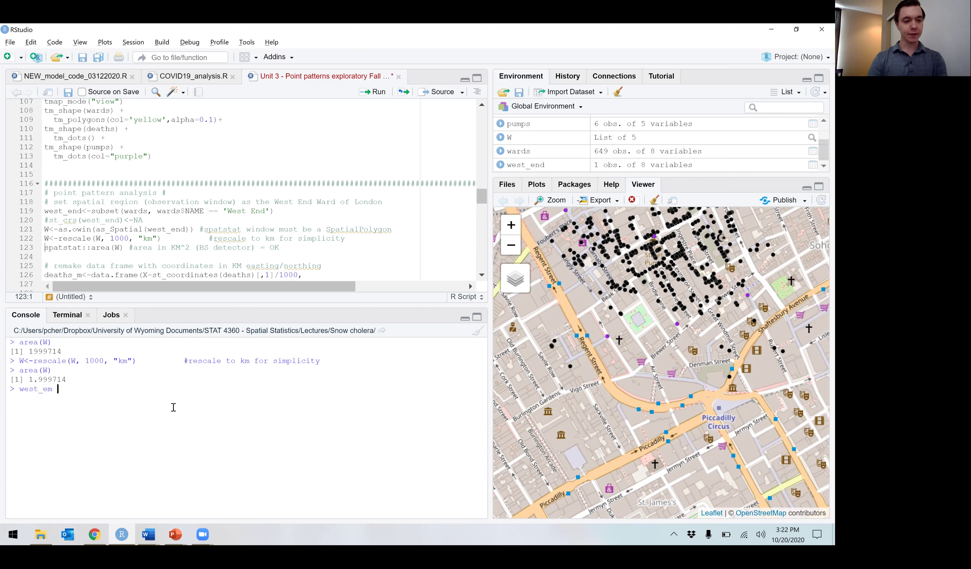
key("BackSpace")
type("nd")
key("Return")
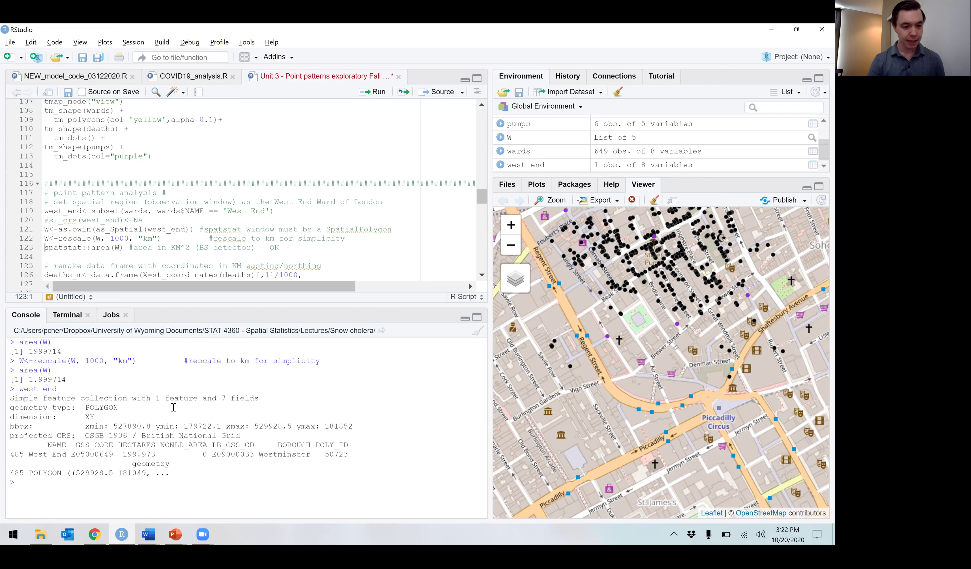
double_click(65, 443)
left_click(66, 444)
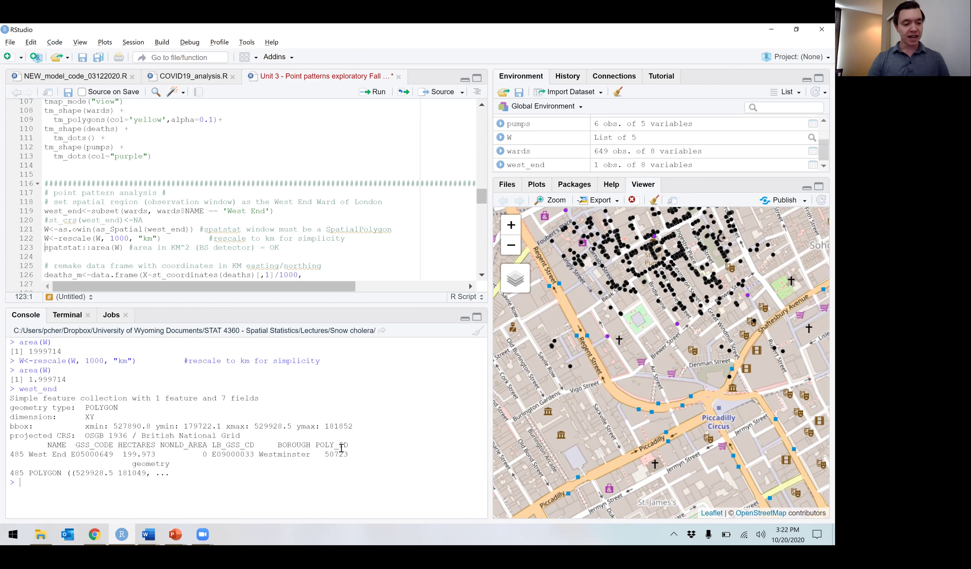
left_click_drag(119, 443, 159, 454)
left_click(159, 452)
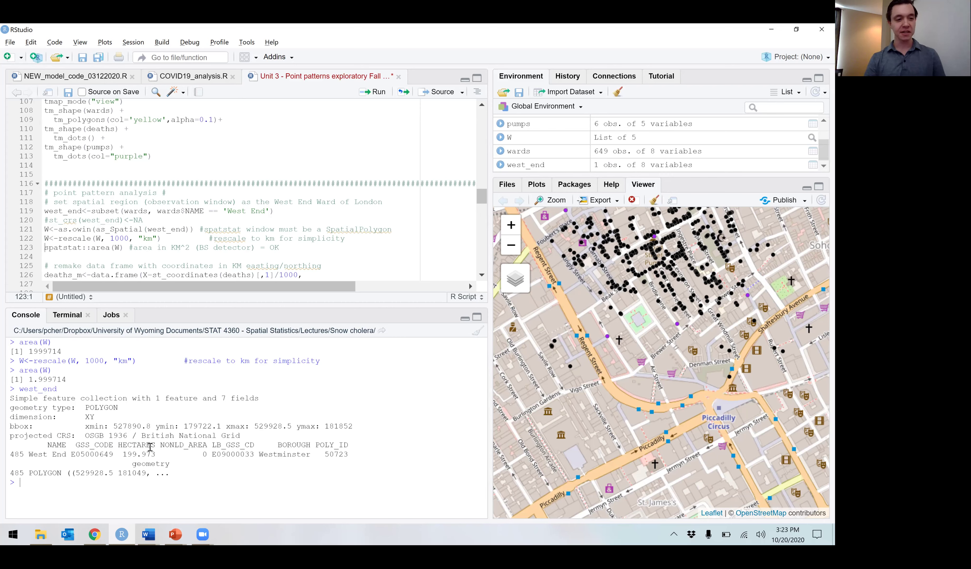
left_click_drag(67, 379, 28, 379)
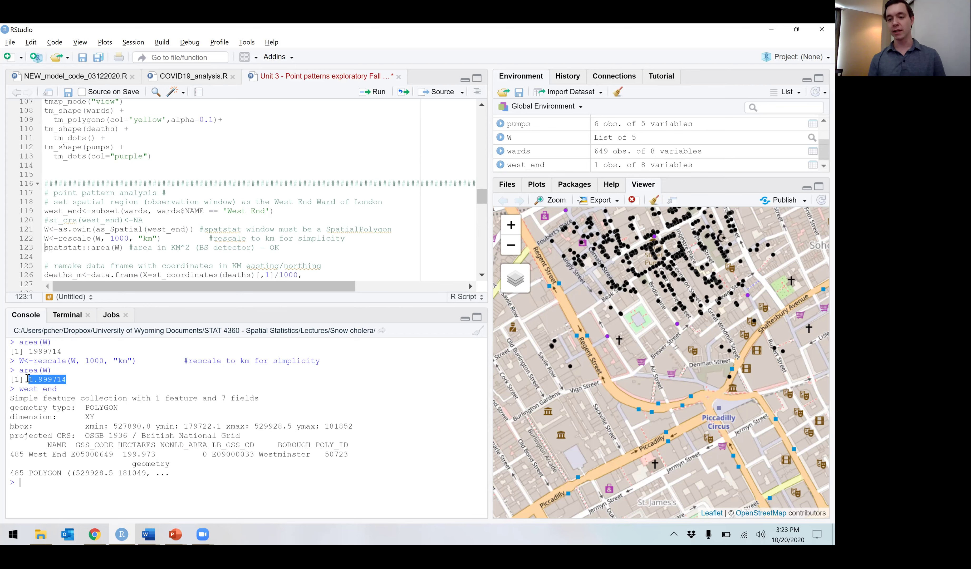
left_click(156, 471)
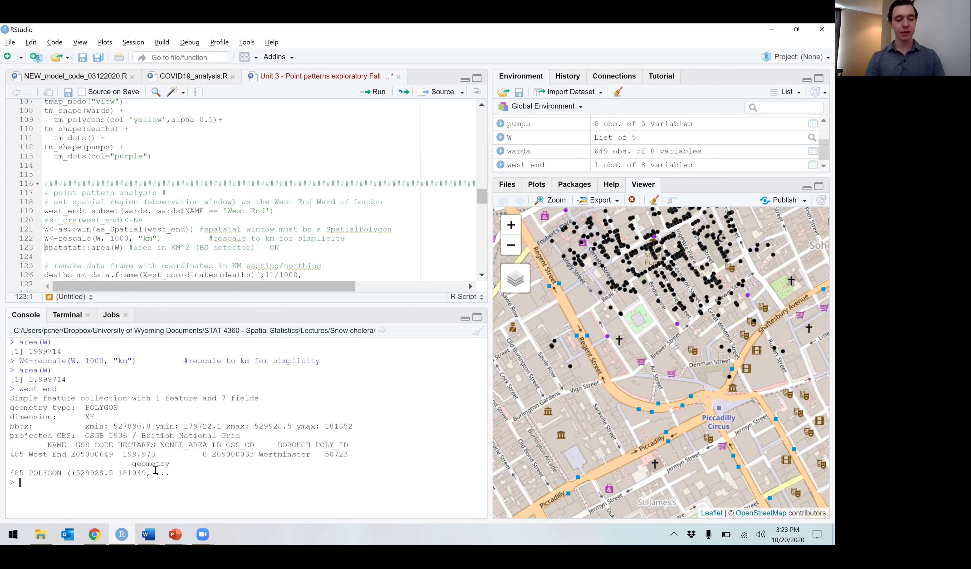
key("ctrl+l")
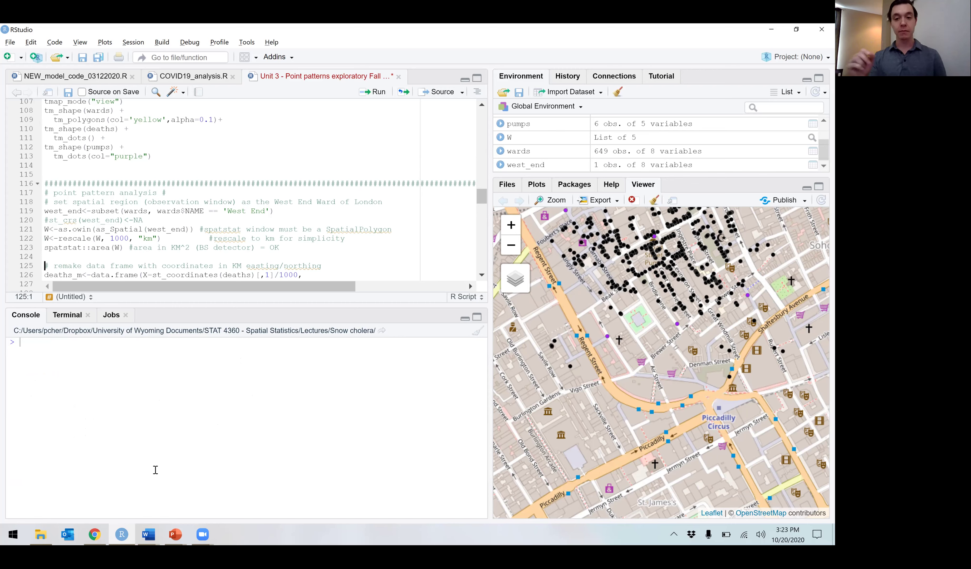
- Turn the wards layer back on and zoom in and out around Soho's West End ward
left_click(512, 246)
mouse_move(512, 287)
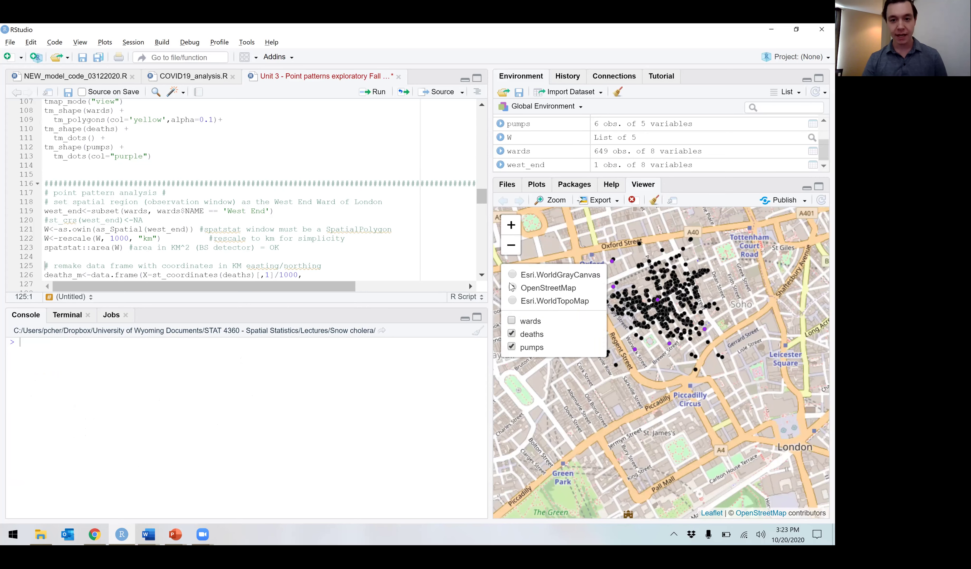
left_click(513, 321)
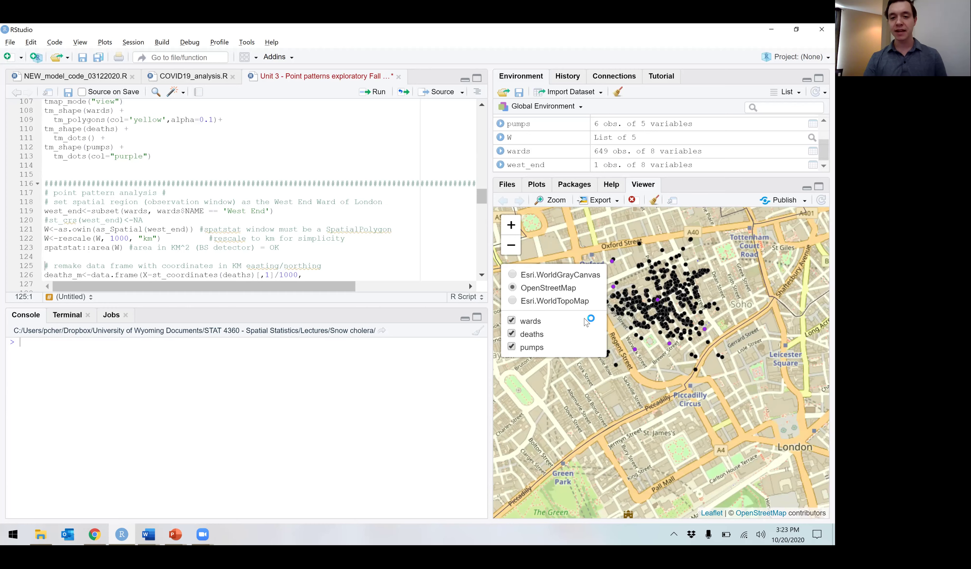
left_click(511, 245)
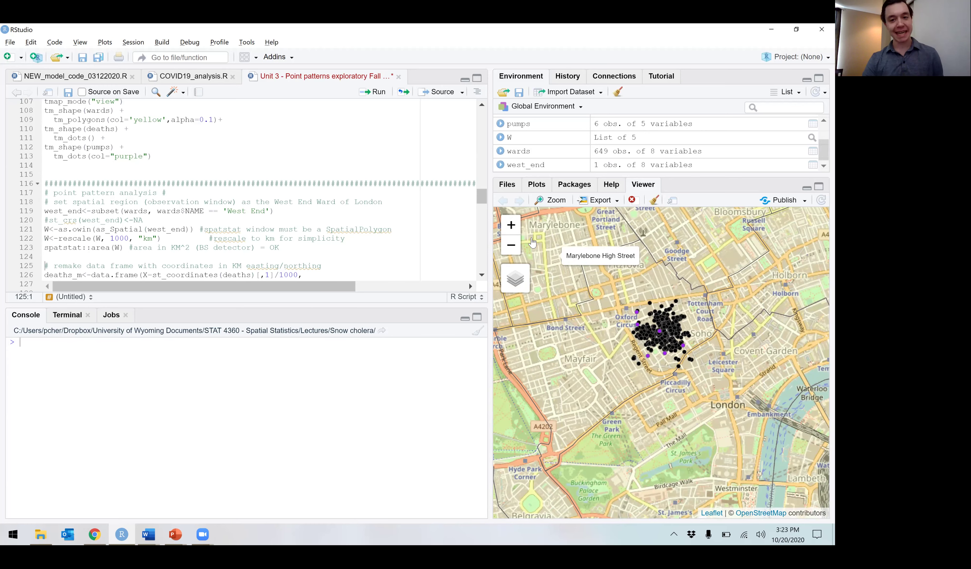
left_click(512, 225)
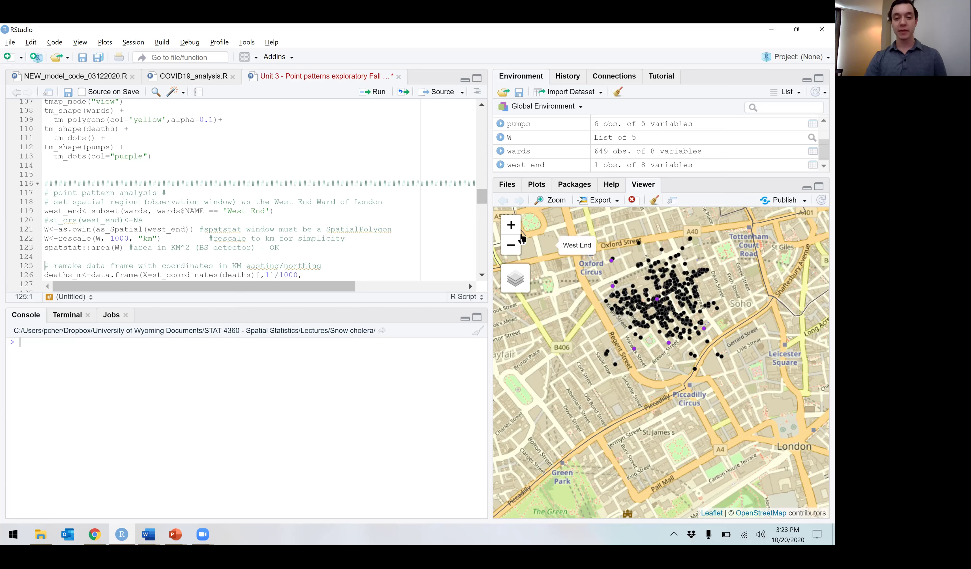
left_click(517, 246)
left_click(517, 246)
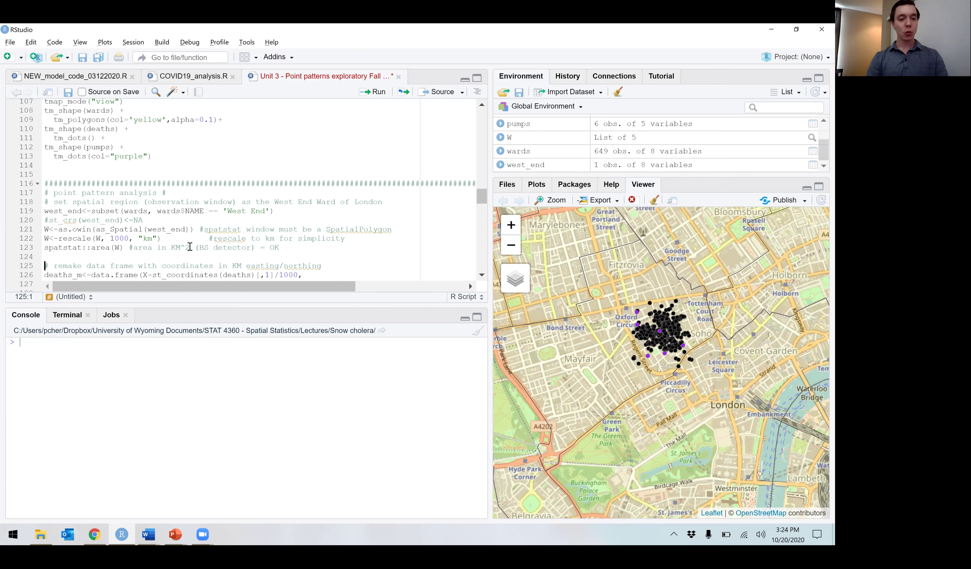
scroll(190, 247, "down", 2)
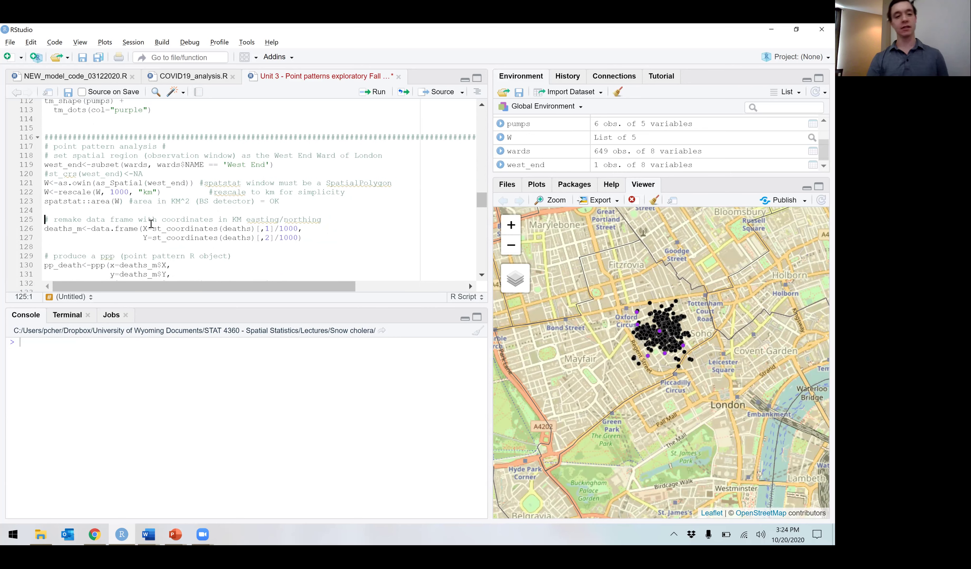
- Run the data.frame code dividing the 578 death coordinates by 1000 to build deaths_m in kilometres
left_click_drag(153, 229, 305, 229)
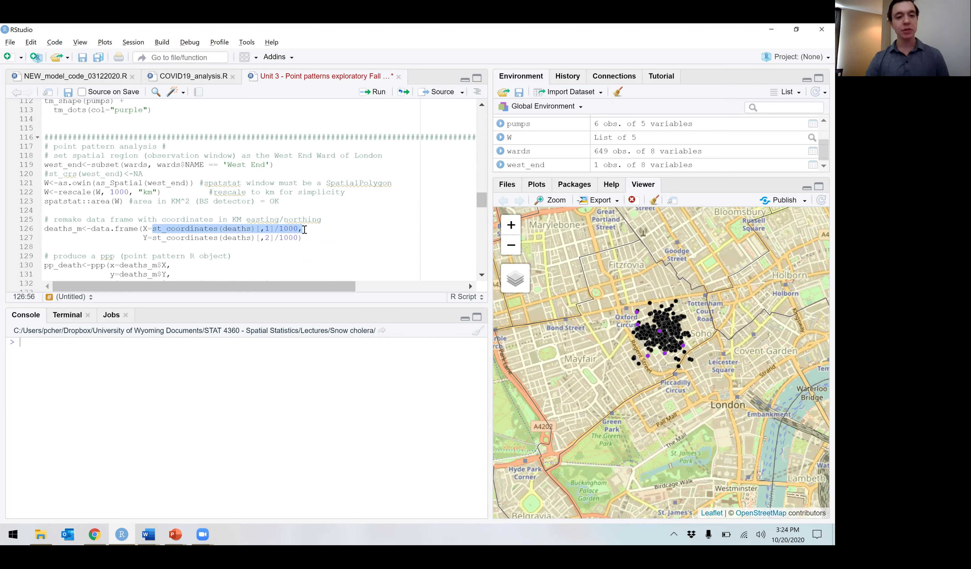
left_click_drag(152, 237, 306, 238)
left_click(305, 238)
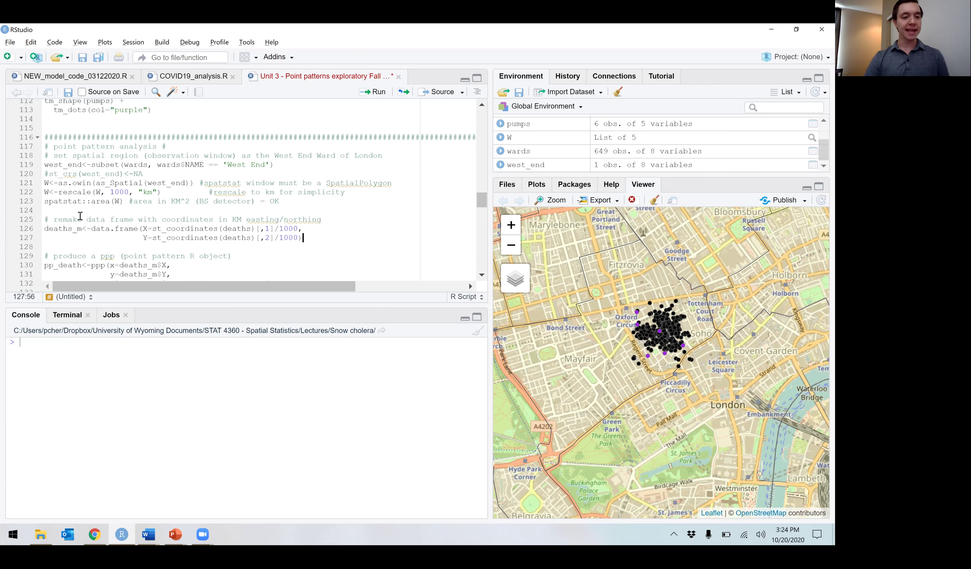
left_click(46, 220)
key("shift+Down")
key("shift+Down")
key("shift+Down")
key("ctrl+Return")
key("Down")
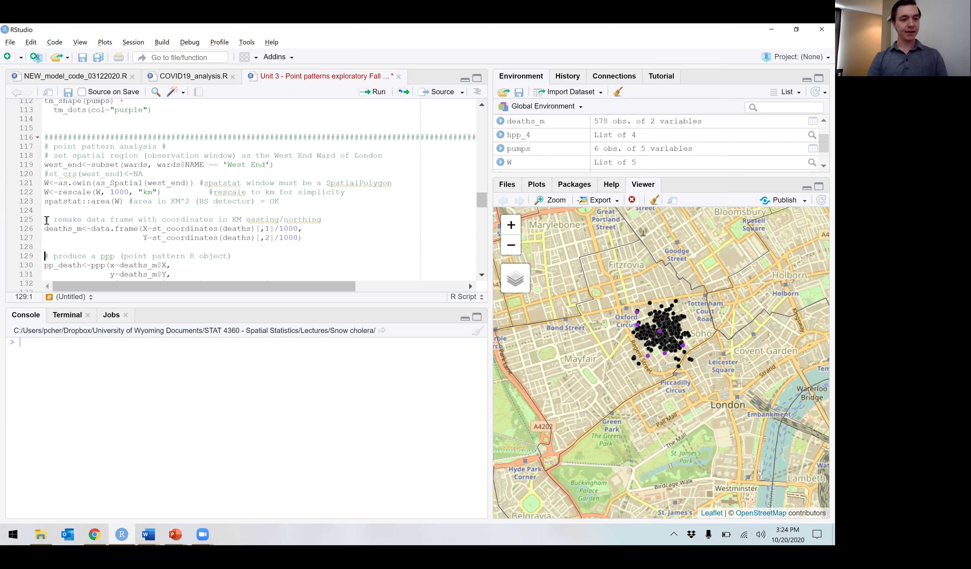
key("Down")
key("Down")
key("Down")
key("Down")
key("Down")
key("Down")
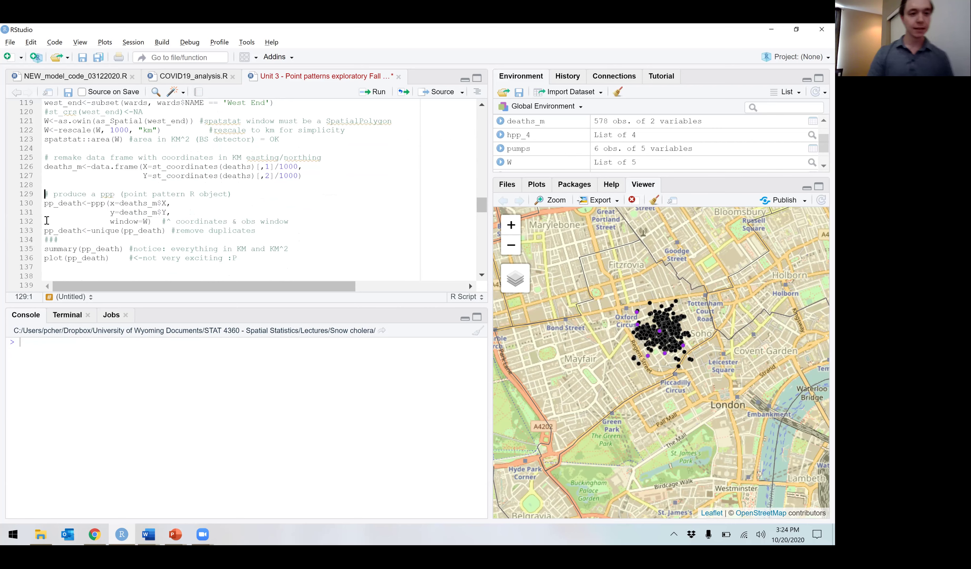
- Run the ppp() statement that creates the pp_death point pattern in the West End window
key("shift+Down")
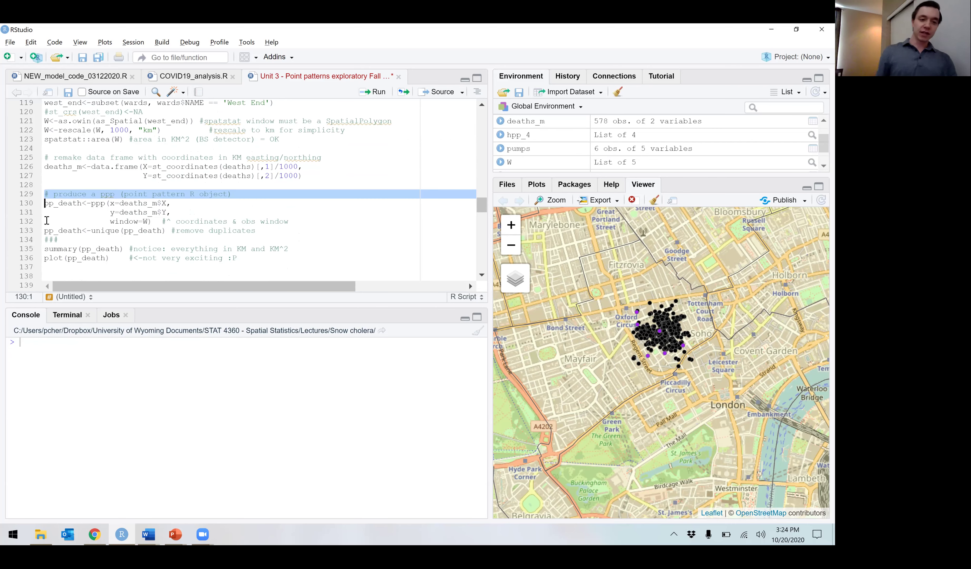
key("Down")
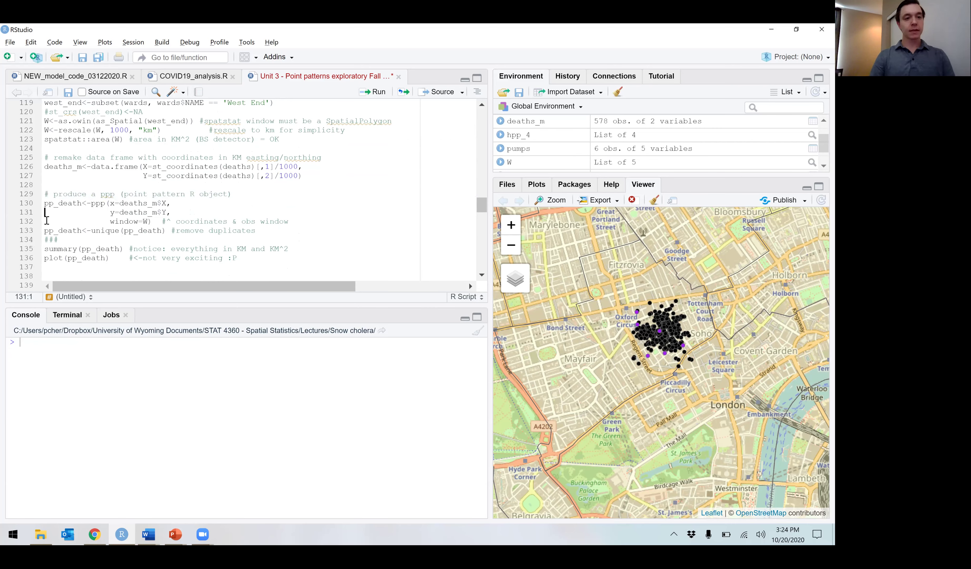
left_click(114, 204)
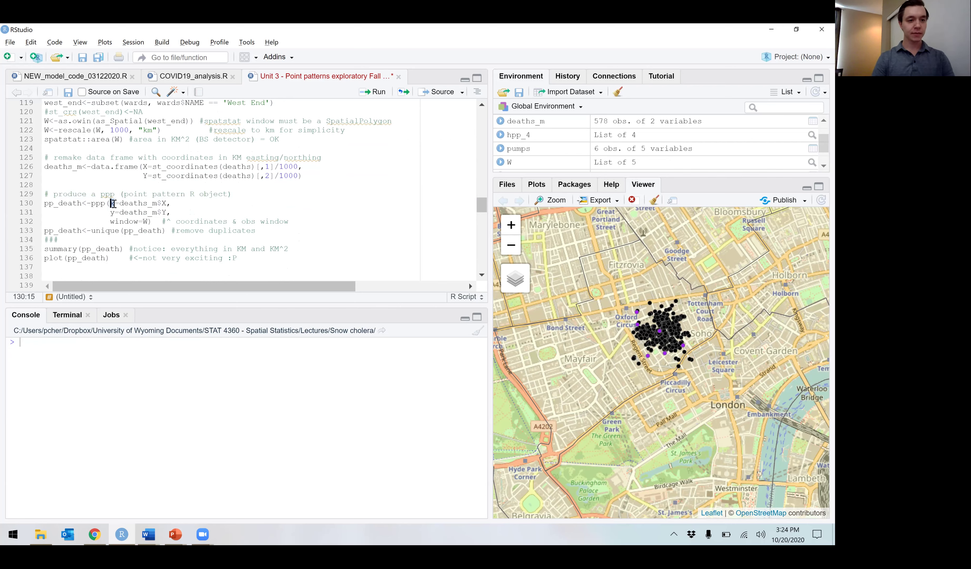
key("Down")
key("Down")
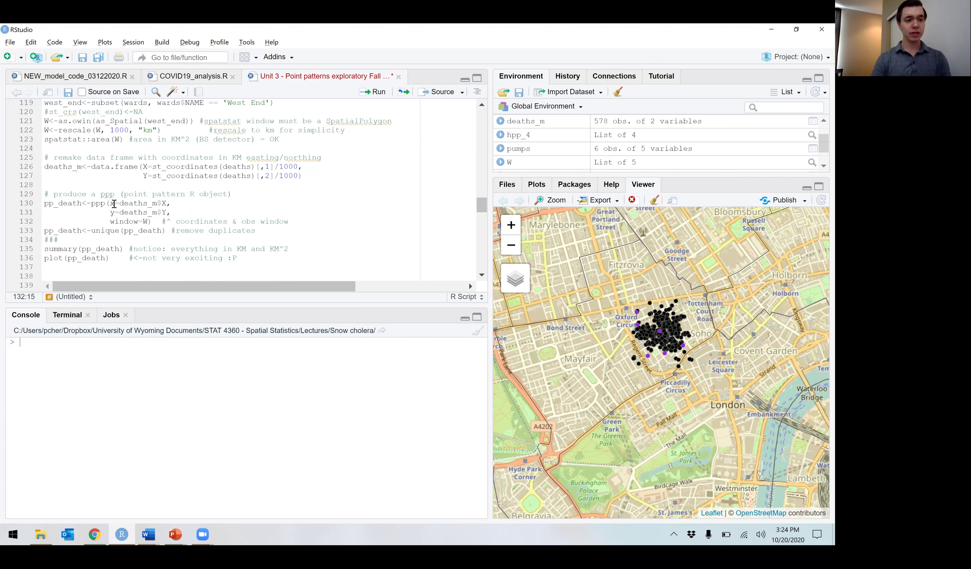
key("ctrl+Return")
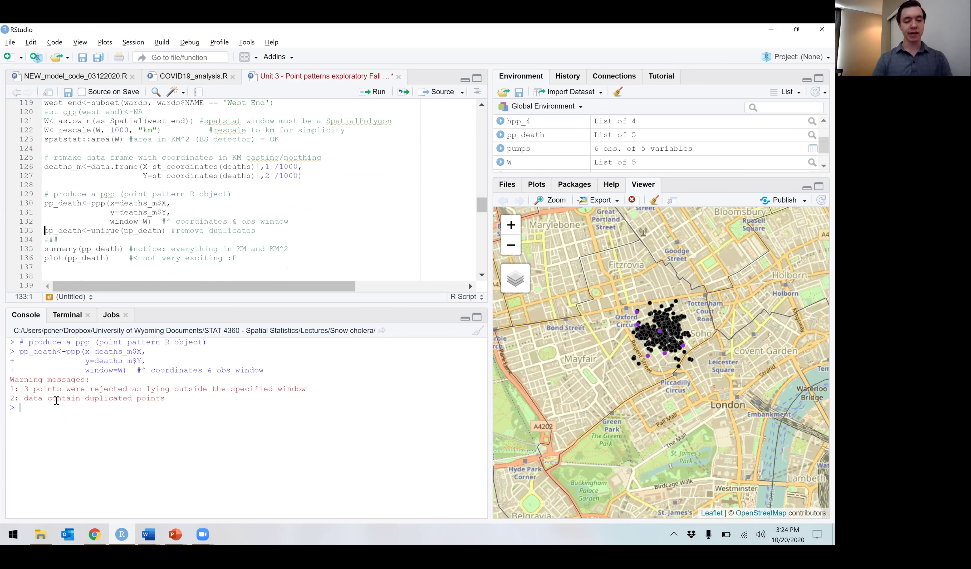
- Review the console warnings about duplicated points and 3 points outside the window
left_click_drag(24, 398, 169, 401)
left_click(169, 400)
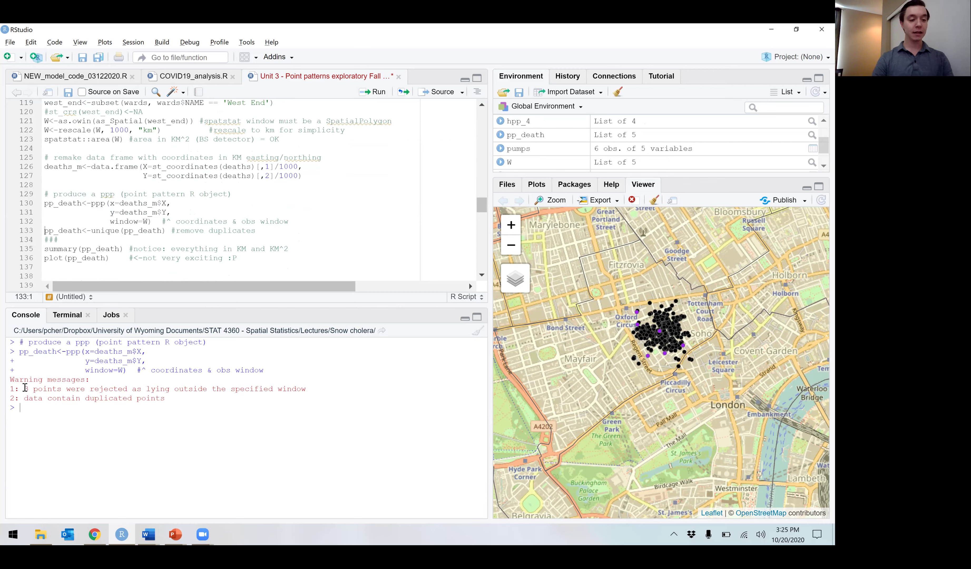
left_click_drag(27, 387, 306, 391)
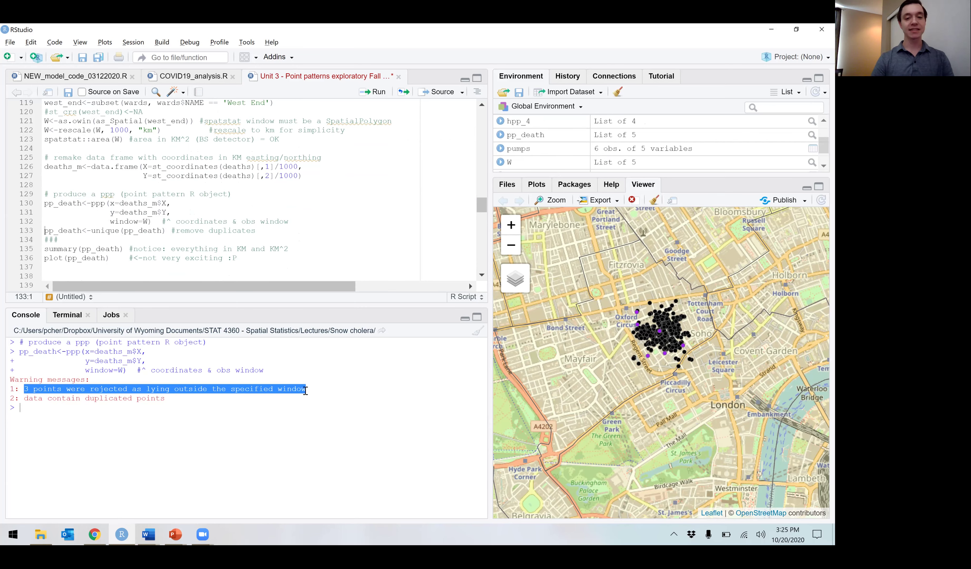
left_click(511, 226)
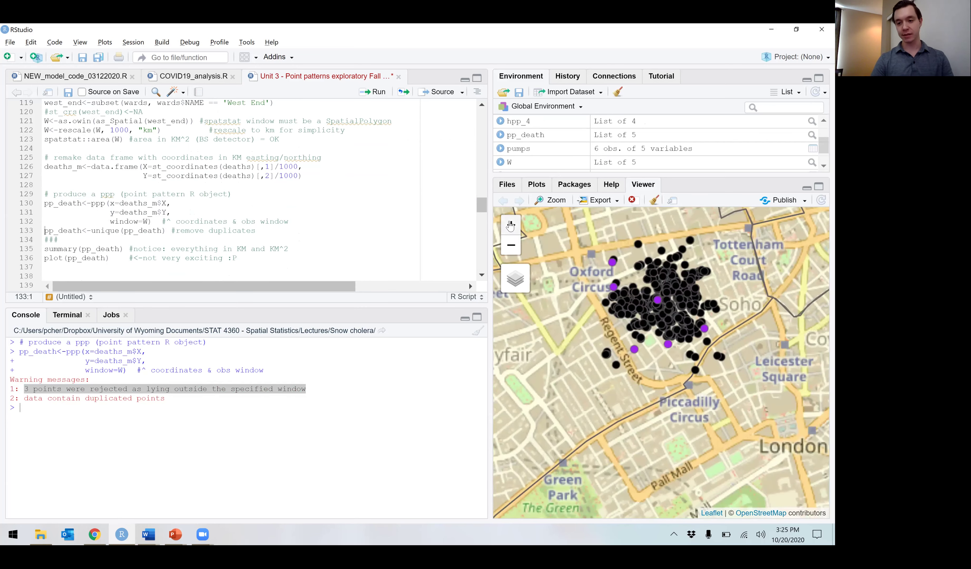
mouse_move(514, 275)
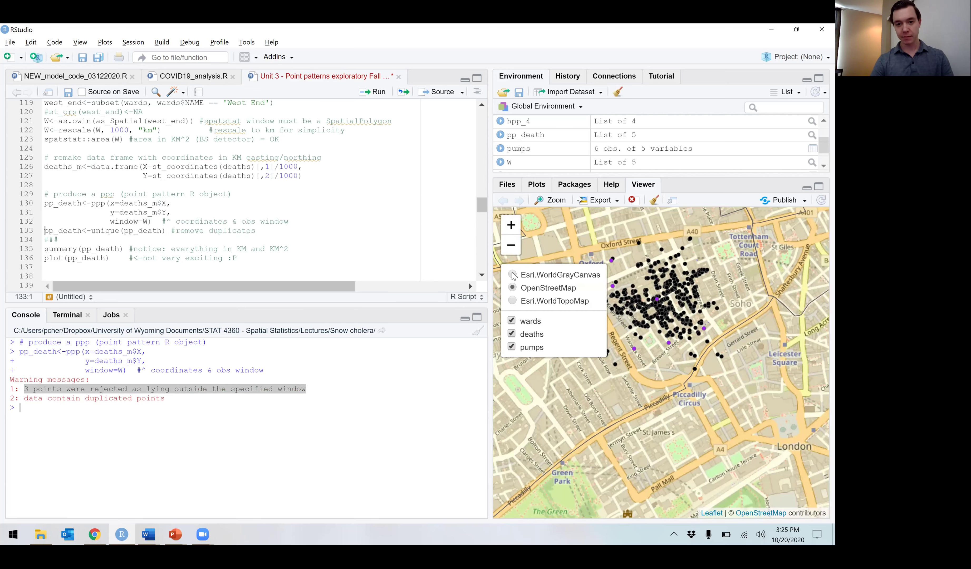
scroll(706, 374, "up", 1)
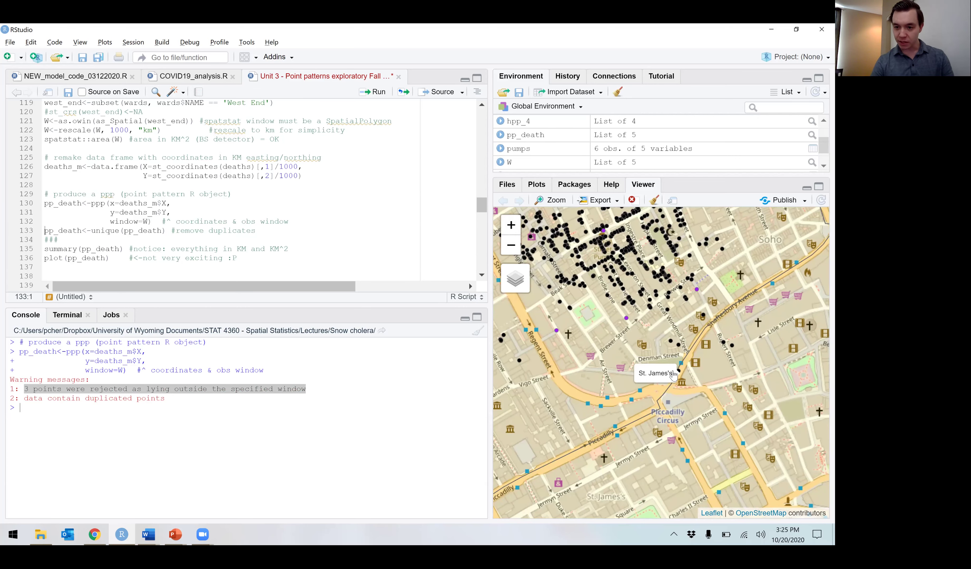
left_click(510, 225)
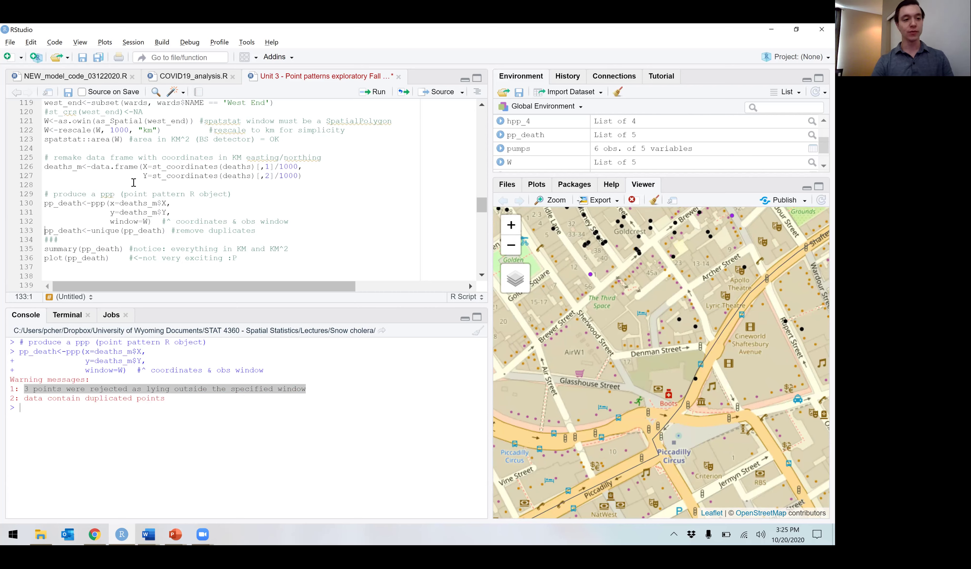
left_click(112, 230)
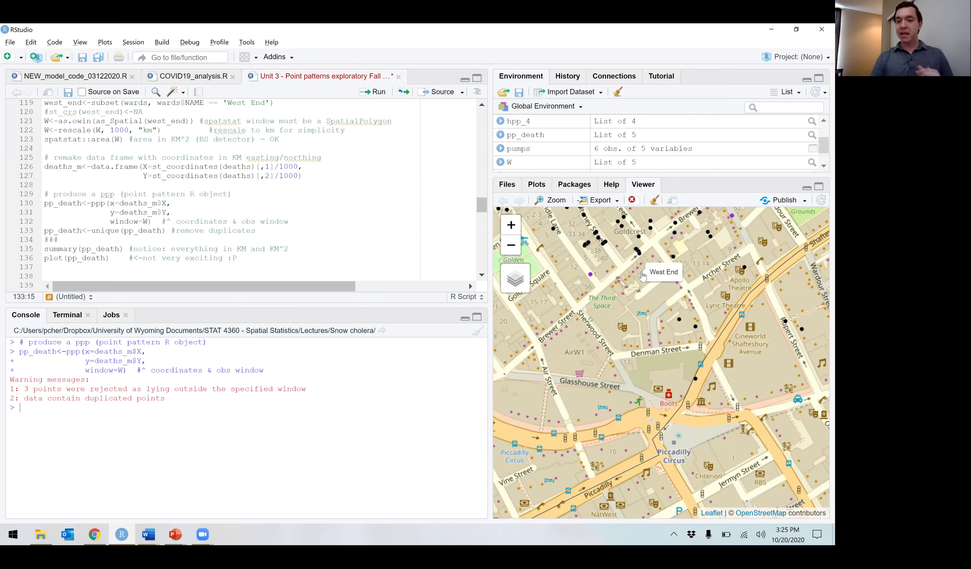
left_click(511, 245)
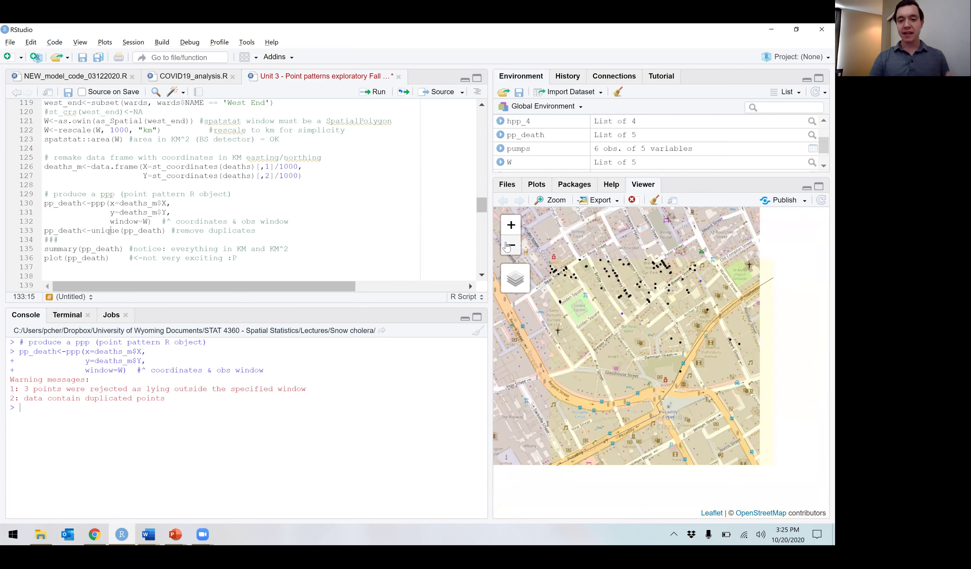
left_click(509, 246)
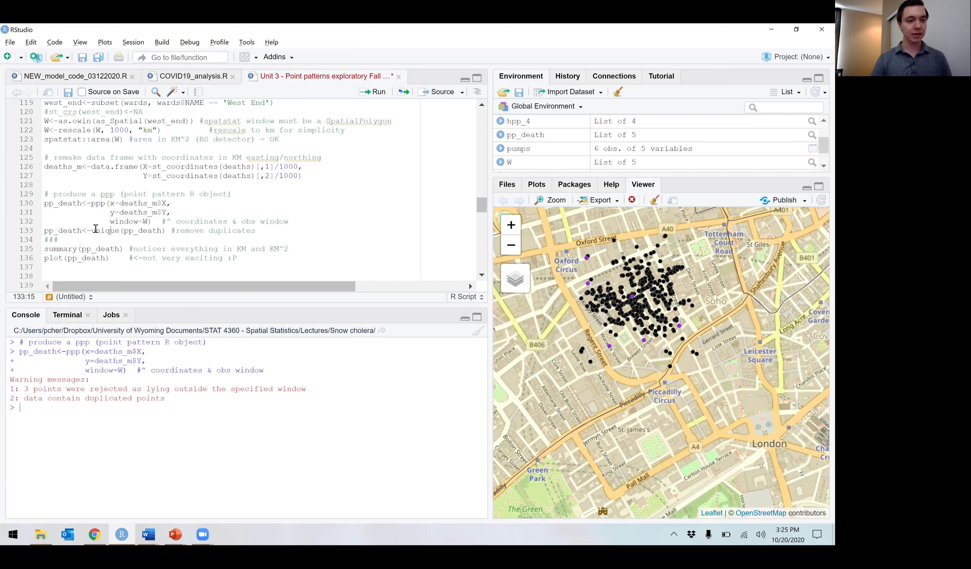
- Remove duplicate points from pp_death with unique() and print its summary
left_click_drag(94, 230, 120, 231)
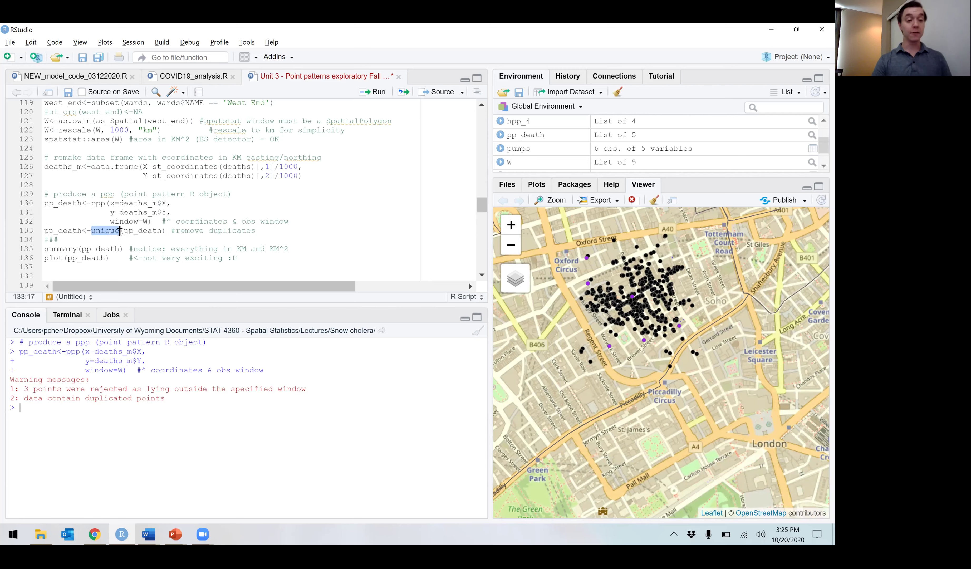
left_click(120, 231)
key("ctrl+Return")
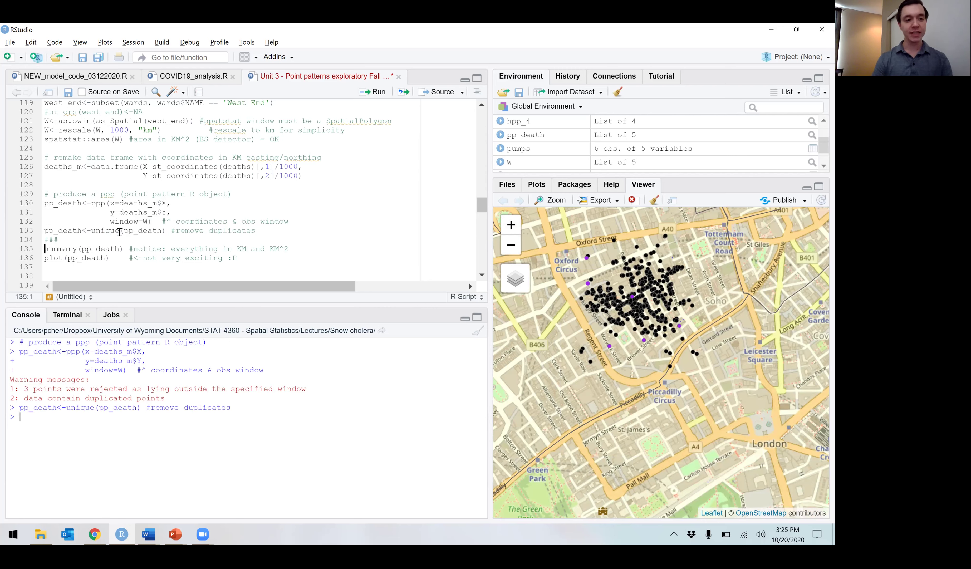
key("ctrl+Return")
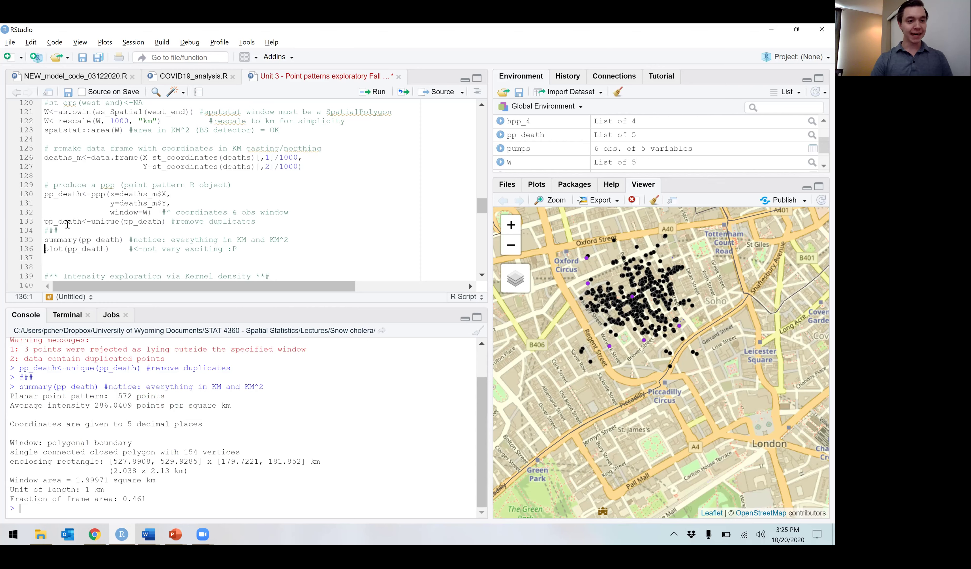
left_click_drag(93, 223, 163, 219)
left_click(163, 222)
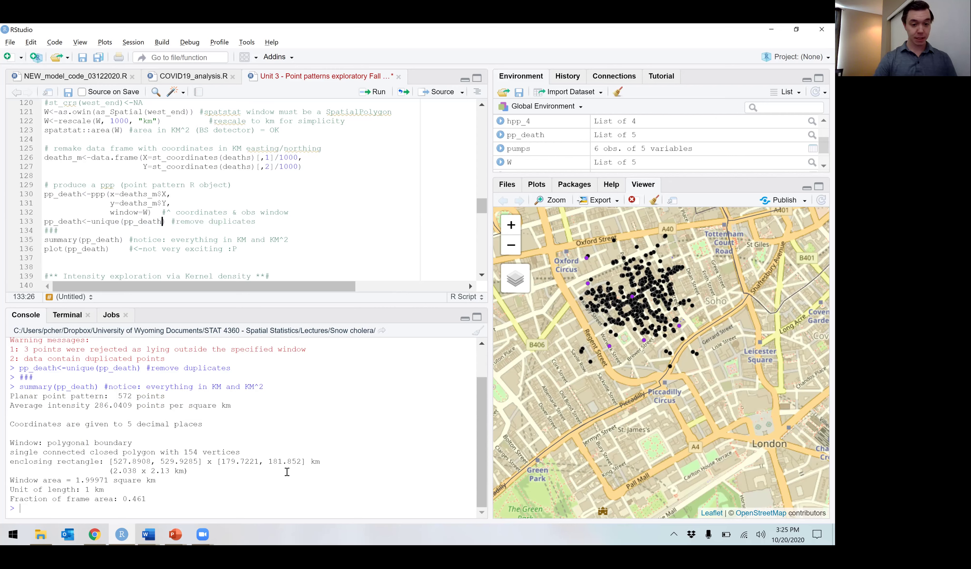
- Check the summary: 572 points with average intensity 286.0409 per square km
left_click_drag(119, 396, 176, 397)
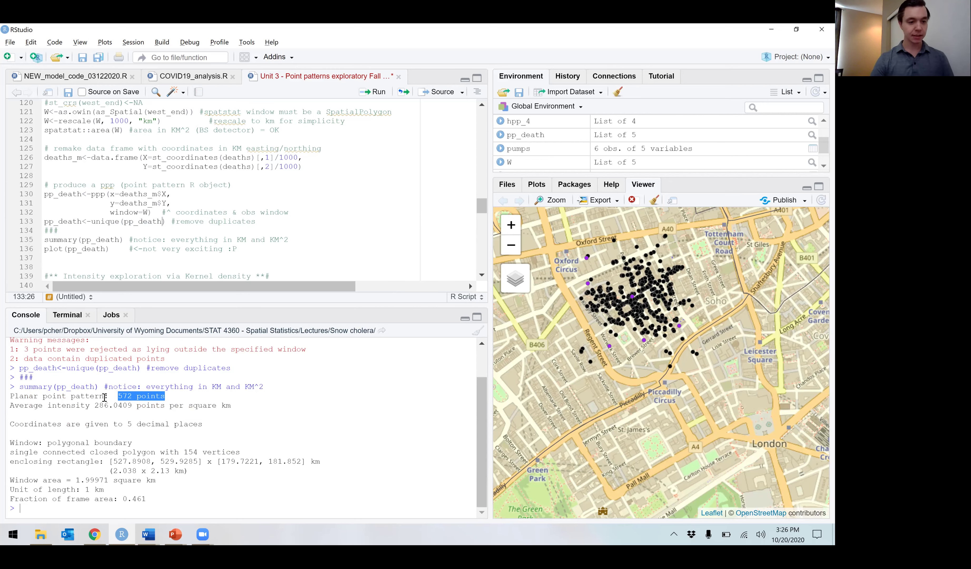
left_click_drag(95, 405, 109, 406)
left_click_drag(128, 405, 133, 408)
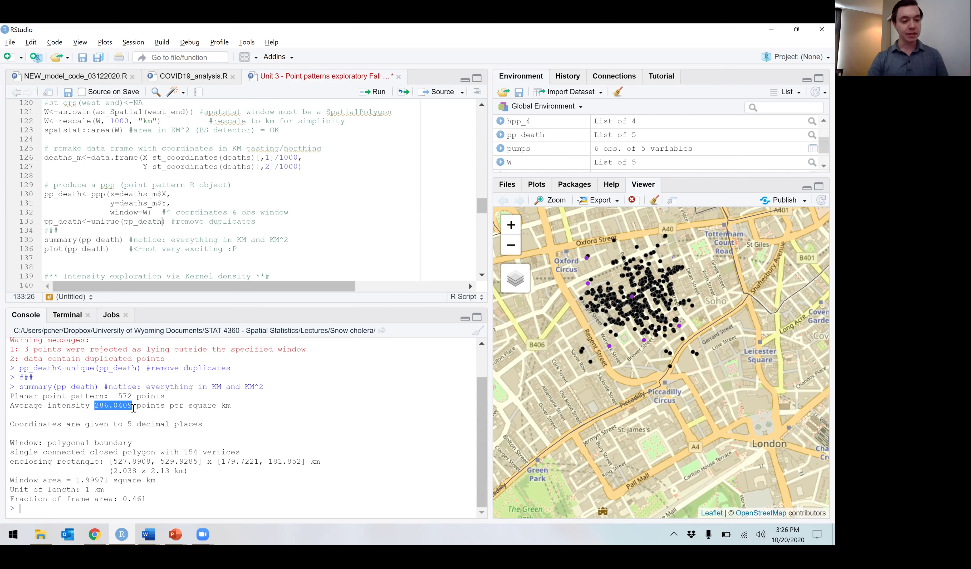
left_click(133, 408)
left_click_drag(230, 405, 191, 403)
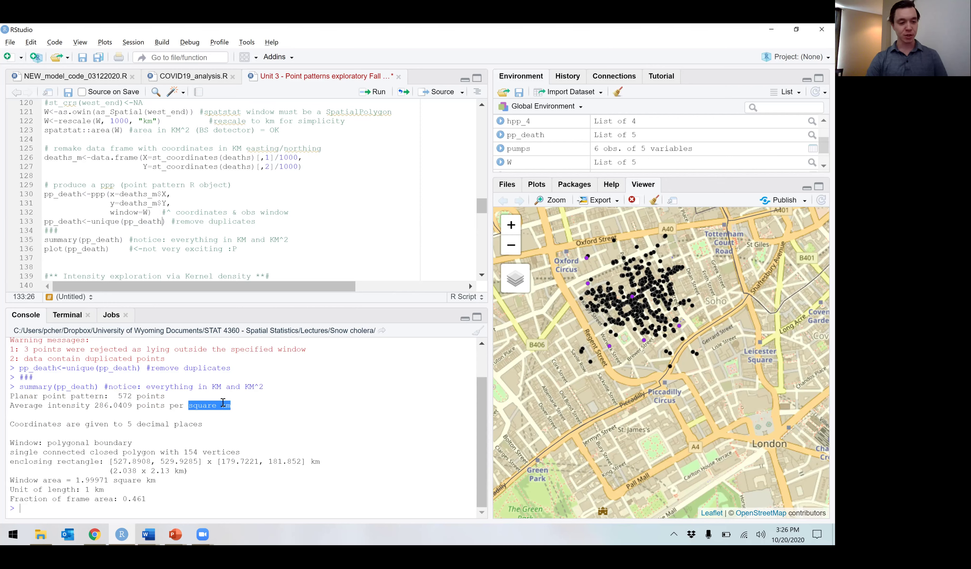
left_click(243, 423)
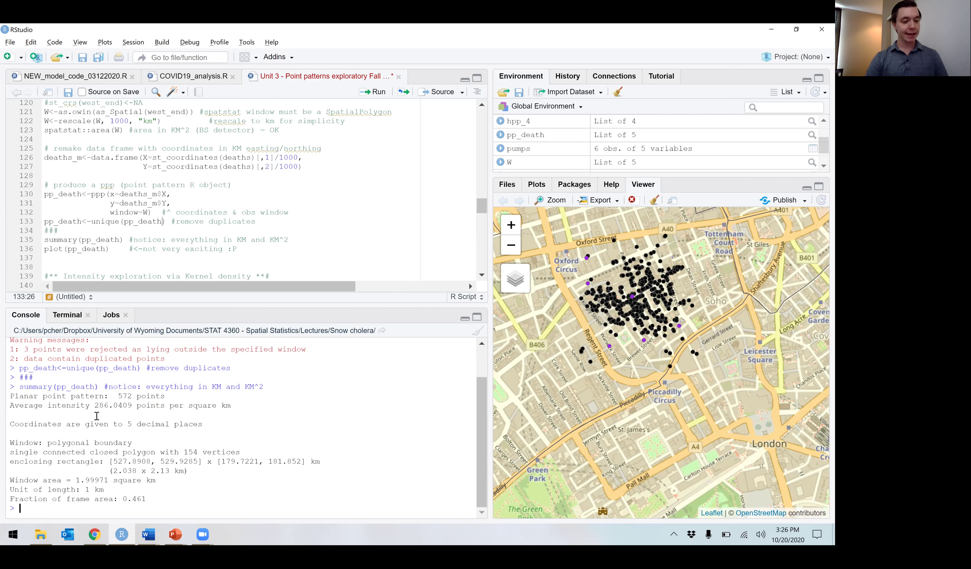
- Note the polygonal boundary window line, then clear the console
left_click_drag(11, 443, 134, 442)
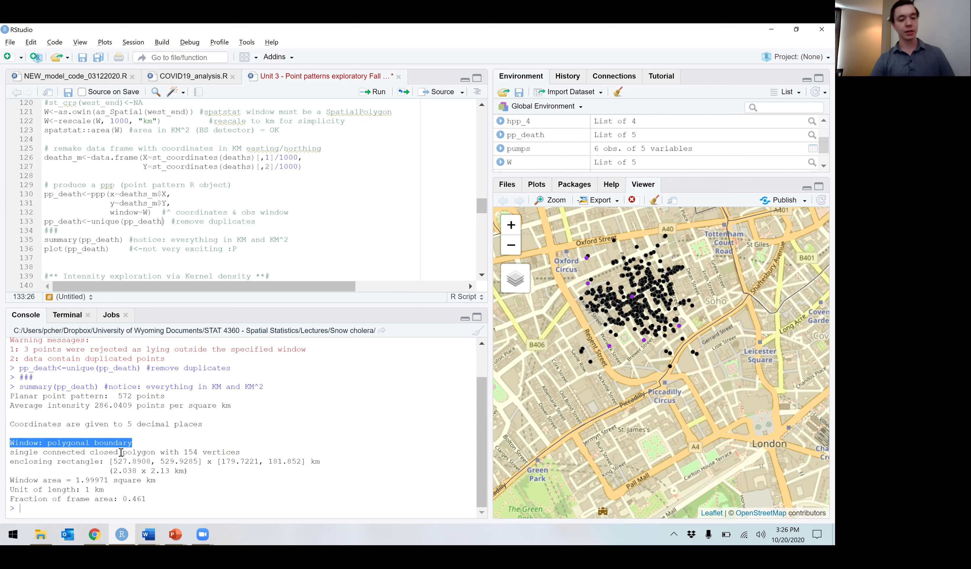
left_click(168, 479)
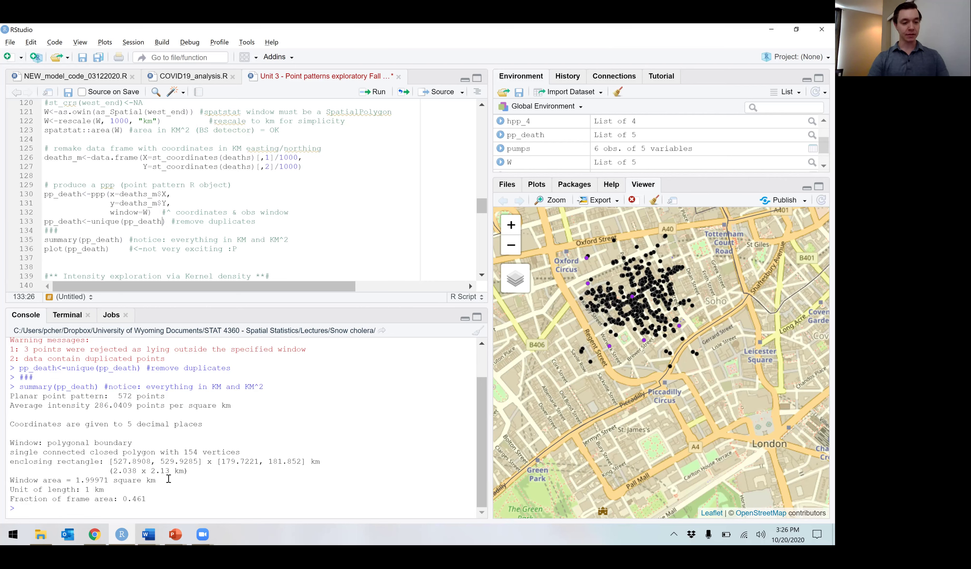
key("ctrl+l")
key("ctrl+1")
key("Down")
key("Down")
key("Down")
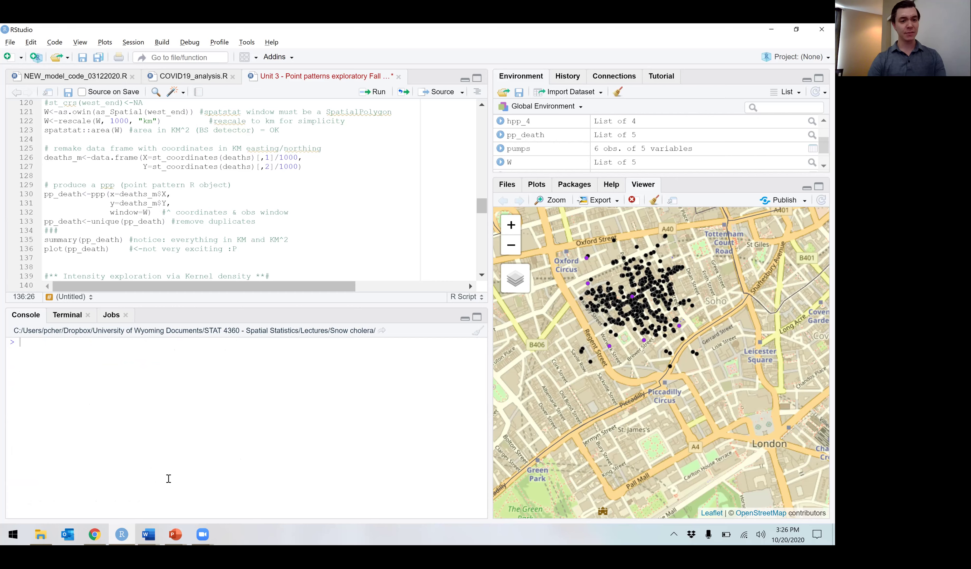
- Plot pp_death inside the West End outline, clear the console, and switch to PowerPoint
key("ctrl+Return")
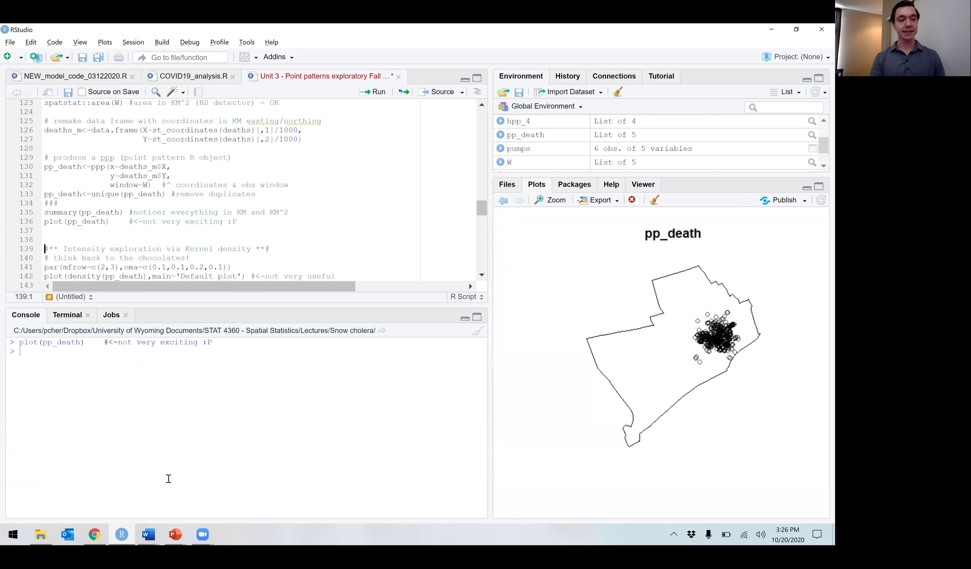
key("ctrl+l")
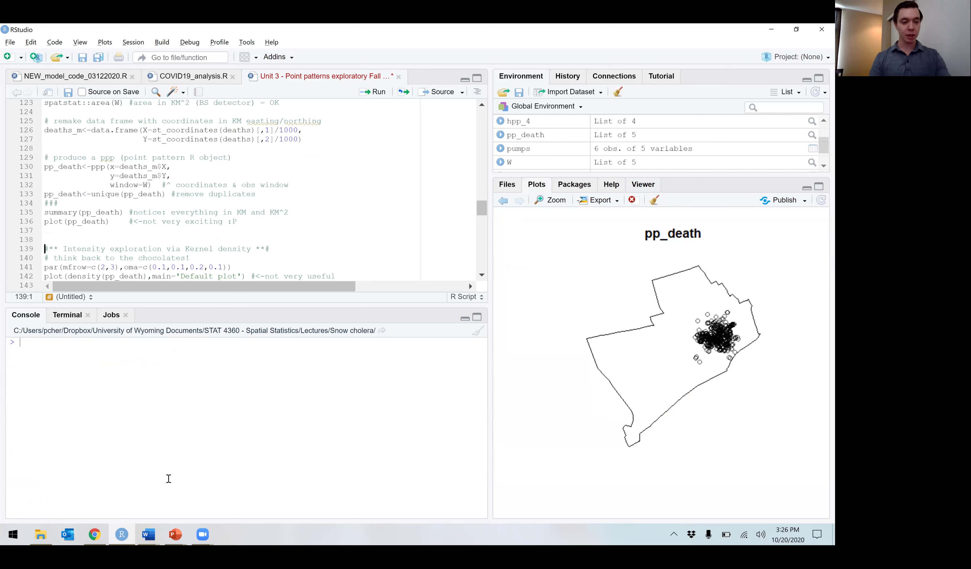
key("Down")
key("Down")
key("Down")
key("Down")
key("Down")
key("Down")
key("Down")
key("Down")
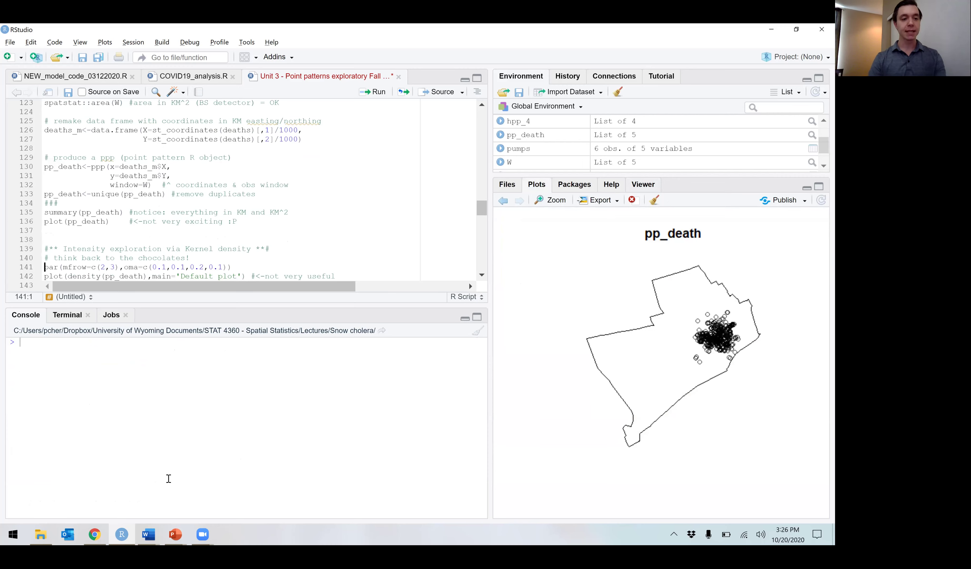
key("alt+Tab")
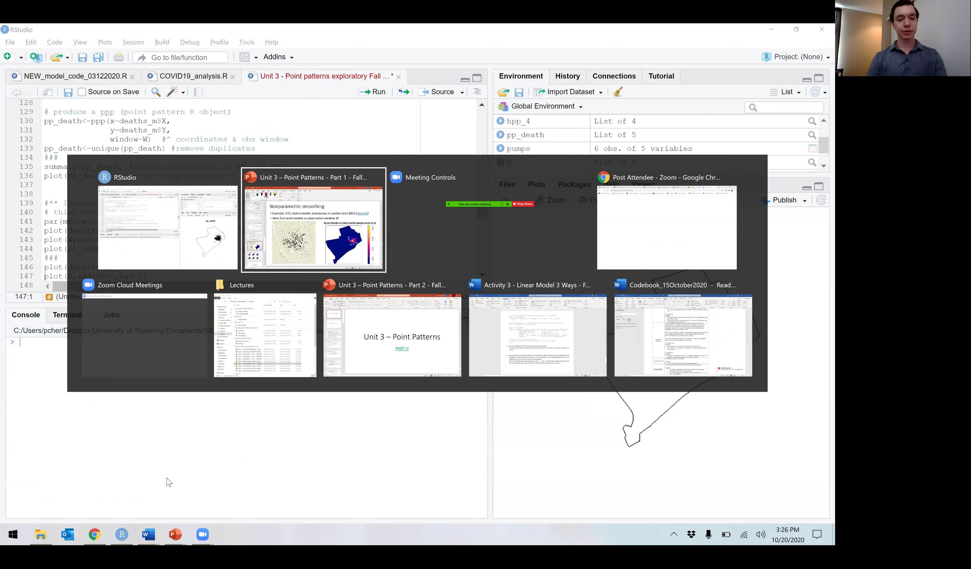
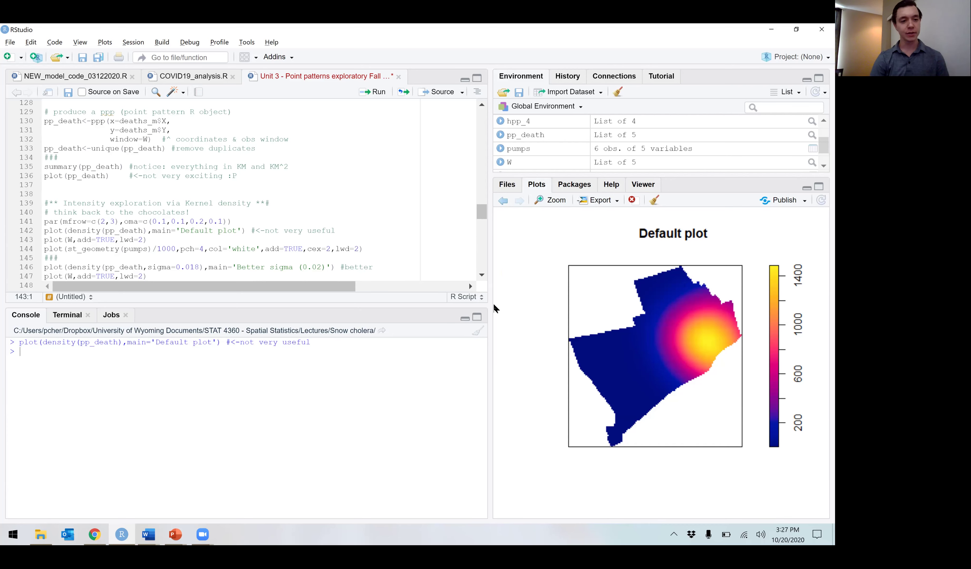
- Overlay the study-area outline and white pump crosses on the default density map
left_click(57, 243)
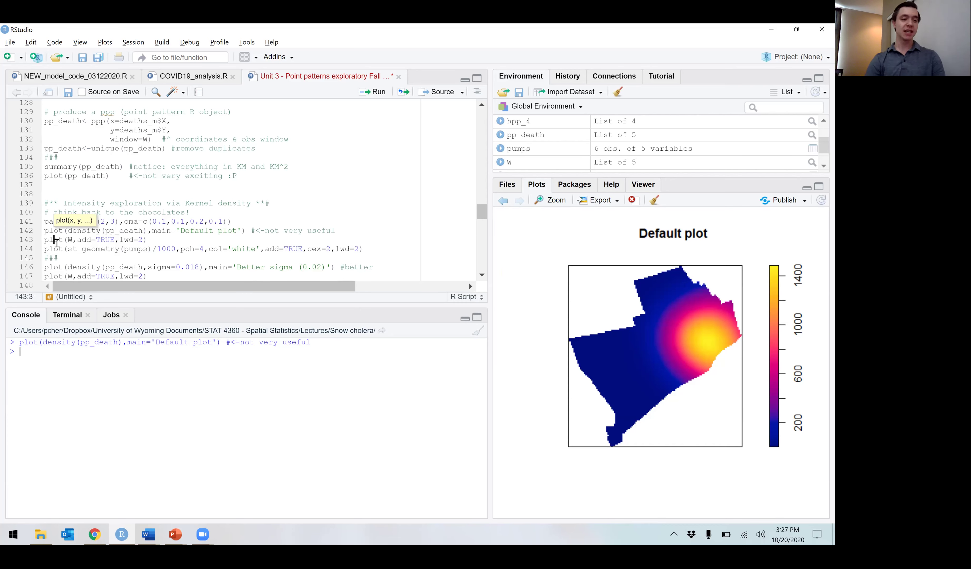
key("ctrl+Return")
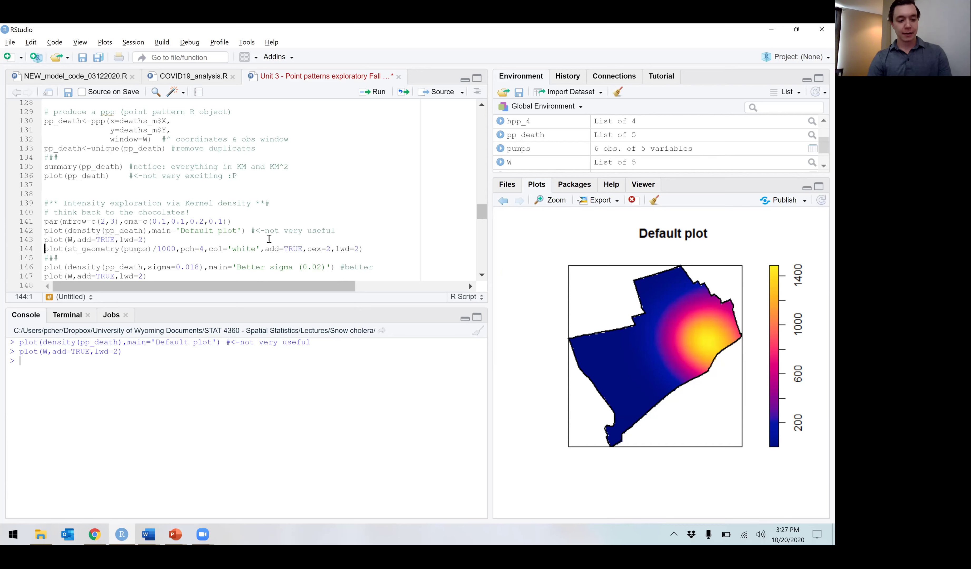
key("ctrl+Return")
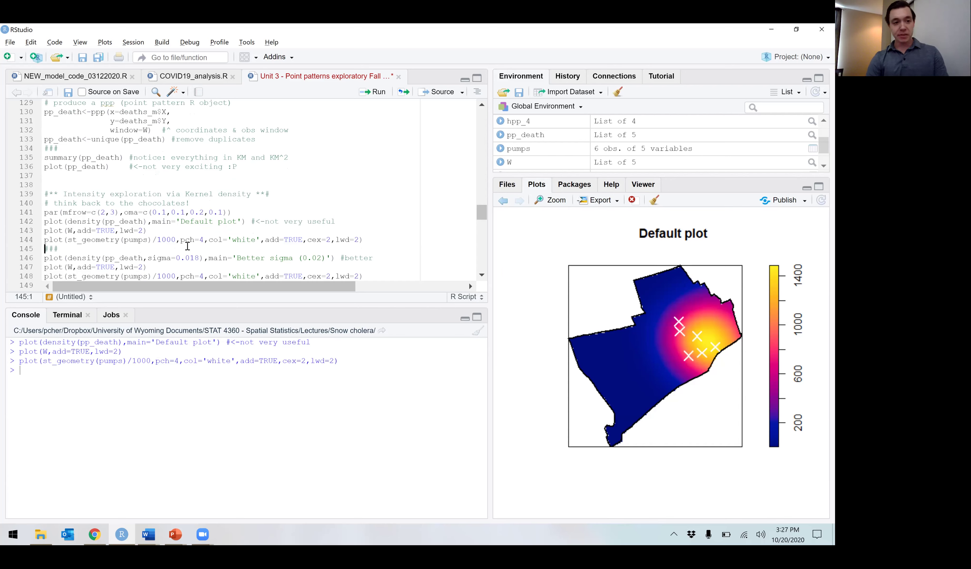
- Highlight the st_geometry(pumps)/1000 expression, then clear the console
left_click(69, 240)
left_click_drag(69, 240, 176, 243)
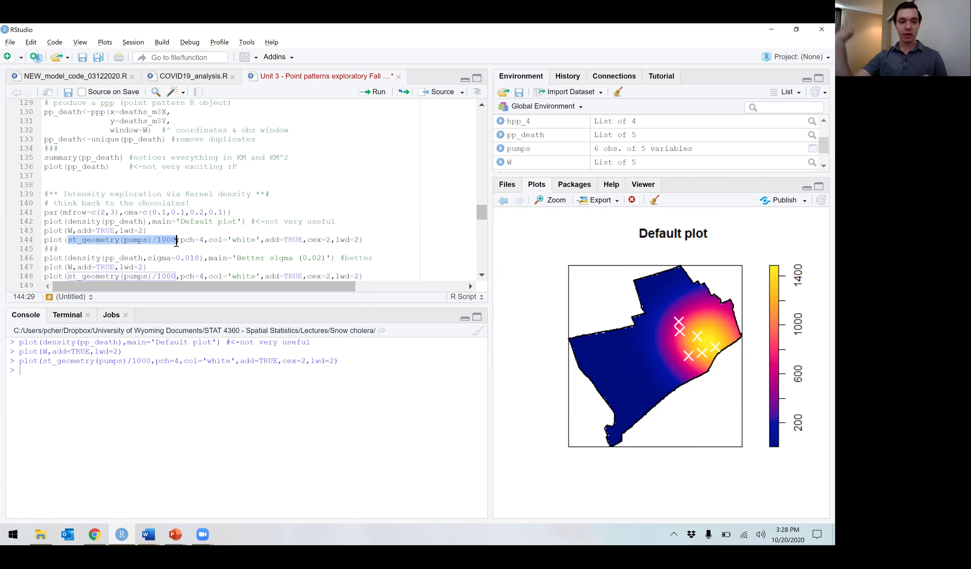
key("ctrl+l")
key("Down")
key("Down")
key("Down")
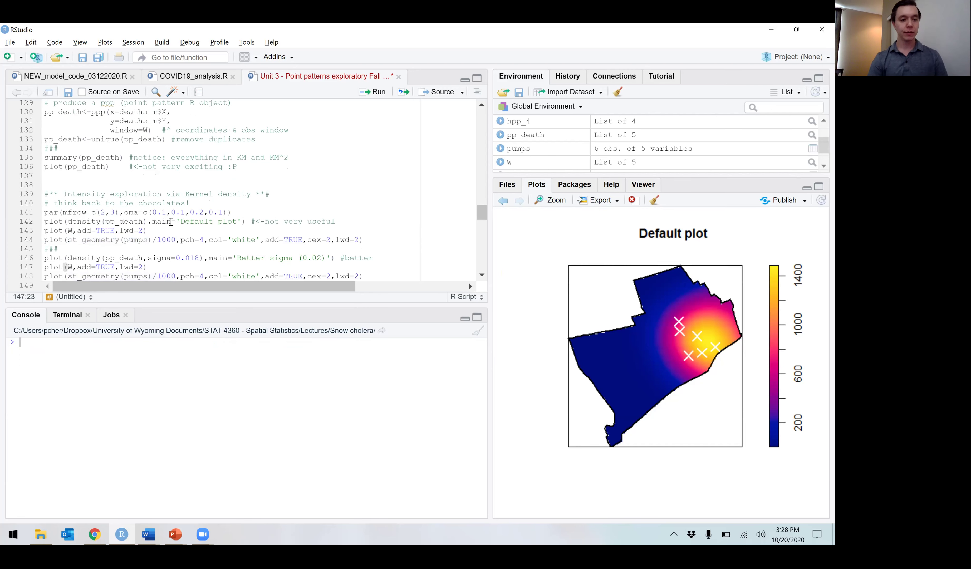
scroll(172, 219, "down", 3)
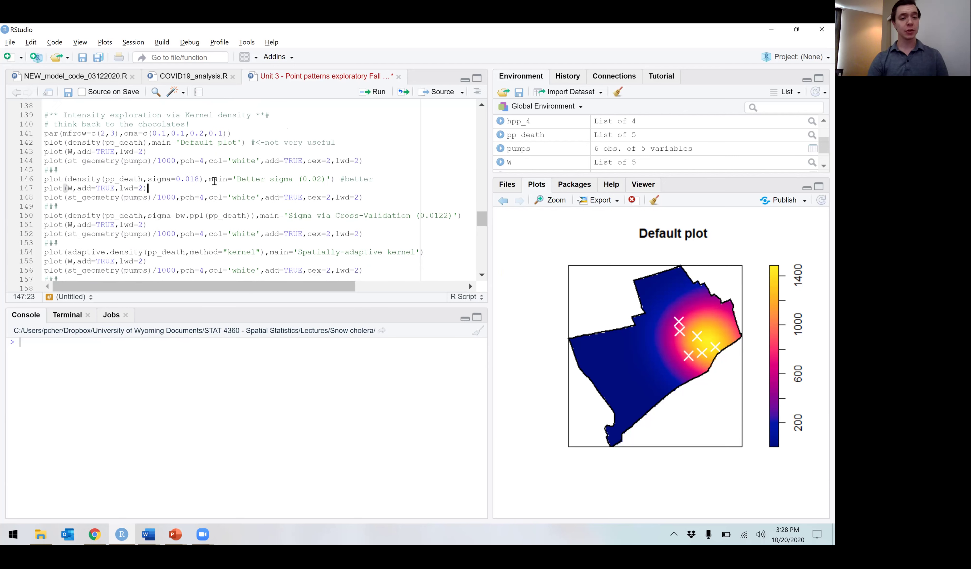
- Redraw the density map at sigma 0.5 with outline and pump crosses
left_click(191, 178)
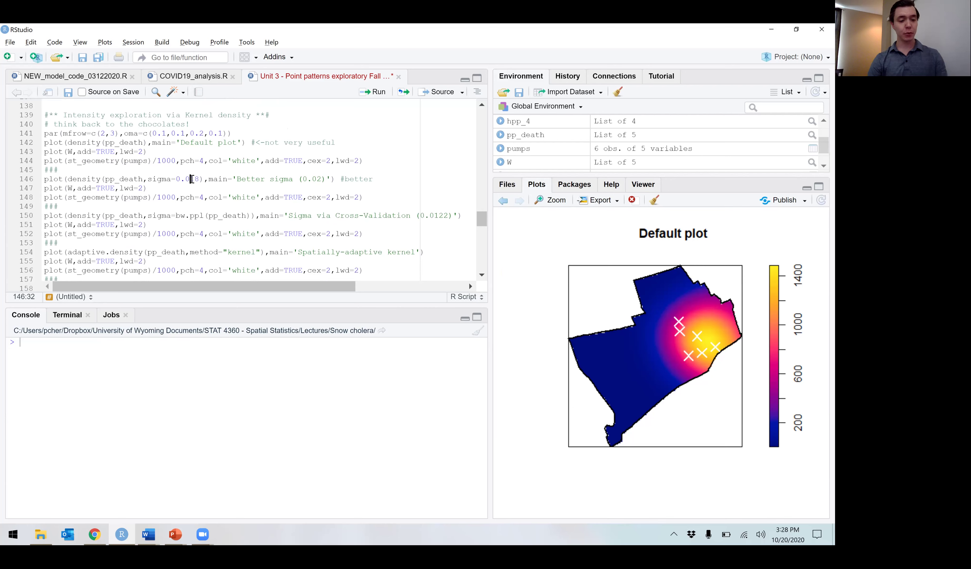
key("Delete")
key("Delete")
type("2")
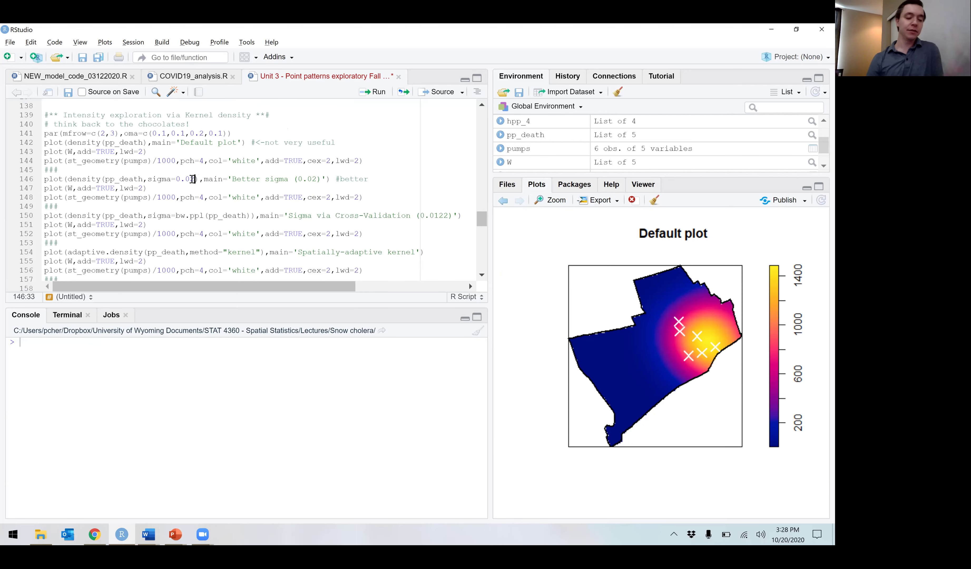
key("BackSpace")
key("BackSpace")
type("5")
key("ctrl+Return")
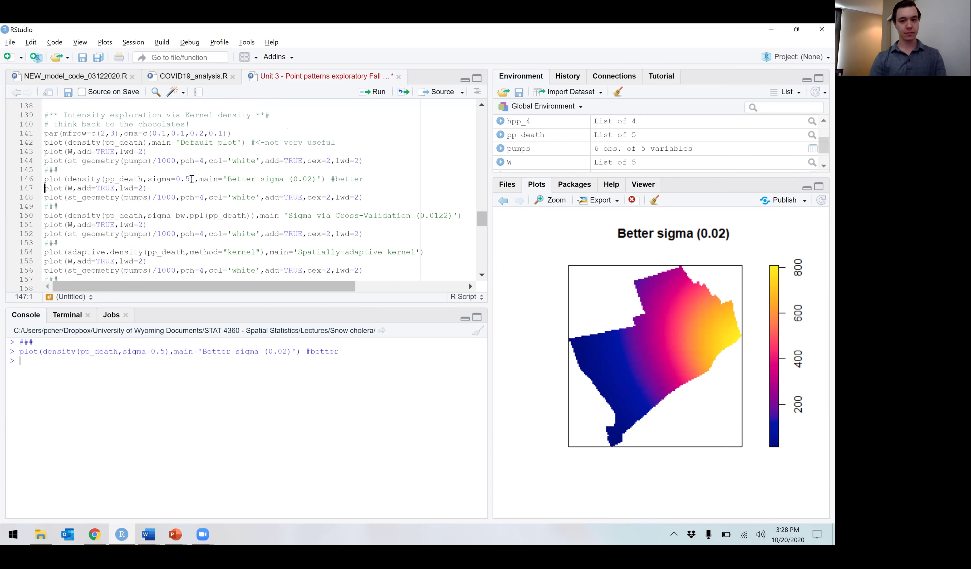
key("ctrl+Return")
key("ctrl+Return")
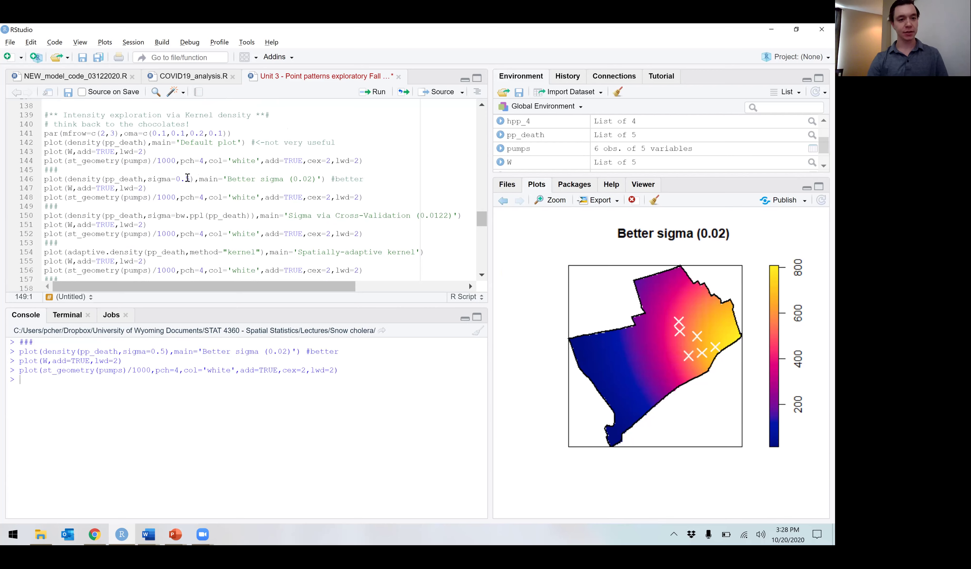
- Redraw the density map at sigma 0.02 with outline and pump crosses
left_click(183, 178)
key("shift+Right")
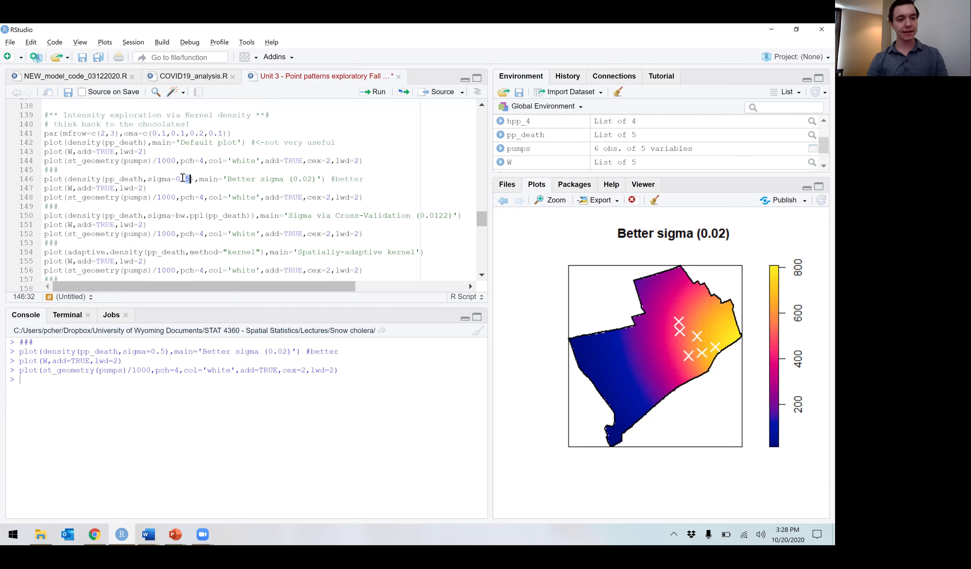
type("02")
key("ctrl+Return")
key("ctrl+Return")
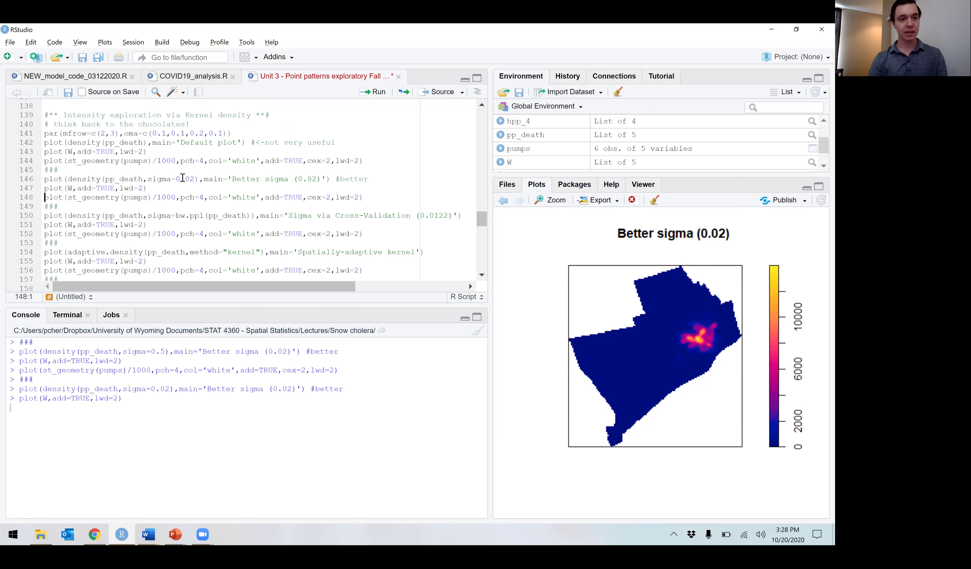
key("ctrl+Return")
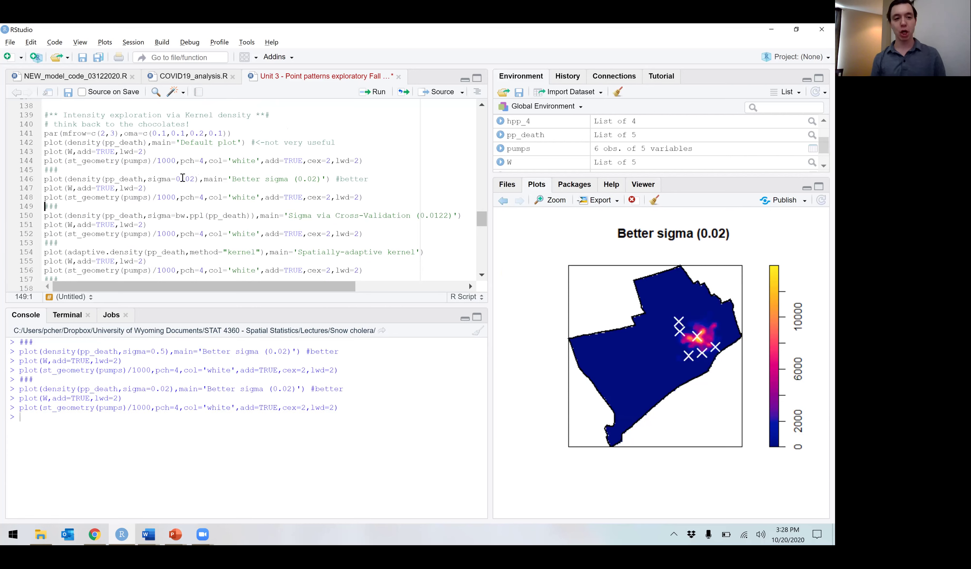
- Redraw the map with outline and pumps at sigma 0.1
left_click_drag(189, 179, 192, 182)
type("1")
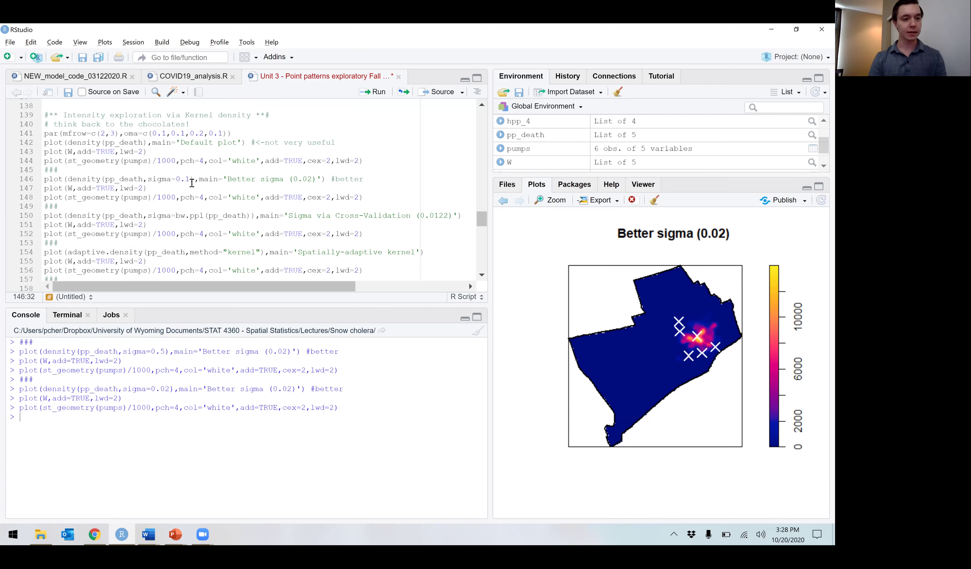
key("ctrl+Return")
key("ctrl+Return")
key("ctrl+Return")
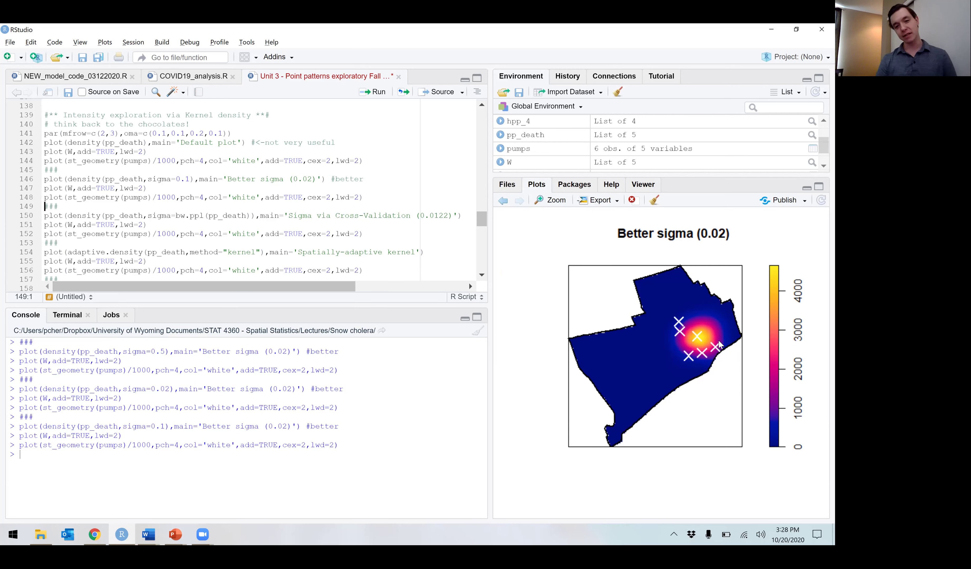
- Set sigma back to 0.02, save the script, and redraw the density map
double_click(187, 179)
type("02")
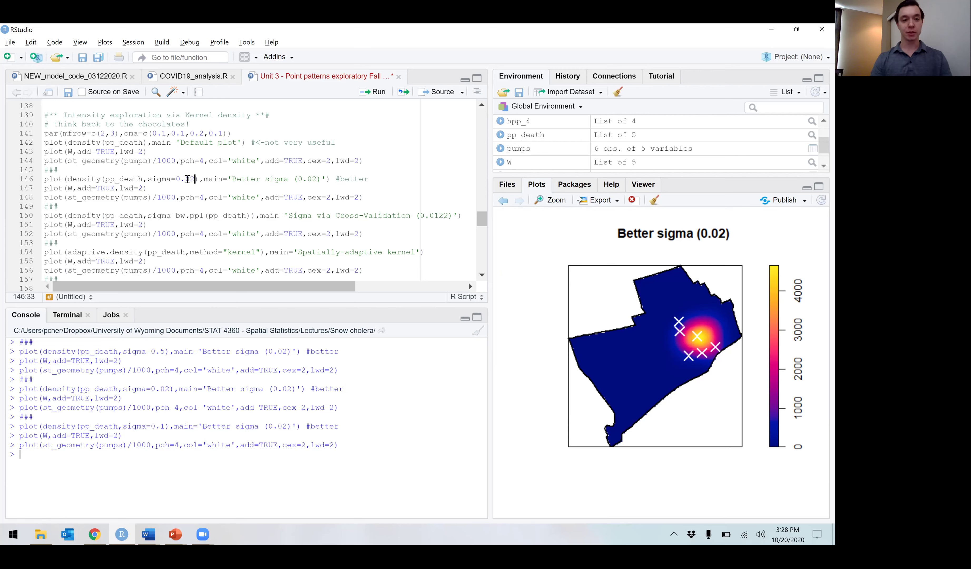
key("ctrl+s")
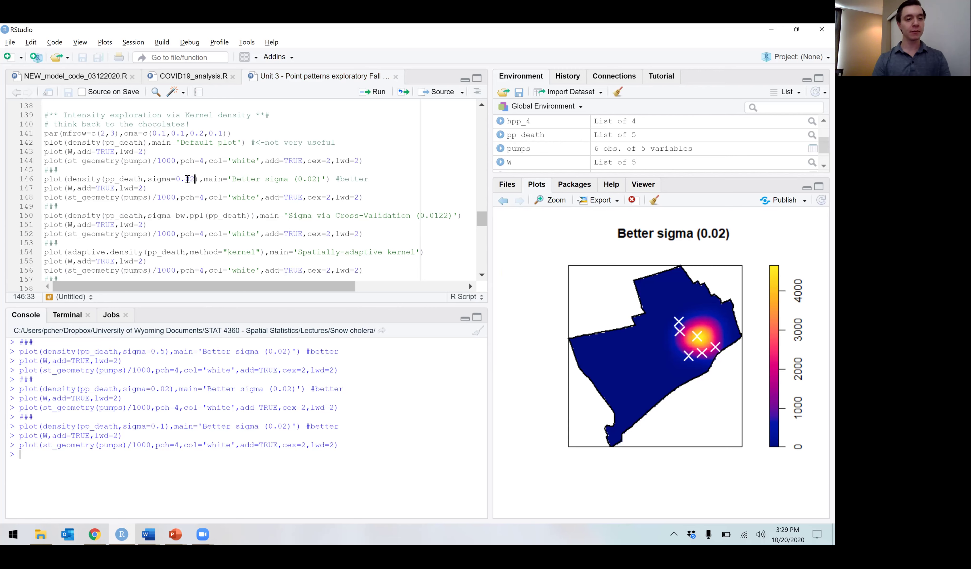
key("ctrl+Return")
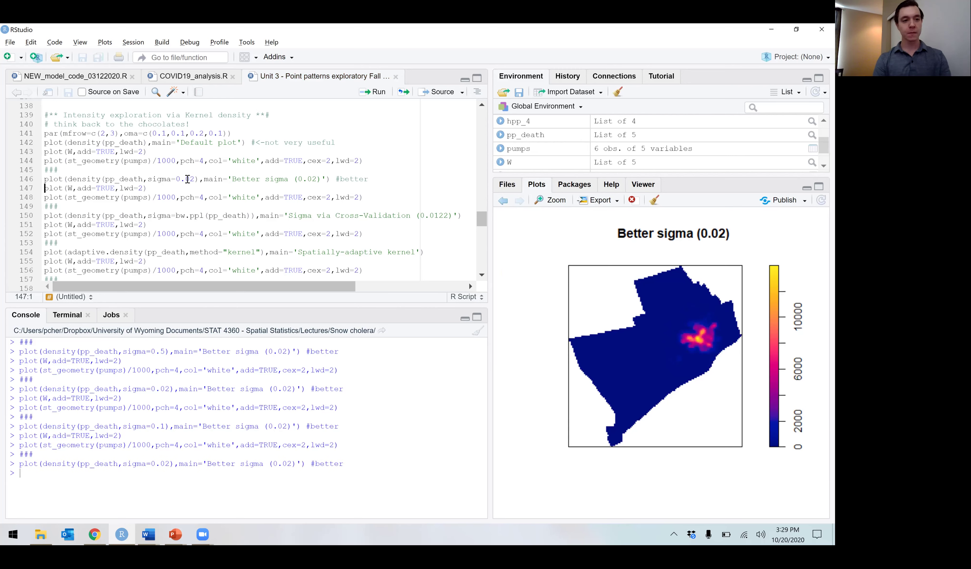
- Add the study-area outline and white pump crosses to the sigma 0.02 density map
key("ctrl+Return")
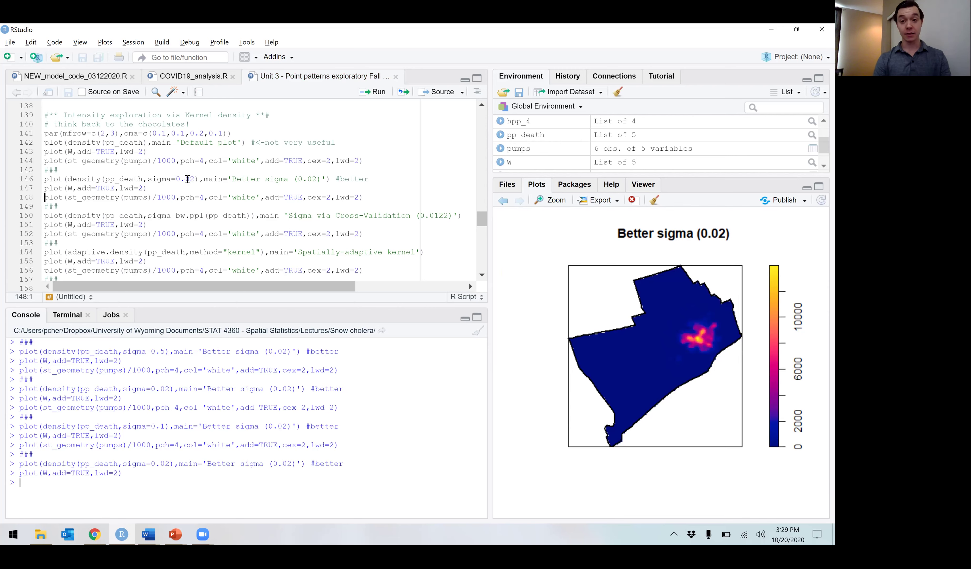
key("ctrl+Return")
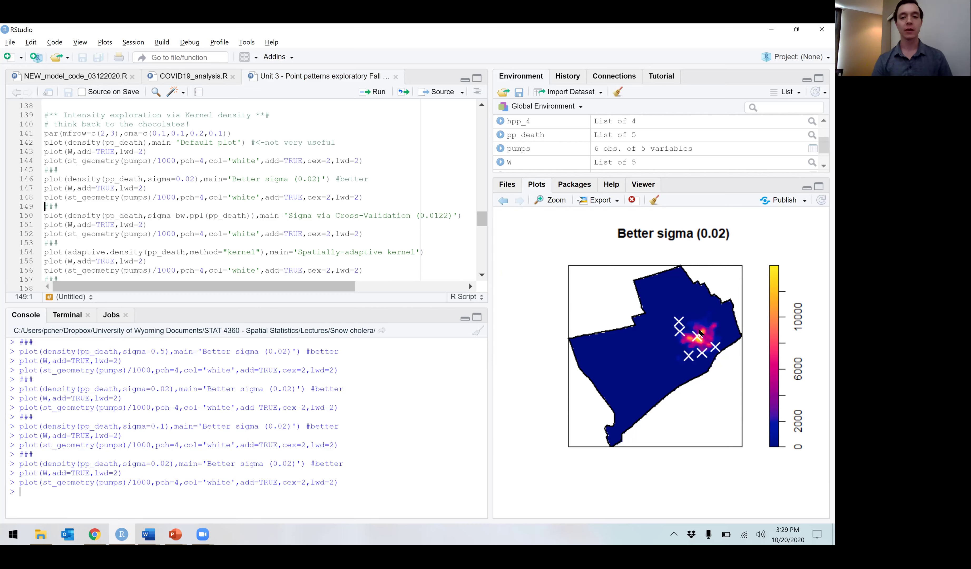
- Show the interactive Soho death map in the Viewer, zoom and pan over clusters, then go to PowerPoint
left_click(648, 187)
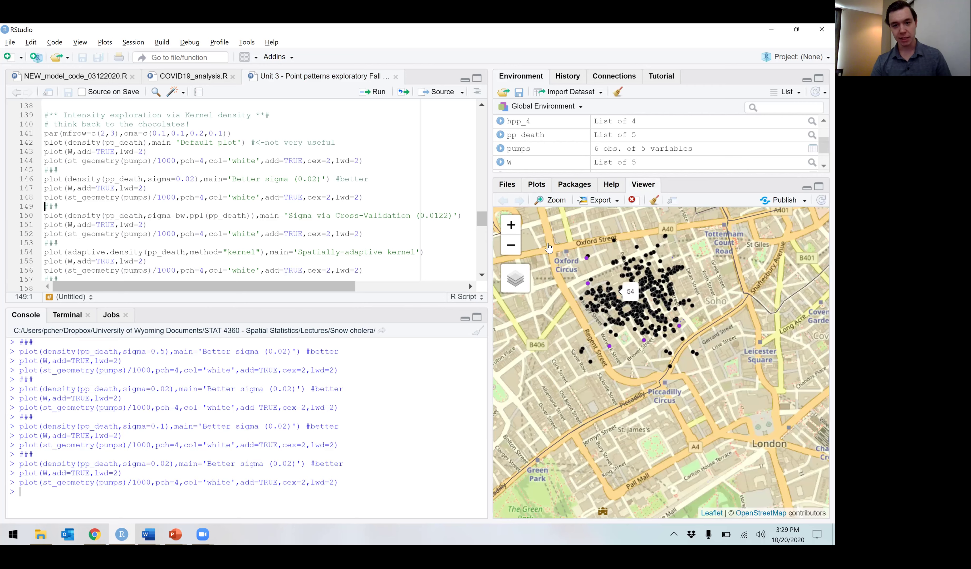
left_click(515, 226)
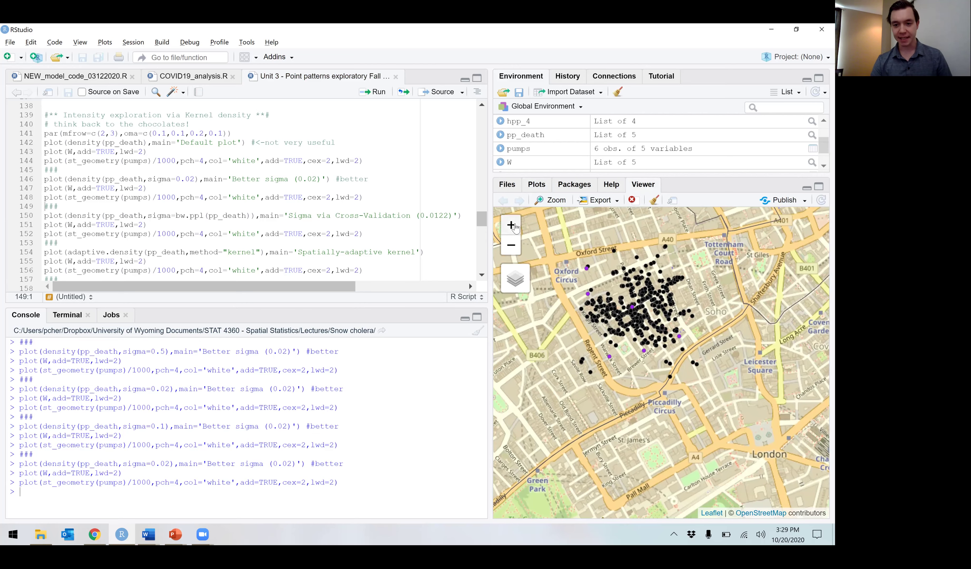
left_click(515, 225)
left_click_drag(594, 233, 629, 261)
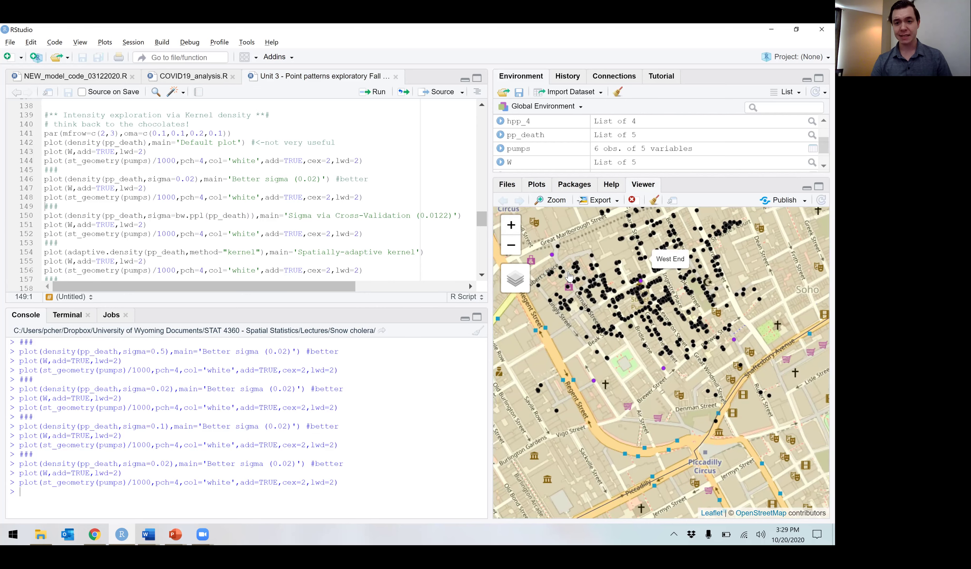
left_click(511, 226)
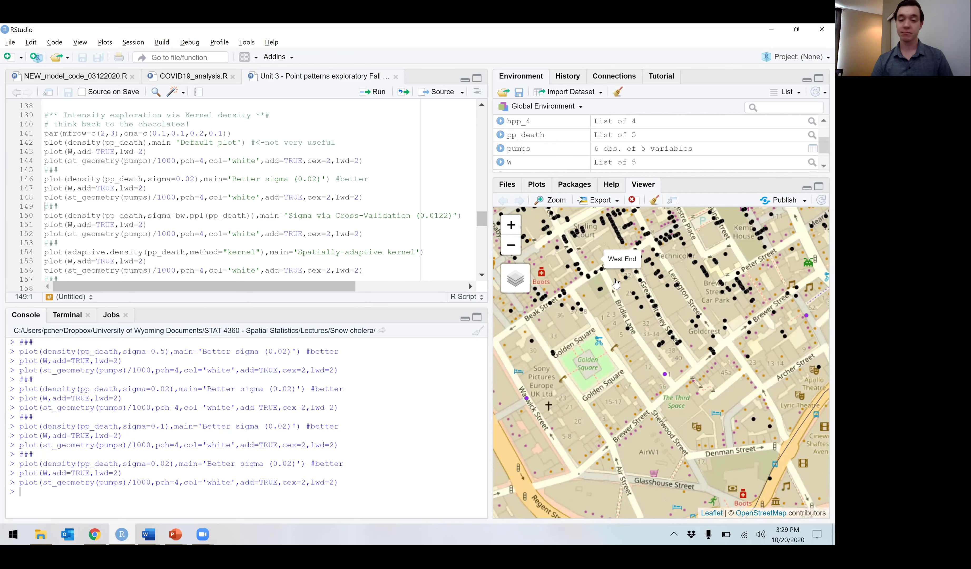
left_click_drag(632, 299, 681, 379)
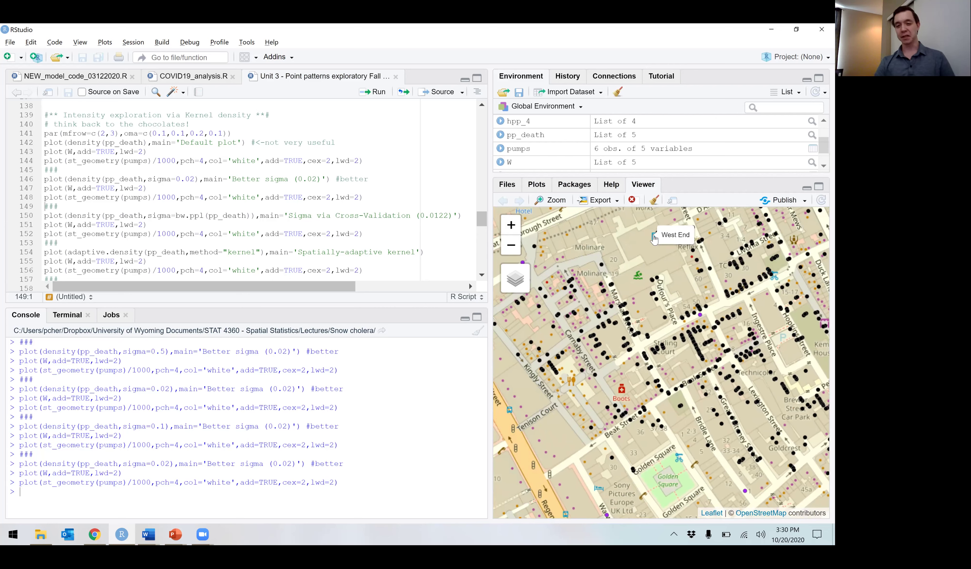
left_click(511, 245)
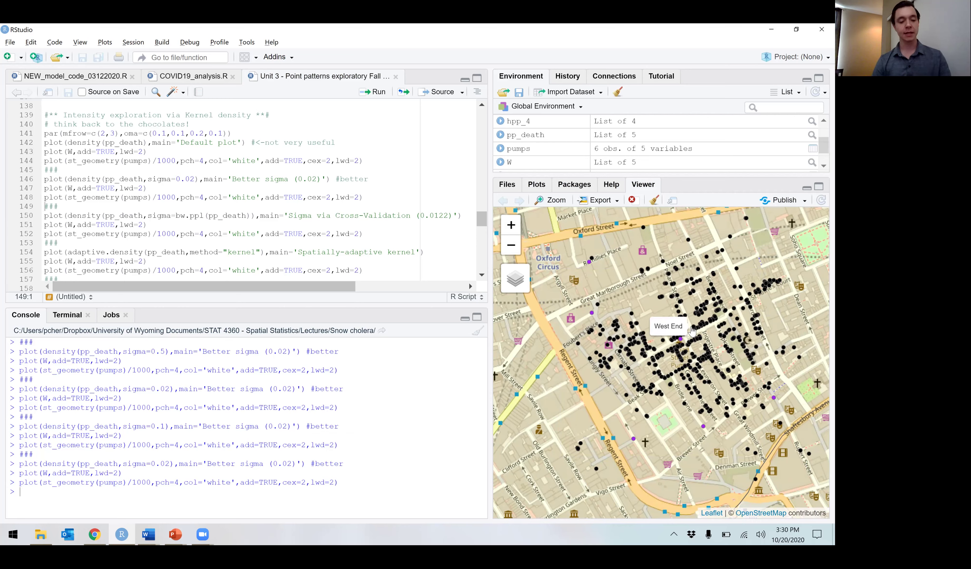
key("alt+Tab")
- Show slide 22's six-panel Nonparametric smoothing comparison, then return to RStudio
left_click(65, 450)
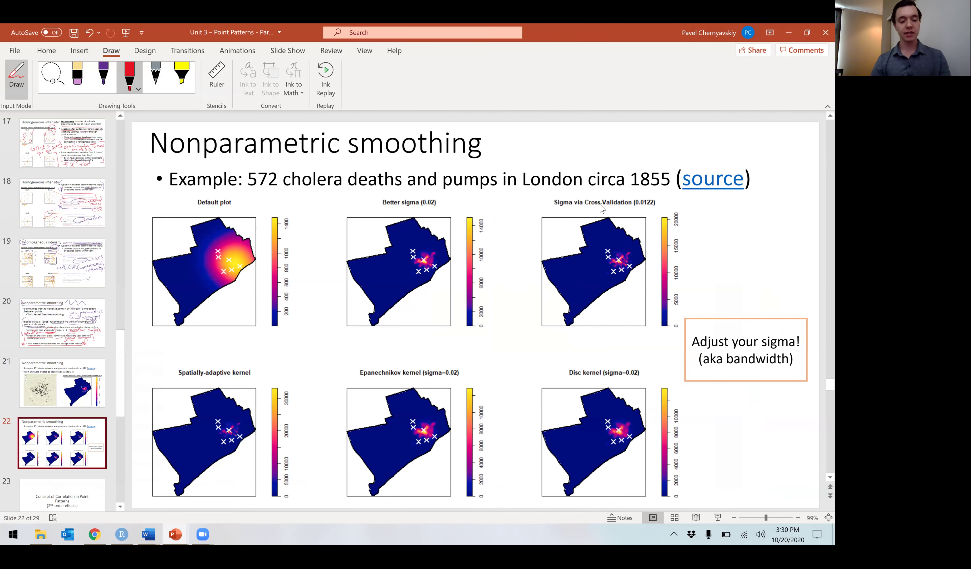
key("alt+Tab")
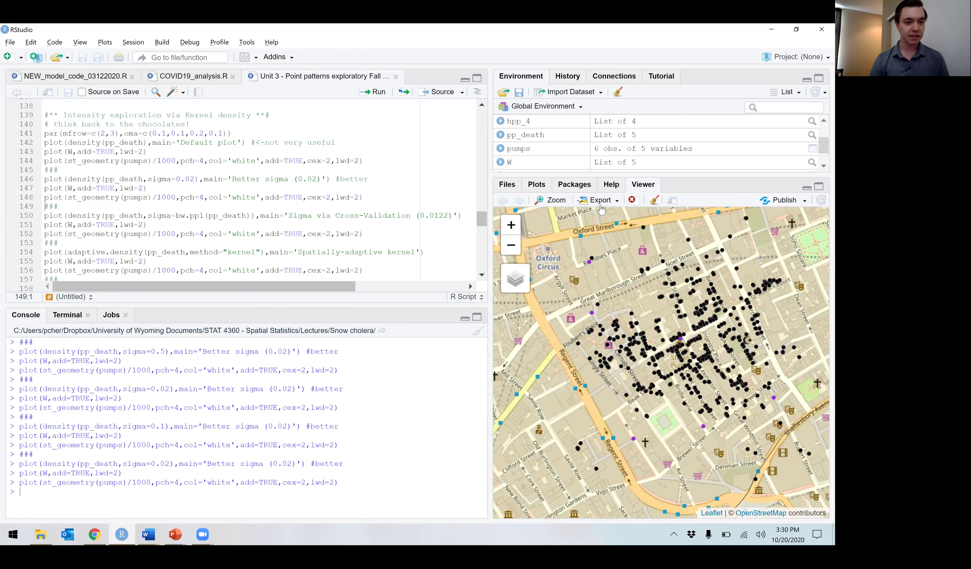
- Run bw.ppl(pp_death) alone to compute the cross-validated bandwidth 0.0122
left_click(179, 181)
left_click(175, 215)
mouse_move(174, 214)
key("shift+Right")
key("shift+Right")
key("shift+Right")
key("shift+Right")
key("shift+Right")
key("shift+Right")
key("shift+Right")
key("shift+Right")
key("shift+Right")
key("shift+Right")
key("shift+Right")
key("shift+Right")
key("shift+Right")
key("shift+Right")
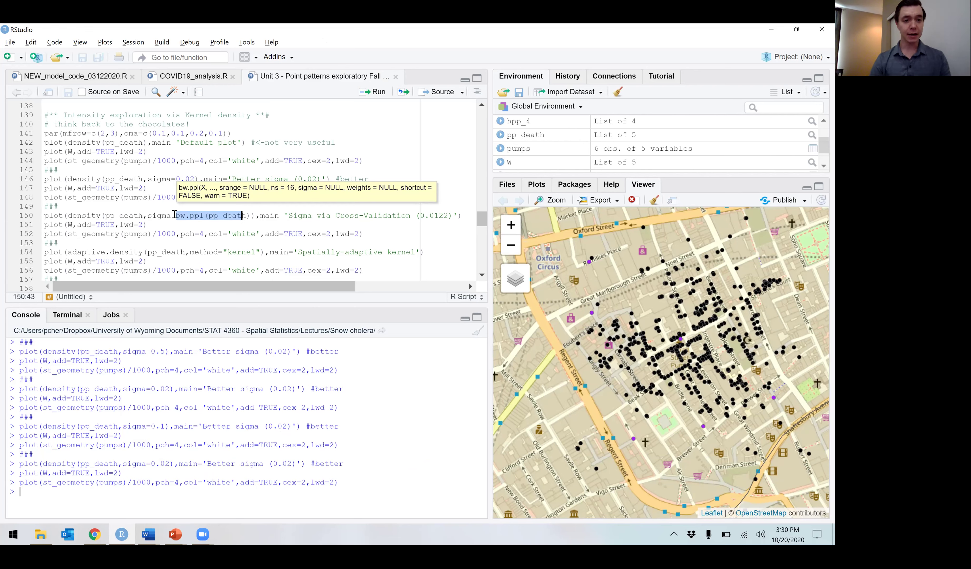
key("shift+Right")
key("shift+Right")
key("ctrl+l")
key("ctrl+Return")
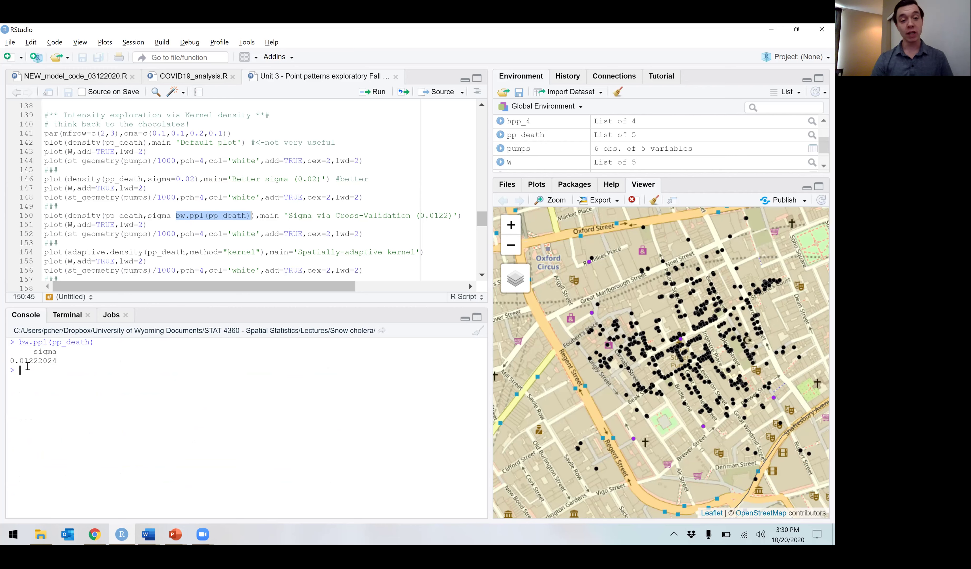
- Plot the 'Sigma via Cross-Validation (0.0122)' density map with outline and pump crosses
left_click(49, 216)
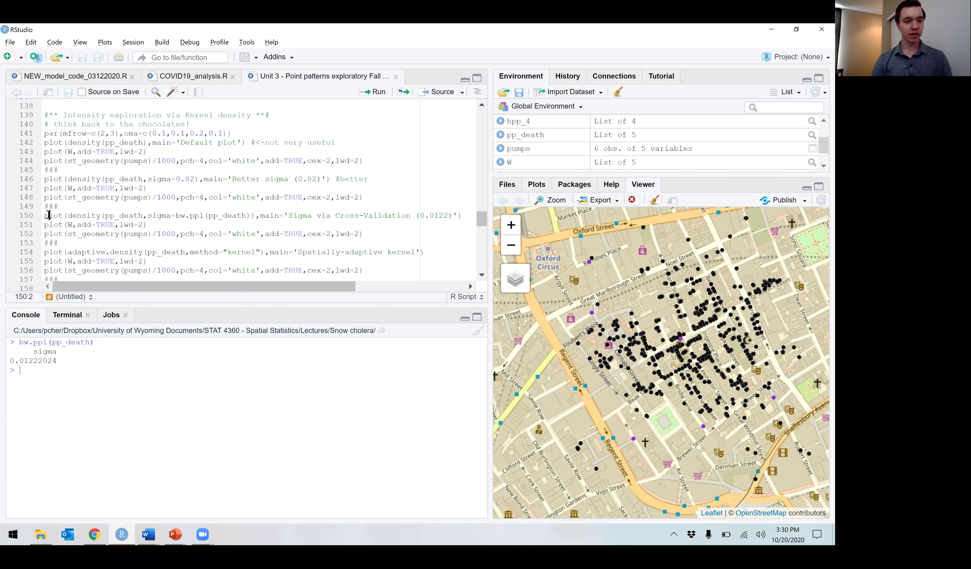
key("shift+Down")
key("shift+Down")
key("shift+Down")
key("shift+Down")
key("shift+Up")
key("ctrl+l")
key("ctrl+Return")
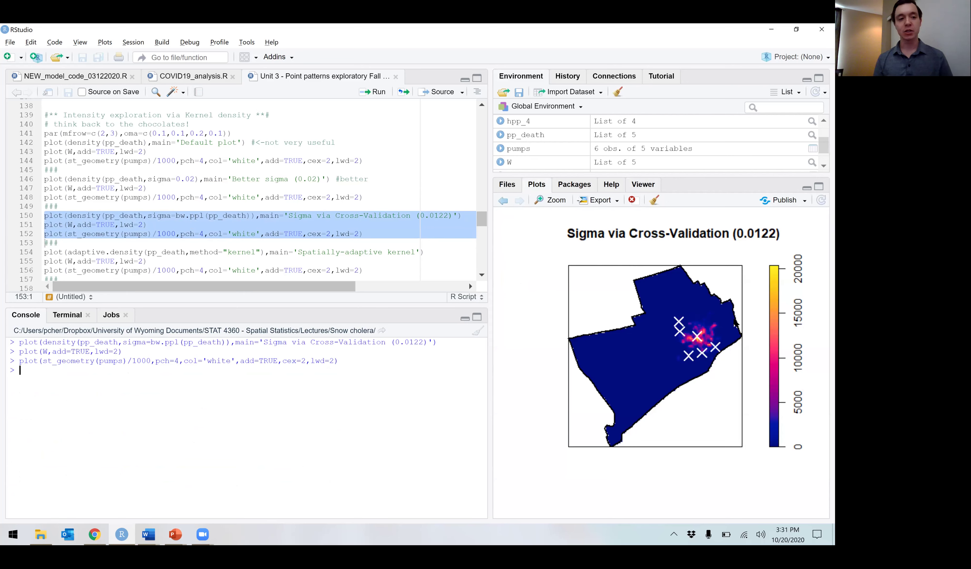
- Remove a stray character from the console, scroll the script down, and switch to PowerPoint
type("1")
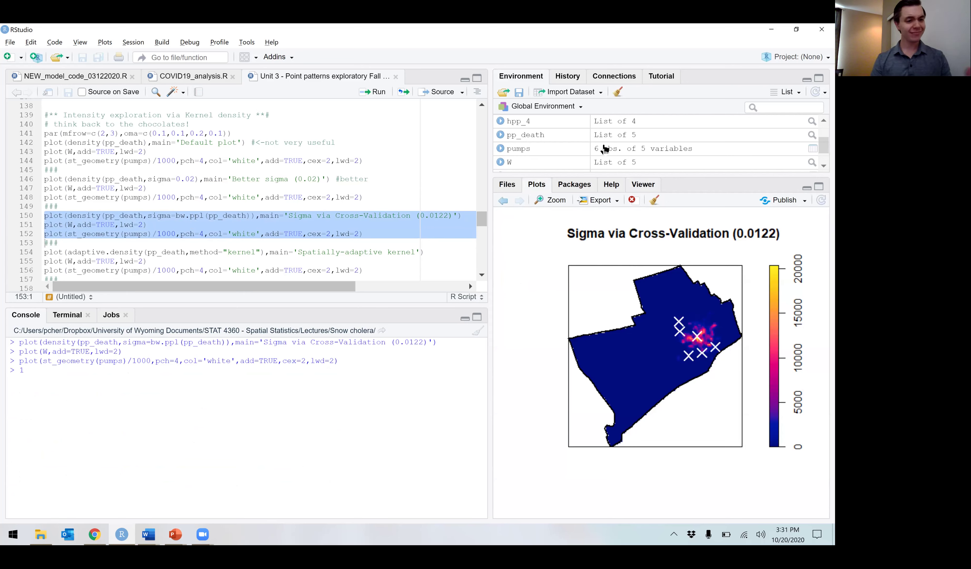
key("BackSpace")
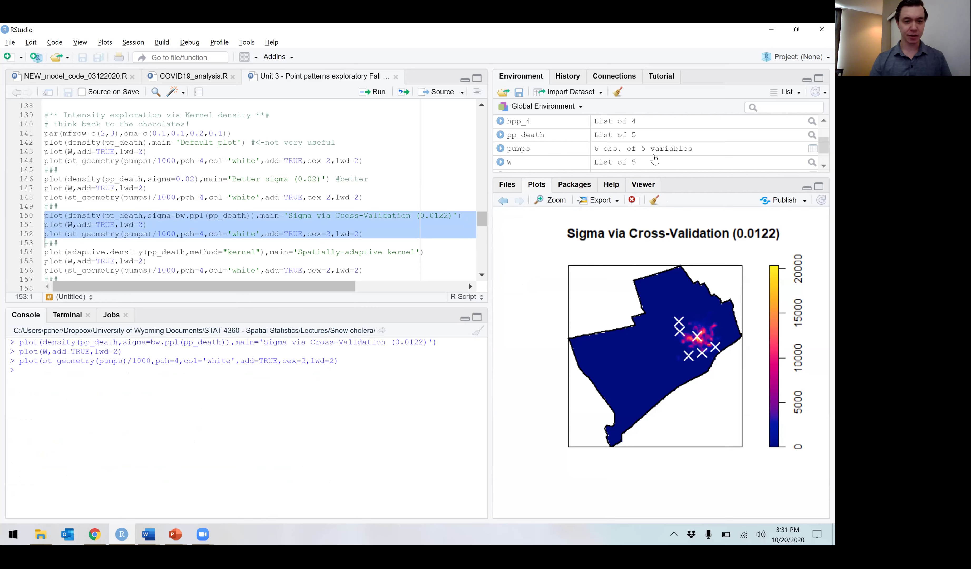
scroll(285, 199, "down", 2)
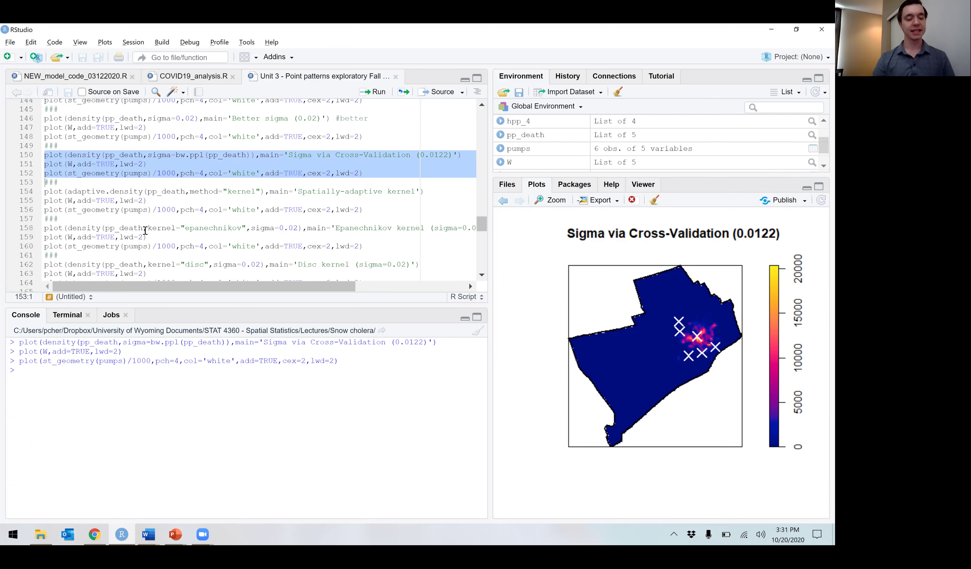
key("alt+Tab")
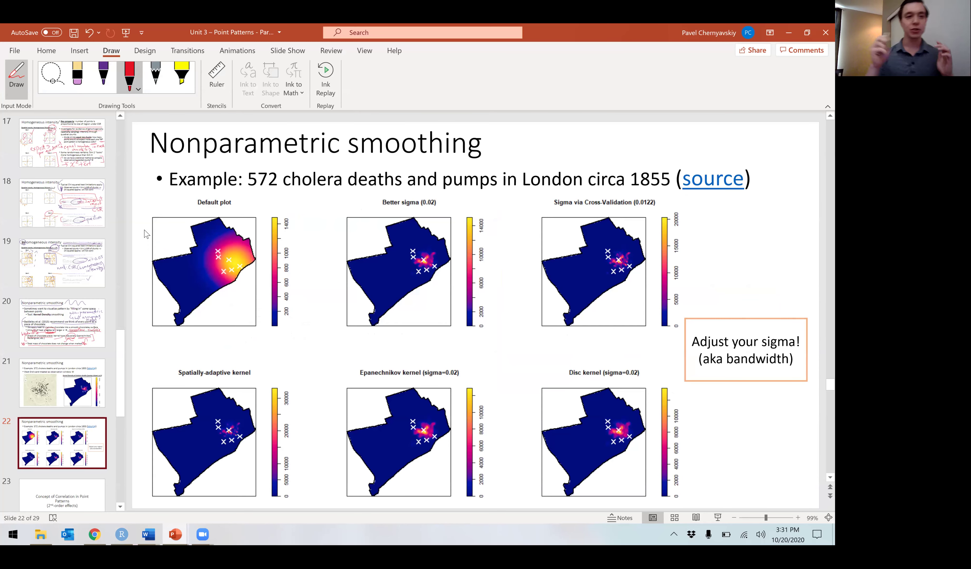
- In red ink, circle 'Adjust your sigma!', underline the 0.02 and 0.0122 titles, and X out 'Default plot'
mouse_move(778, 296)
left_mouse_down()
mouse_move(758, 383)
mouse_move(765, 304)
left_mouse_up()
left_click_drag(394, 212, 442, 213)
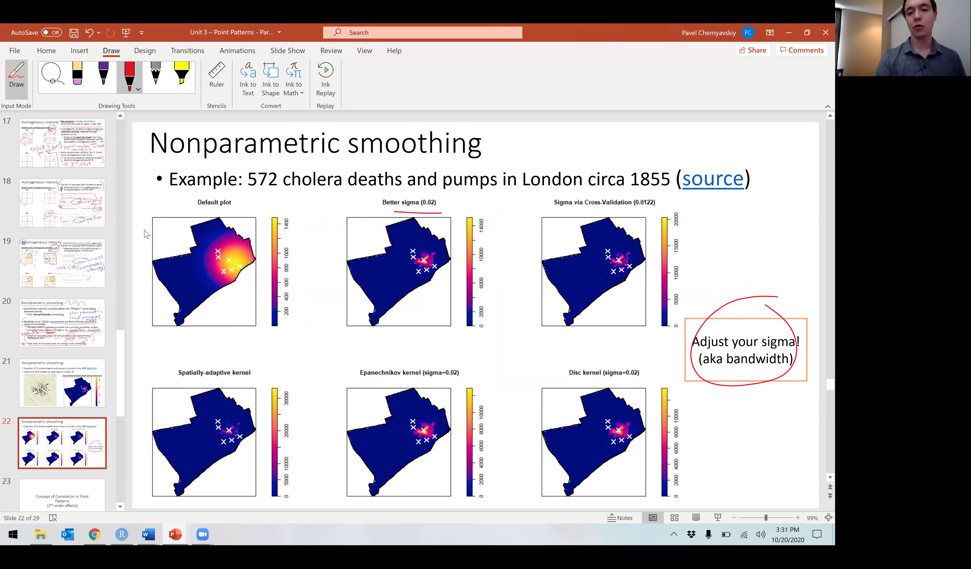
left_click_drag(551, 211, 680, 210)
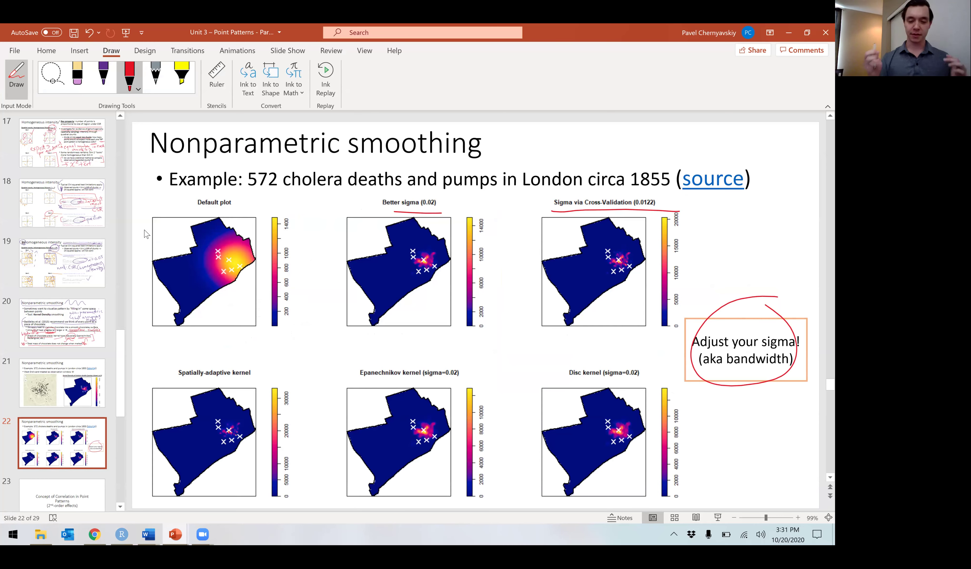
left_click_drag(138, 195, 285, 330)
mouse_move(301, 178)
left_mouse_down()
mouse_move(233, 248)
mouse_move(166, 347)
left_mouse_up()
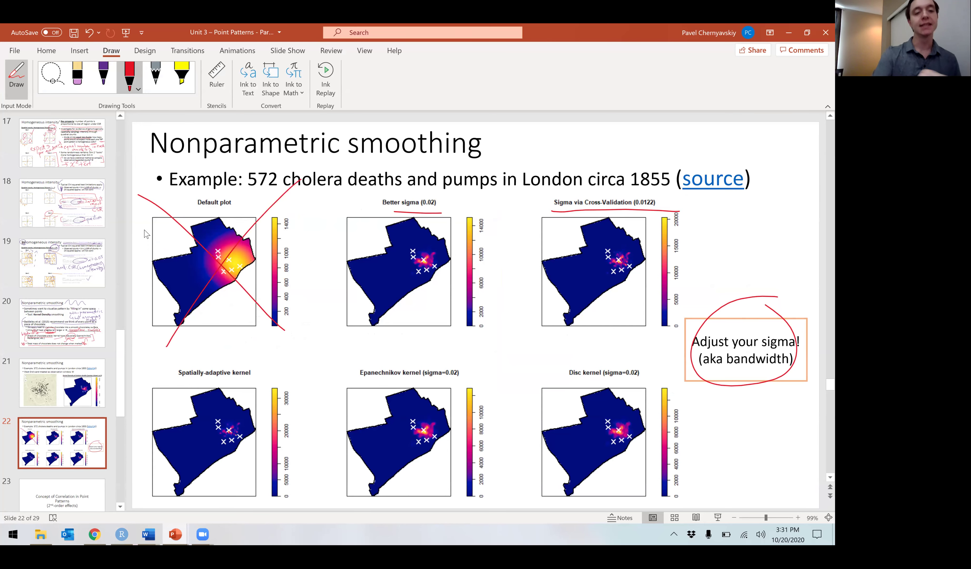